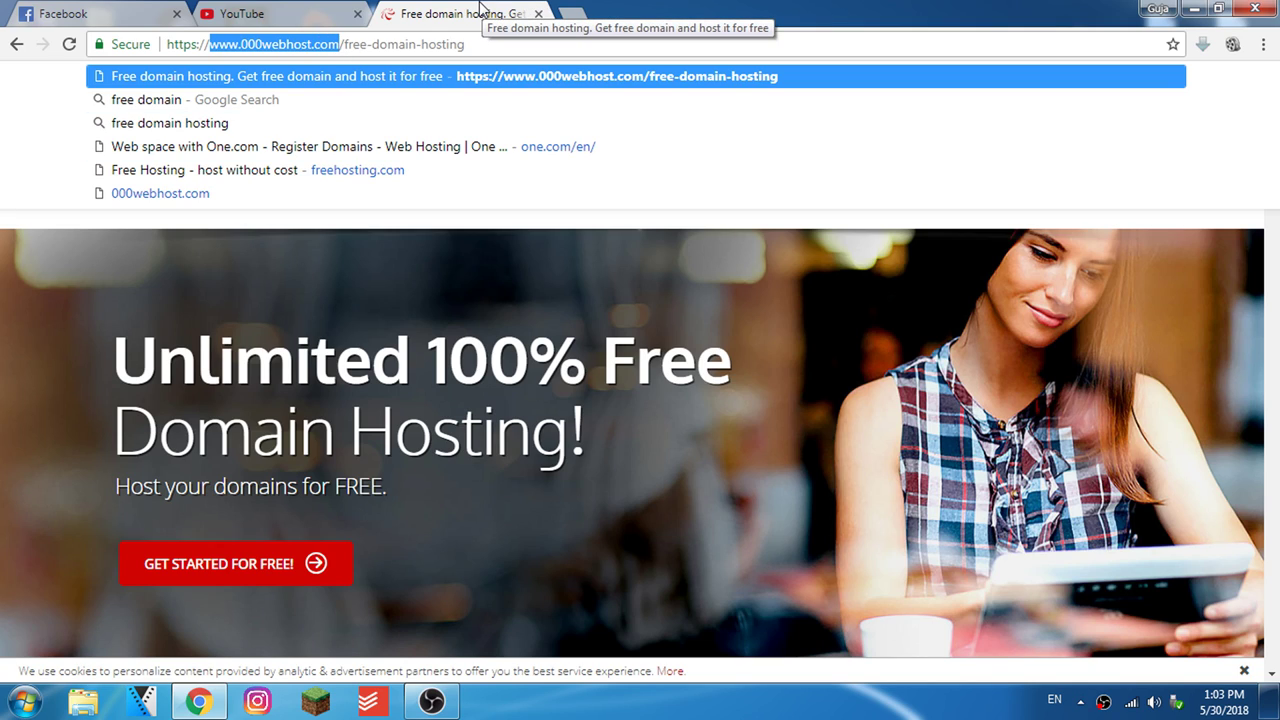
Register a free 000webhost hosting account with the website name gujasblog
{"action": "left_click", "coordinate": [2, 287]}
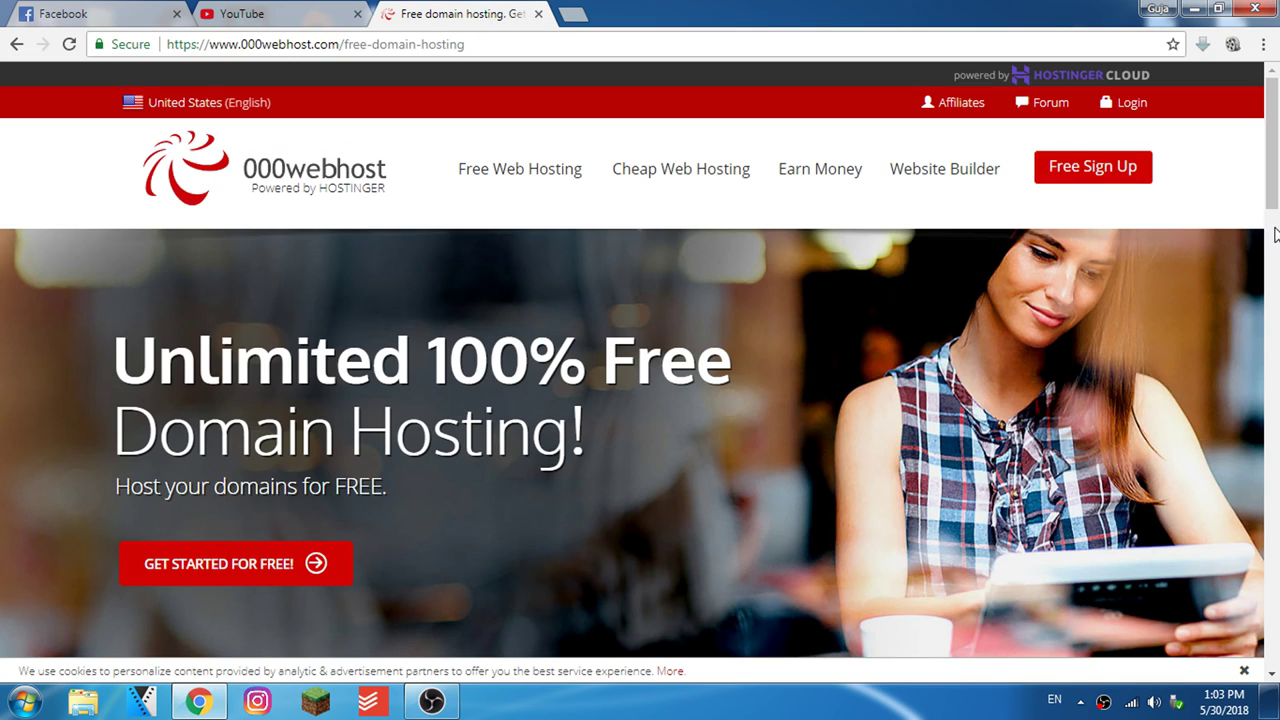
{"action": "left_click", "coordinate": [1107, 188]}
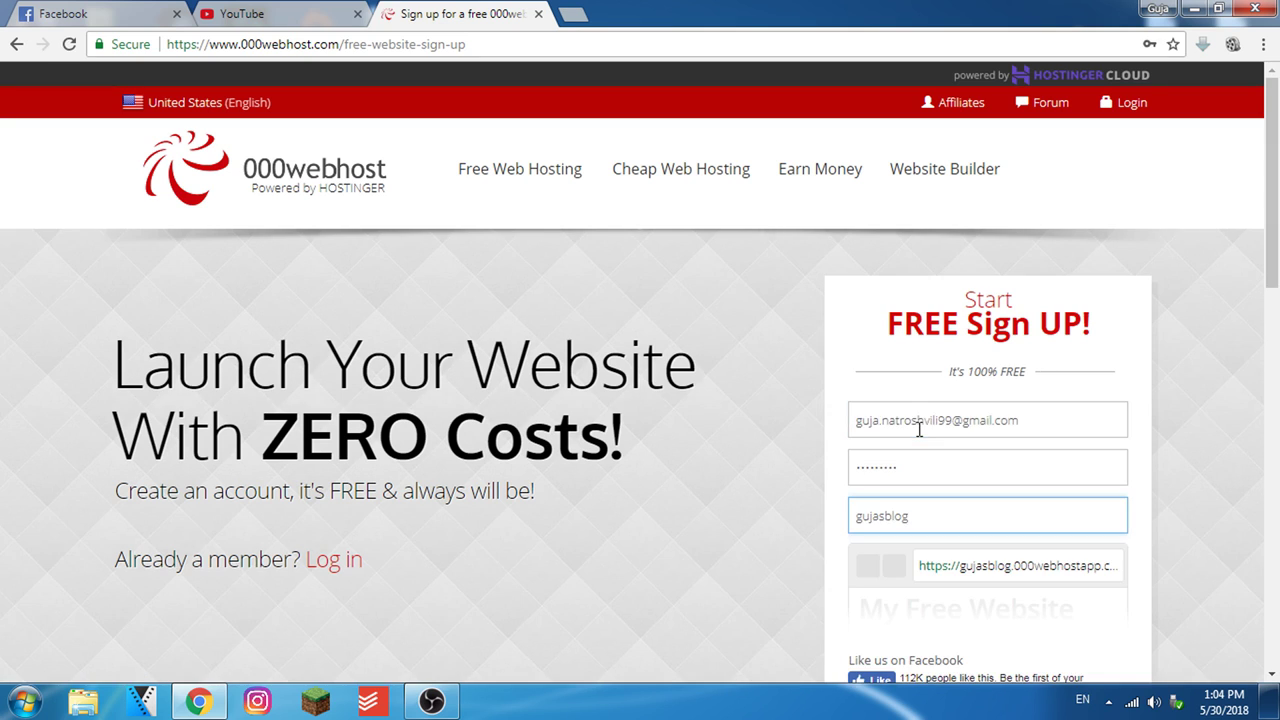
{"action": "scroll", "coordinate": [1124, 564], "scroll_direction": "down", "scroll_amount": 1}
{"action": "scroll", "coordinate": [1124, 564], "scroll_direction": "down", "scroll_amount": 2}
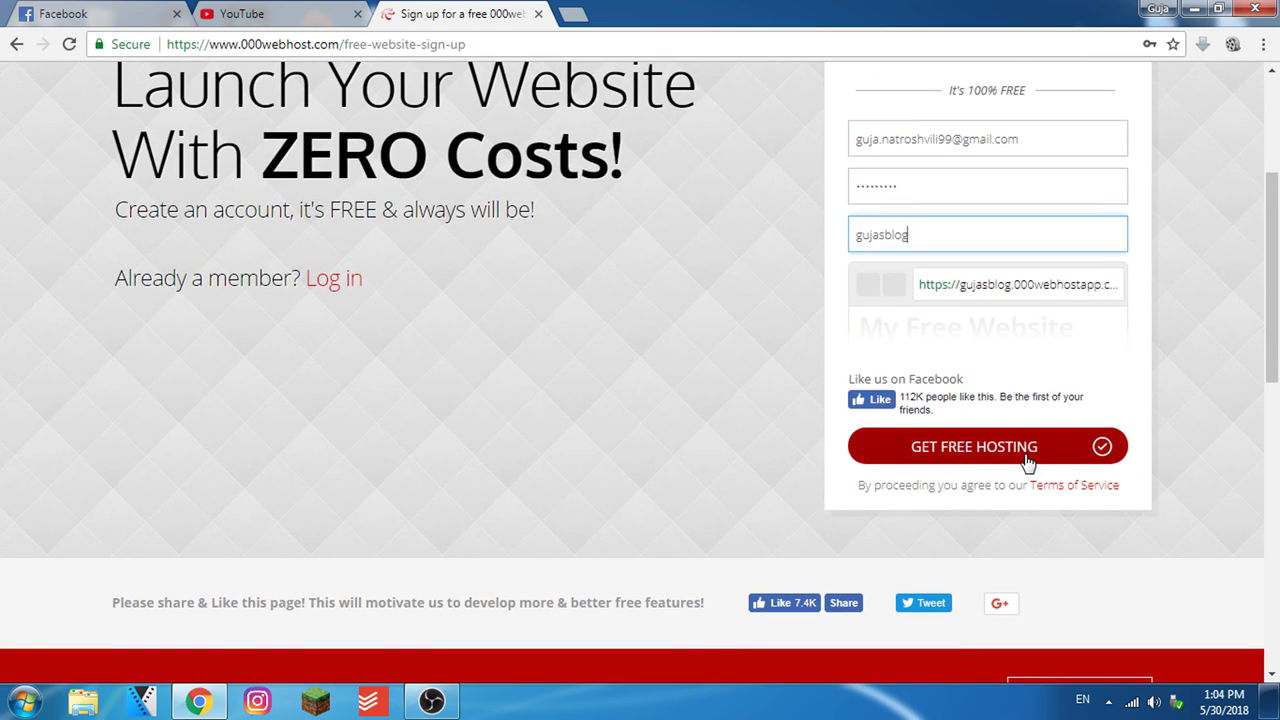
{"action": "left_click", "coordinate": [1024, 458]}
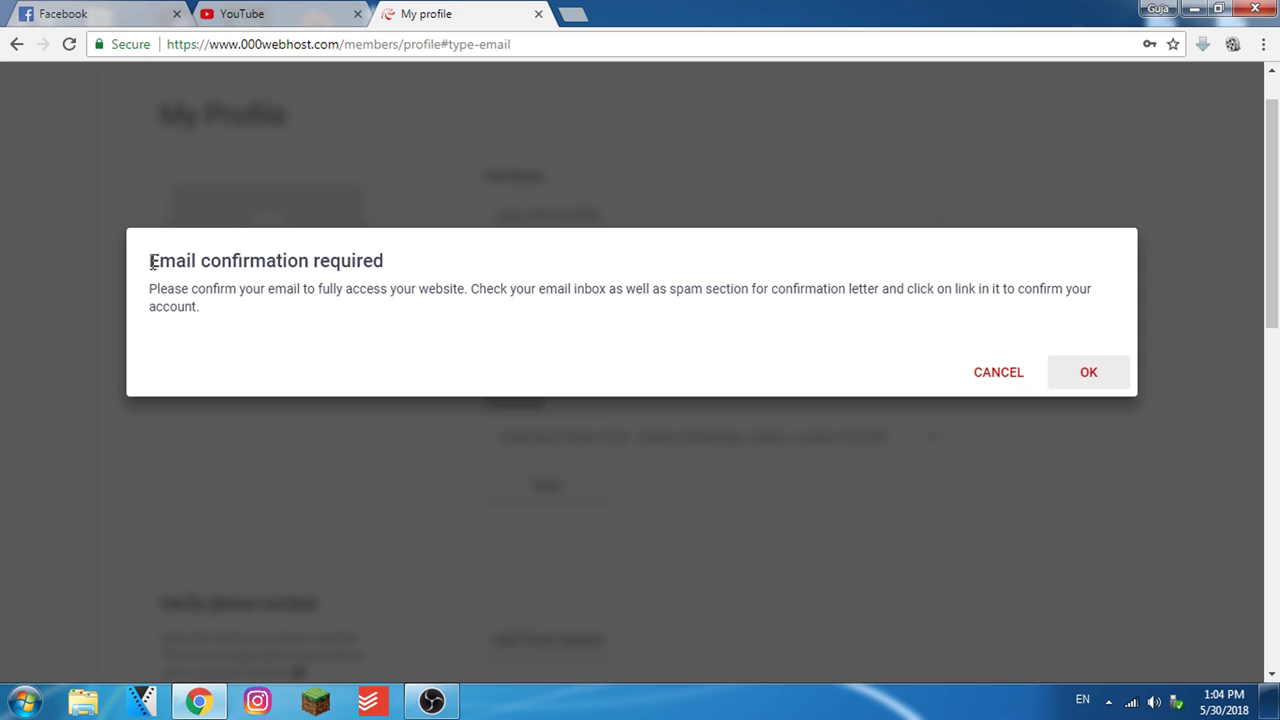
{"action": "left_click_drag", "start_coordinate": [150, 260], "coordinate": [396, 266]}
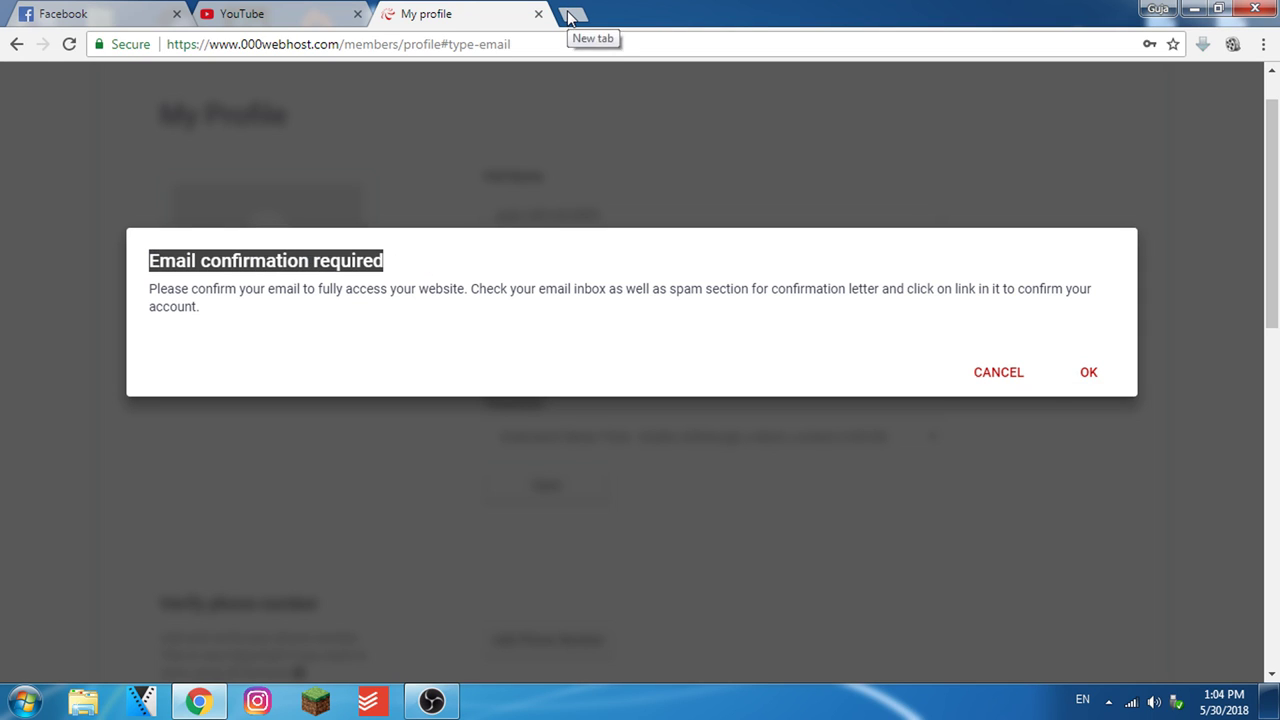
Open Gmail in a new tab to find the 000webhost confirmation email
{"action": "left_click", "coordinate": [568, 12]}
{"action": "type", "text": "gma"}
{"action": "key", "text": "Return"}
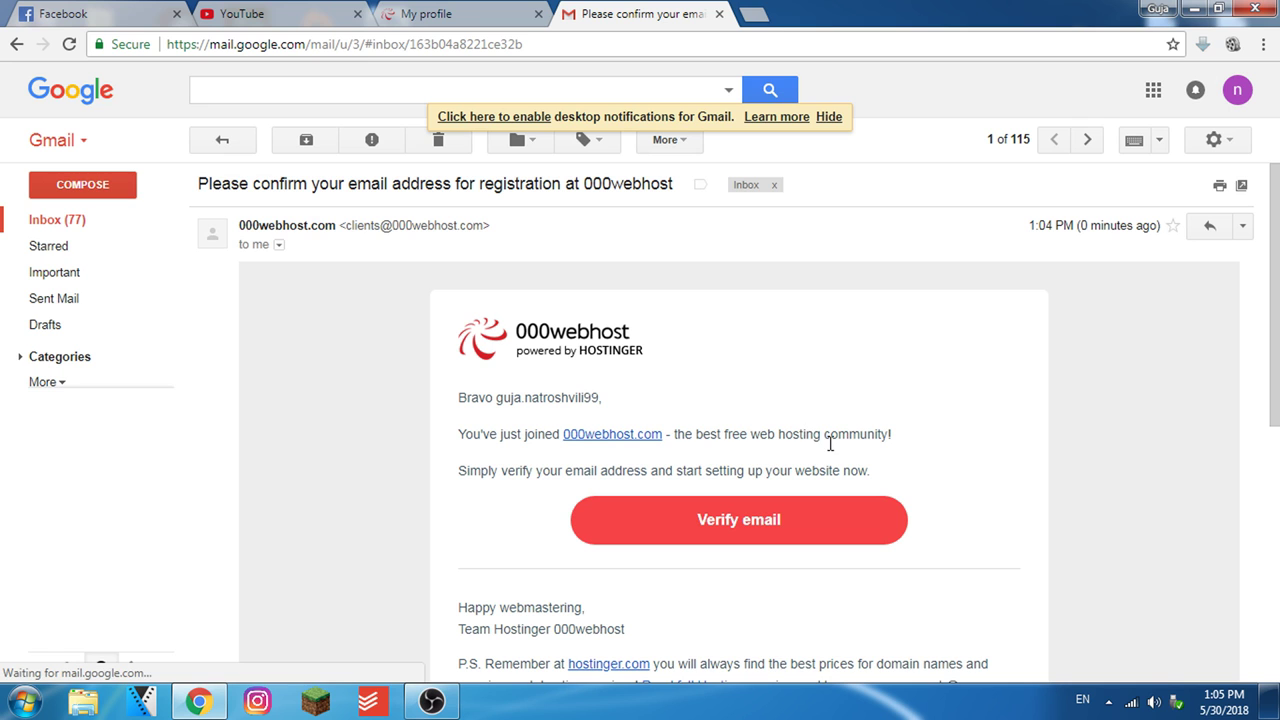
{"action": "scroll", "coordinate": [834, 474], "scroll_direction": "down", "scroll_amount": 1}
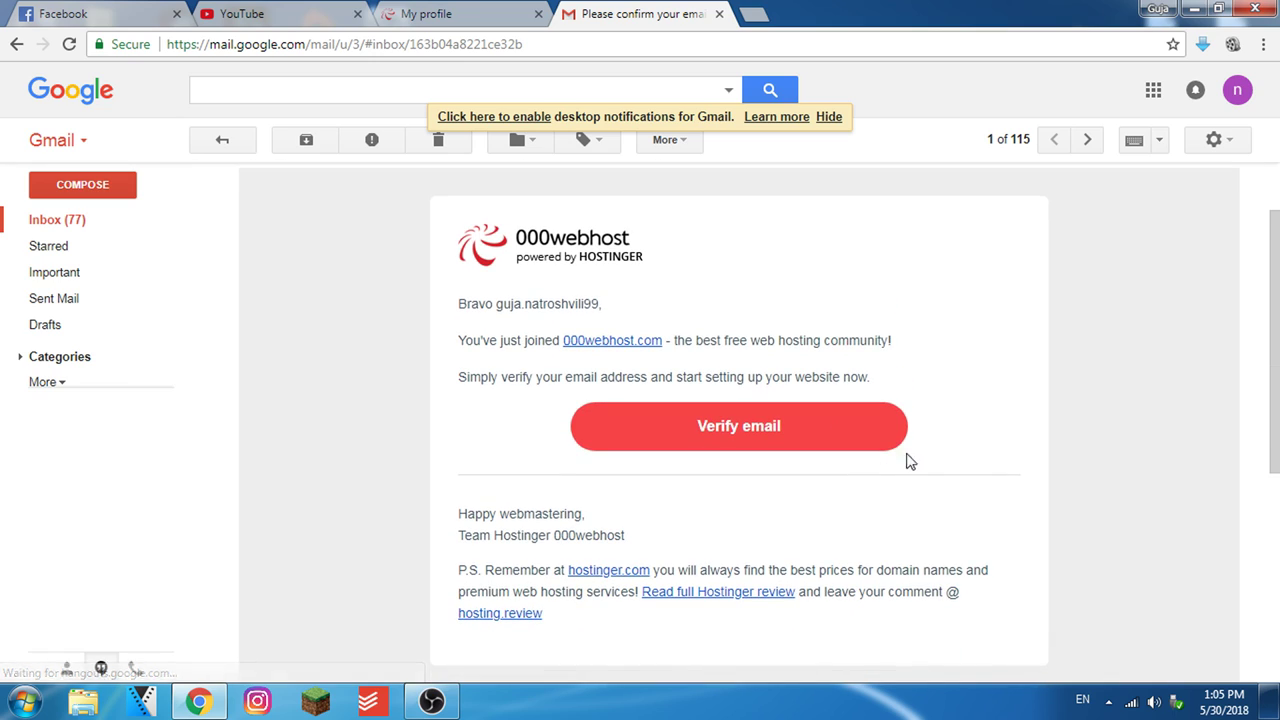
Verify the account email from Gmail, then bring up gujasblog's File Manager in a new tab
{"action": "left_click", "coordinate": [738, 437]}
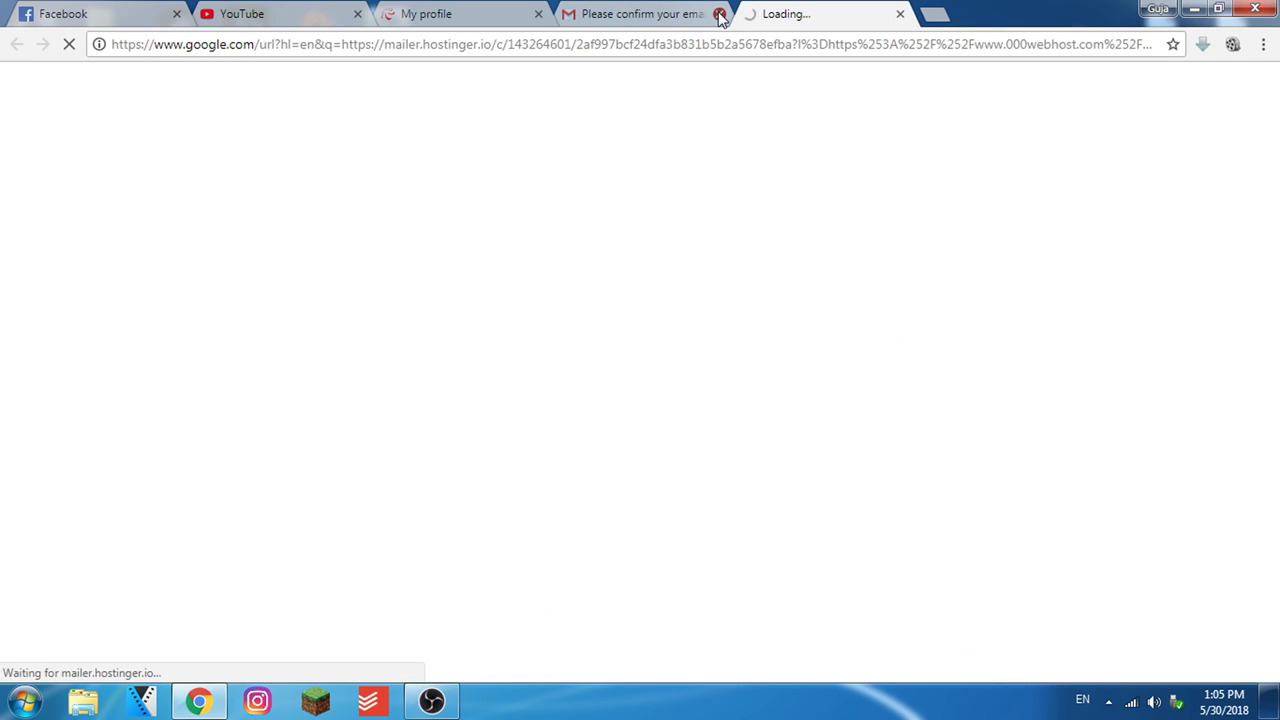
{"action": "left_click", "coordinate": [719, 14]}
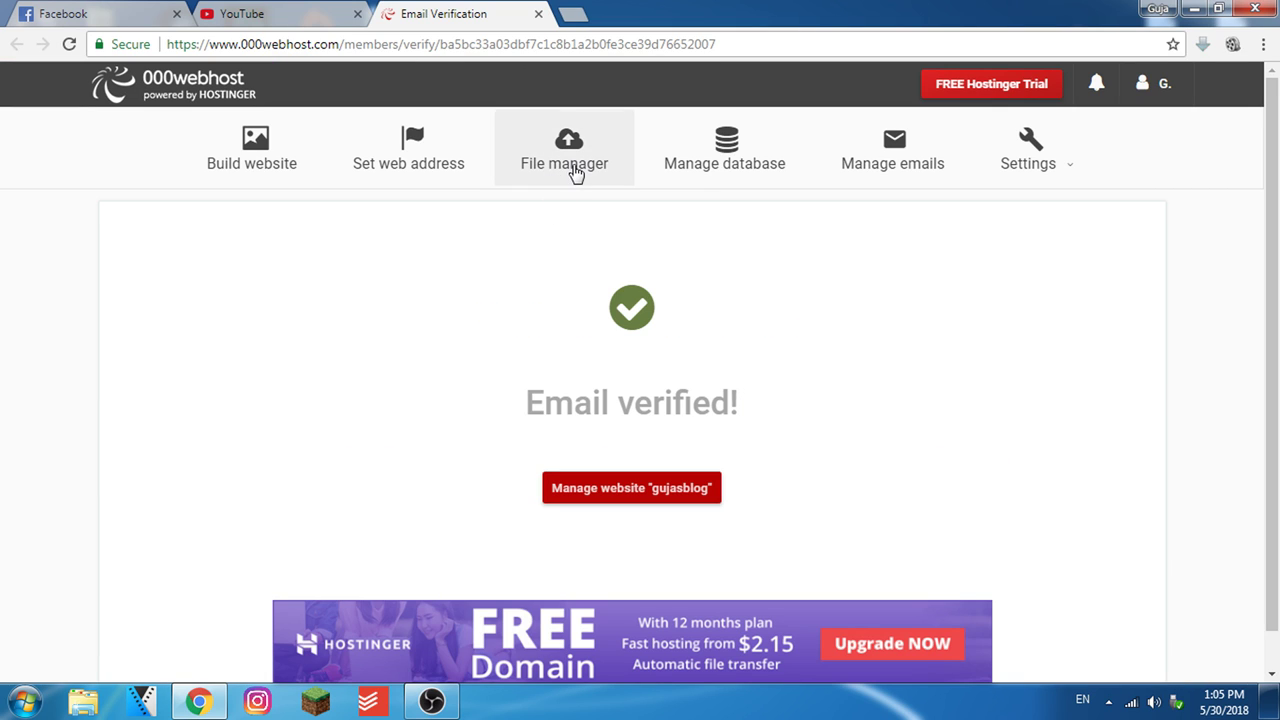
{"action": "right_click", "coordinate": [578, 152]}
{"action": "left_click", "coordinate": [590, 163]}
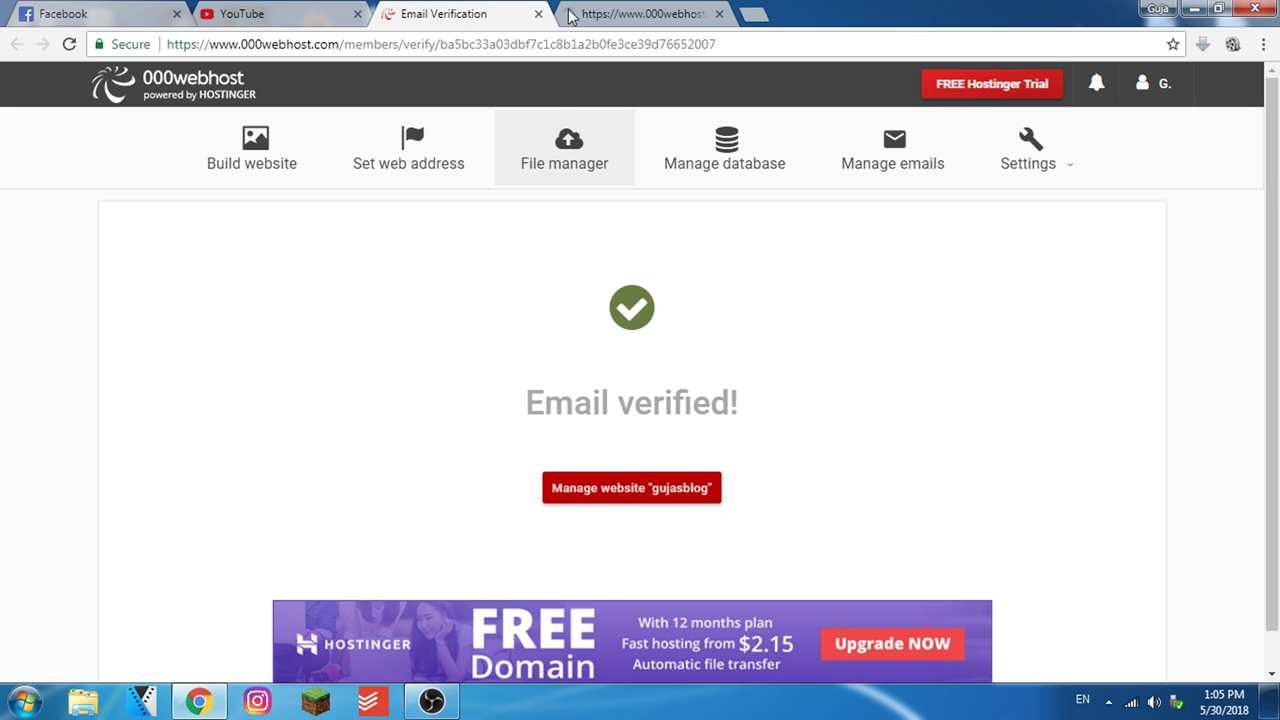
{"action": "left_click", "coordinate": [538, 14]}
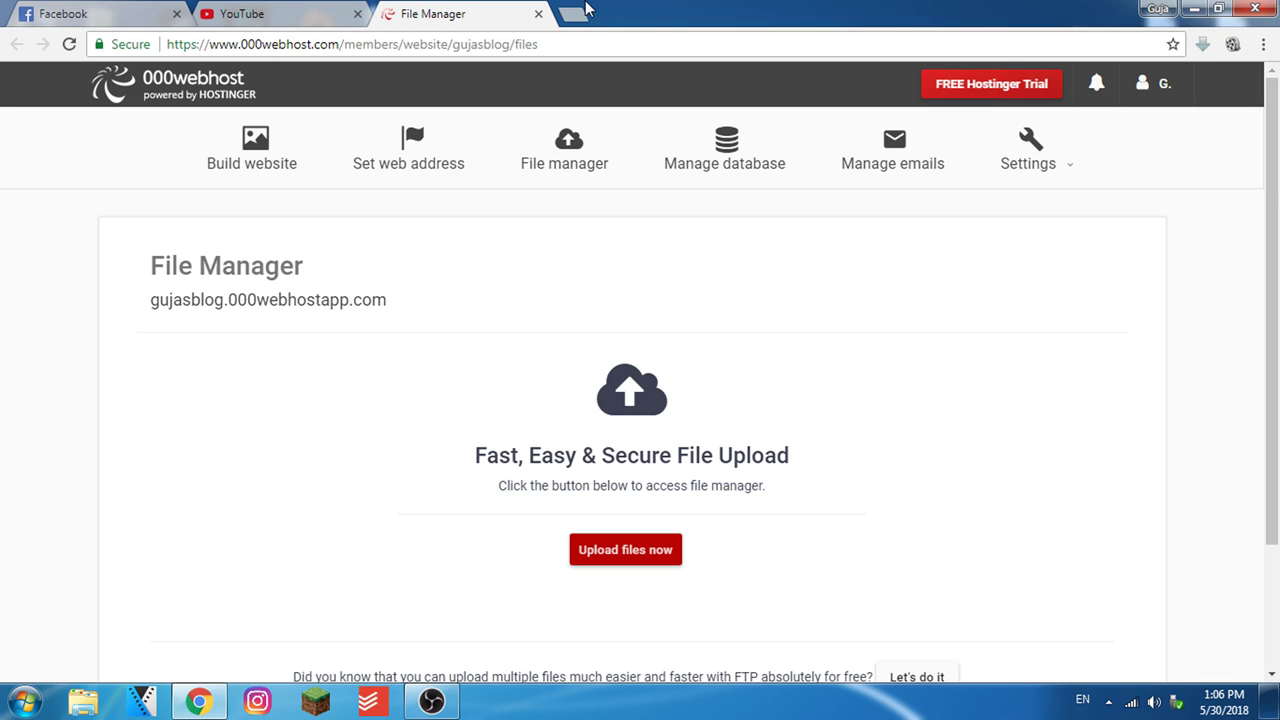
Load wordpress.org in a new browser tab
{"action": "left_click", "coordinate": [572, 14]}
{"action": "type", "text": "word"}
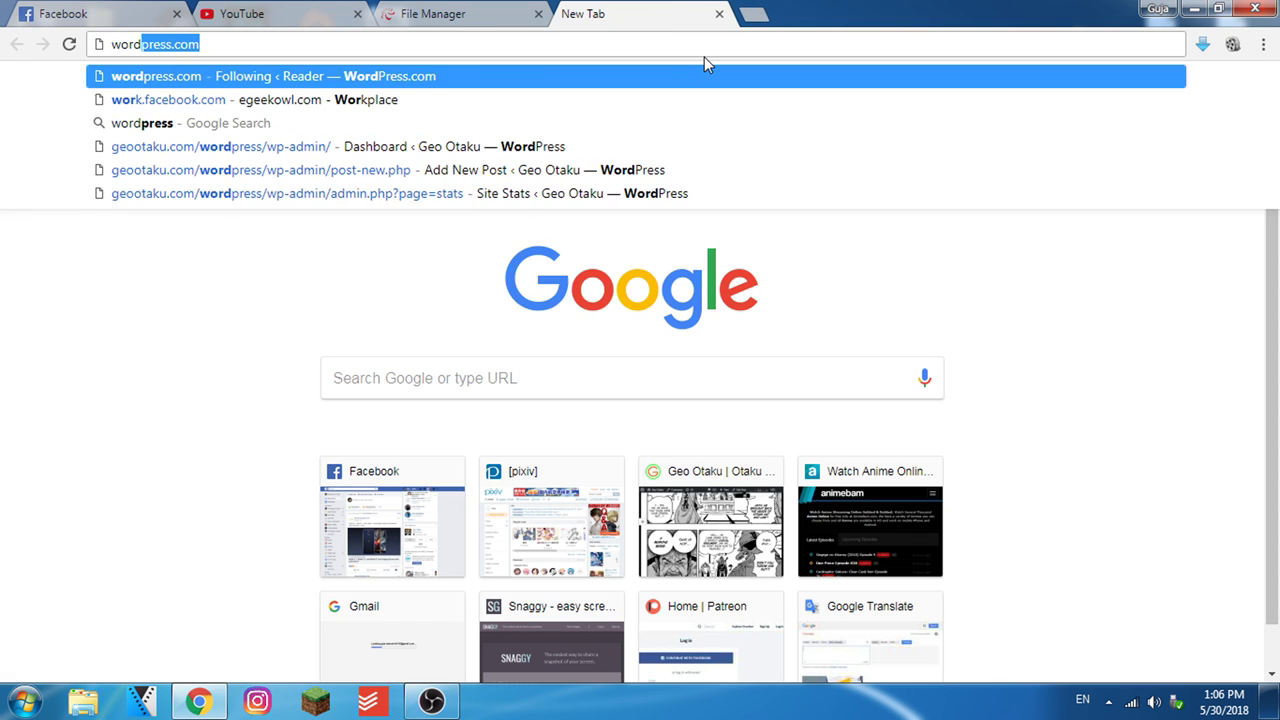
{"action": "type", "text": "press.co"}
{"action": "key", "text": "BackSpace"}
{"action": "key", "text": "BackSpace"}
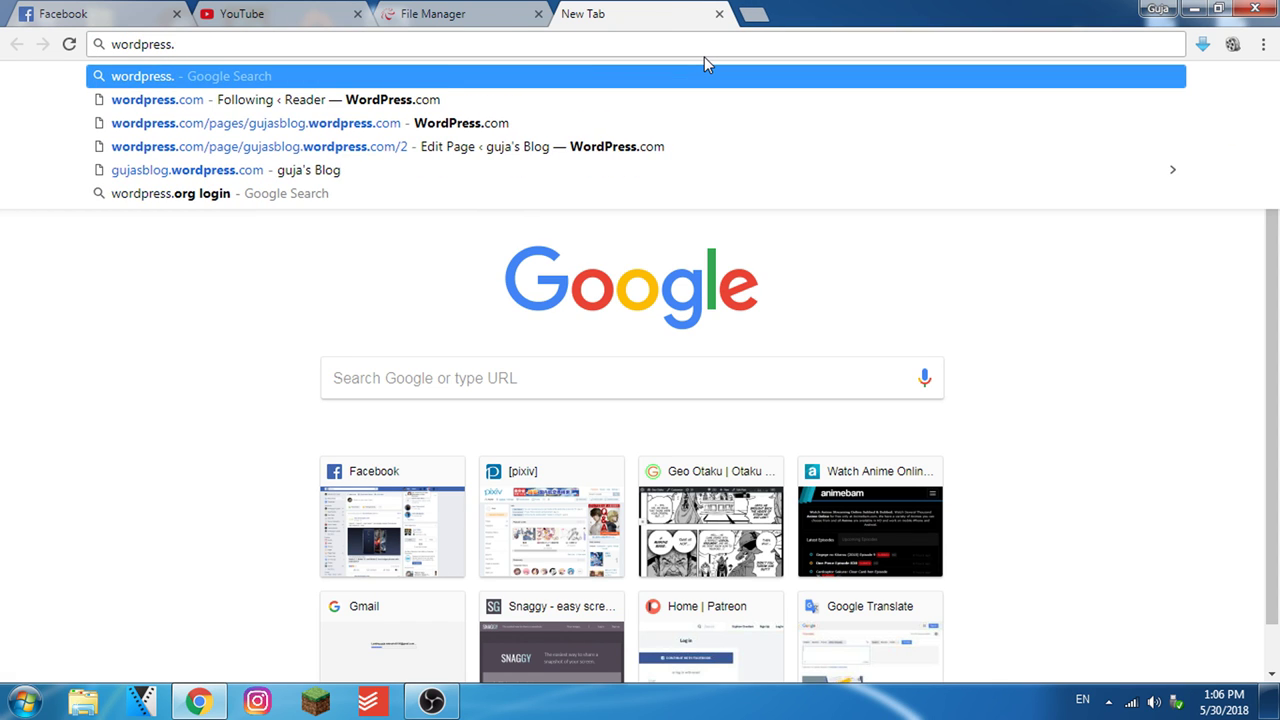
{"action": "type", "text": "org"}
{"action": "key", "text": "Return"}
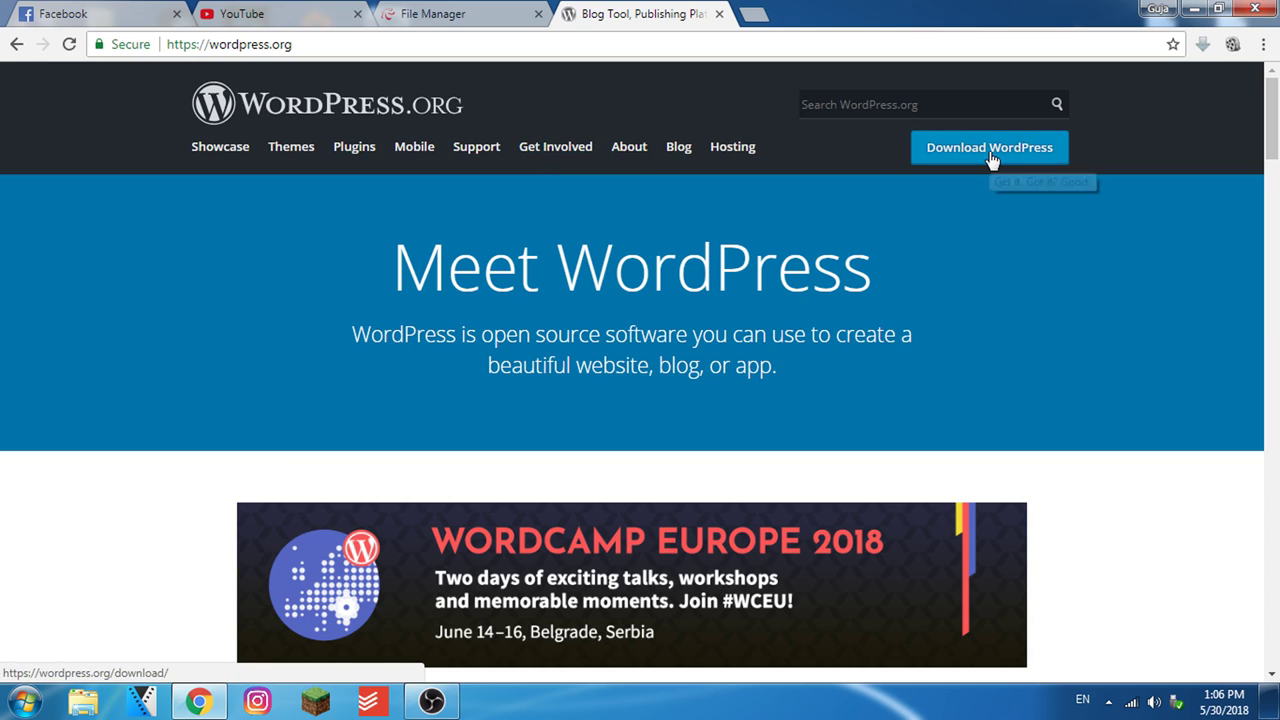
Download and save the WordPress 4.9.6 zip, then close the tab
{"action": "left_click", "coordinate": [995, 155]}
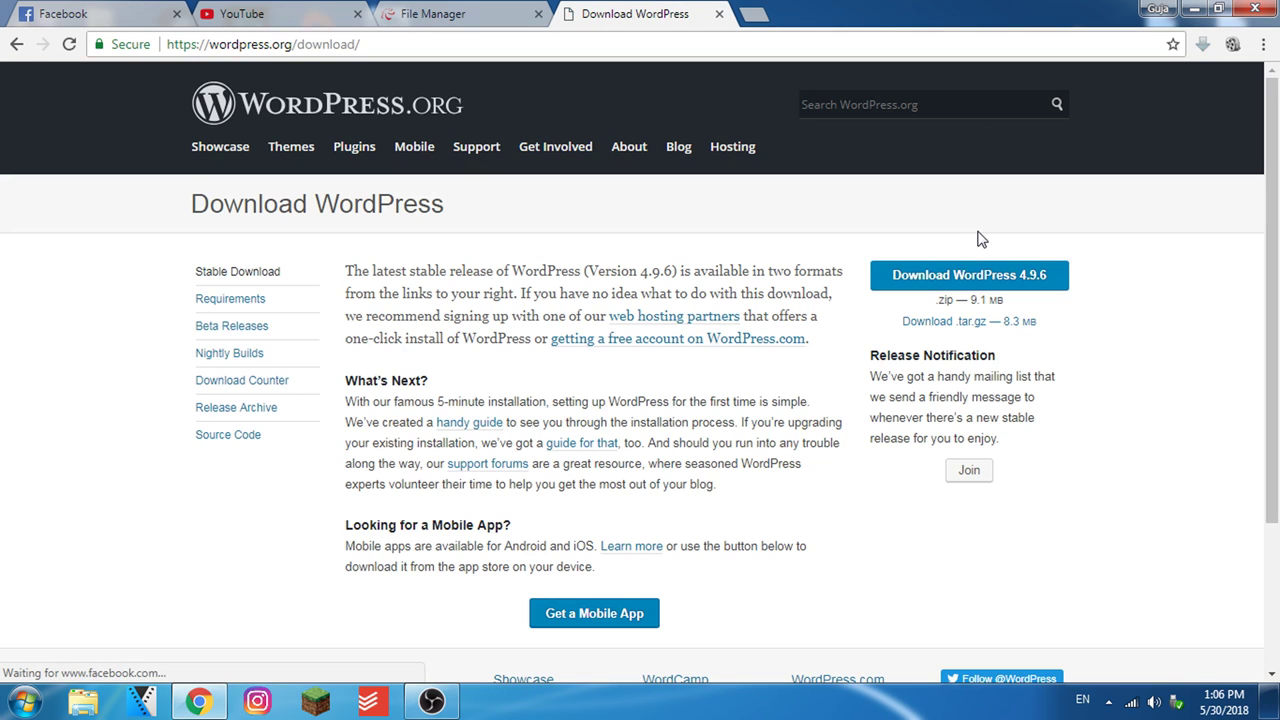
{"action": "left_click", "coordinate": [975, 285]}
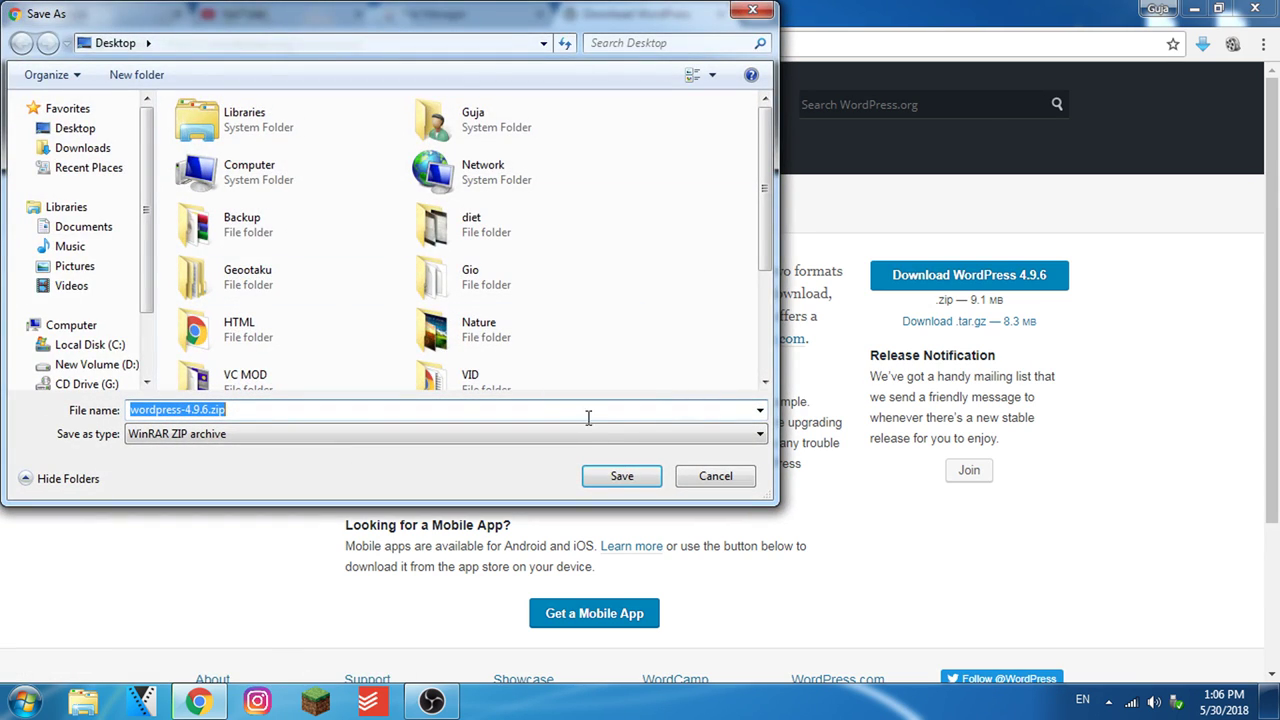
{"action": "left_click", "coordinate": [614, 478]}
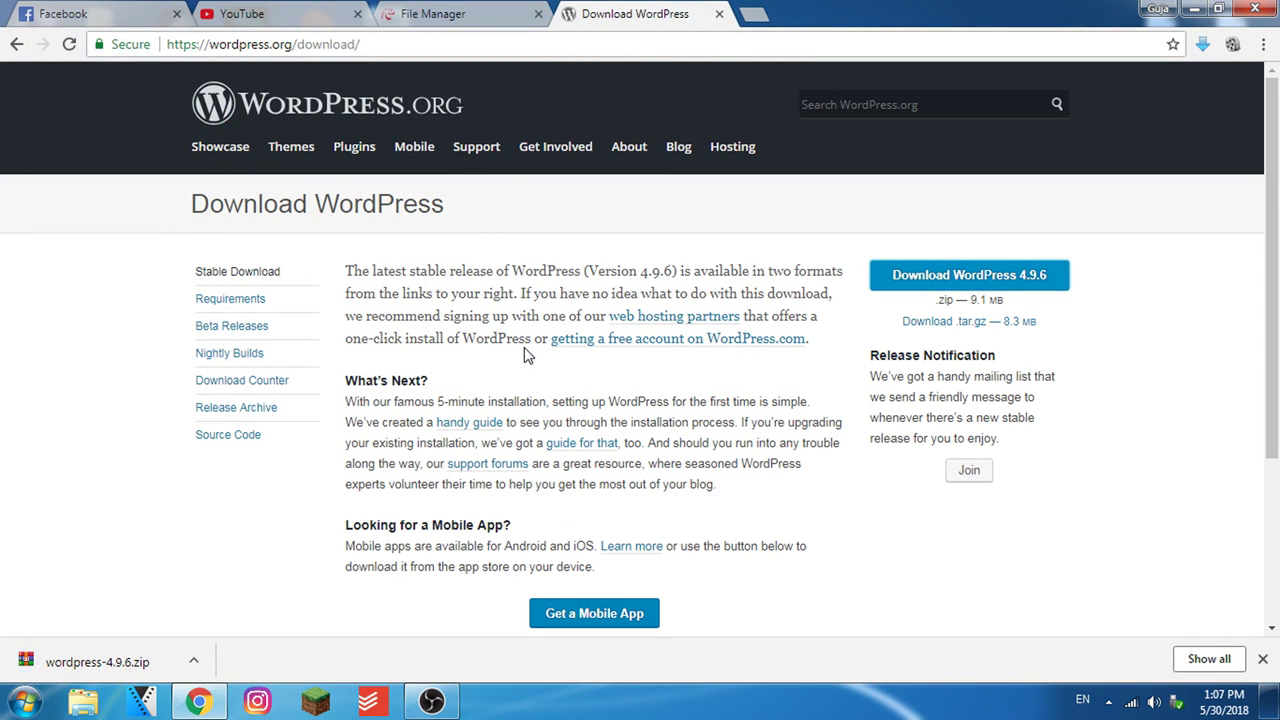
{"action": "left_click", "coordinate": [719, 14]}
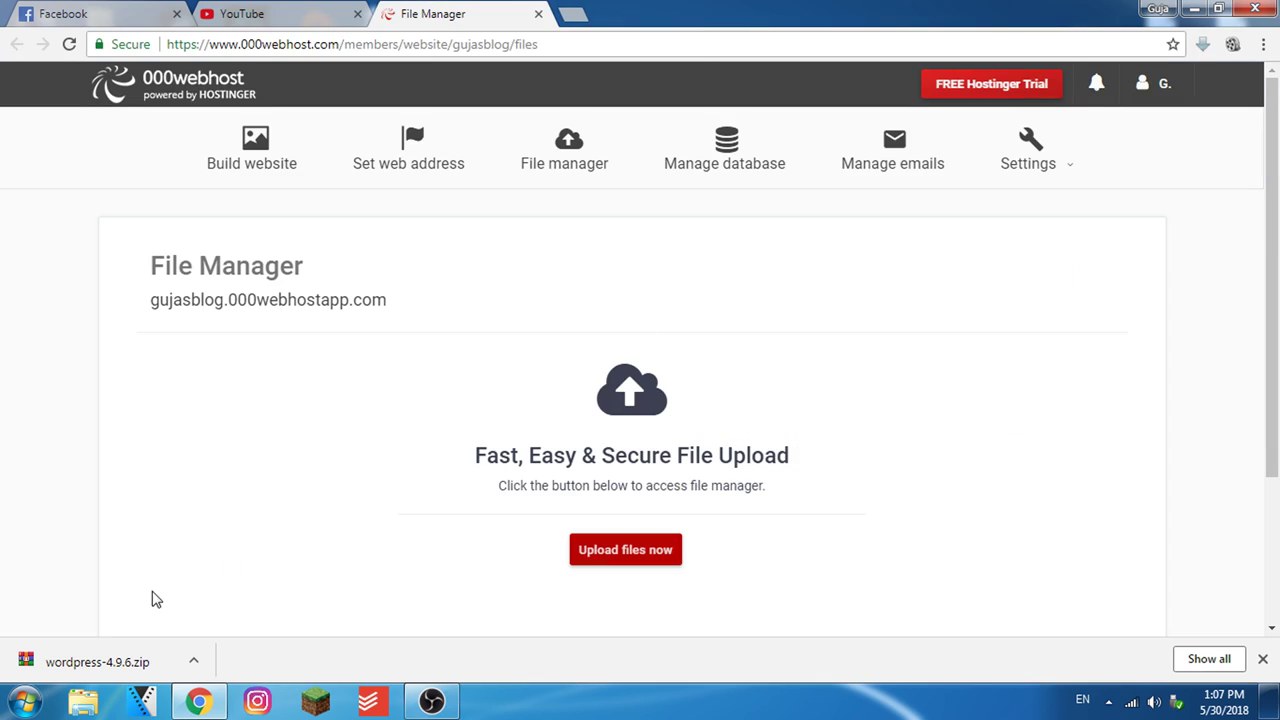
Log into the online file manager using the website name gujasblog
{"action": "left_click", "coordinate": [617, 559]}
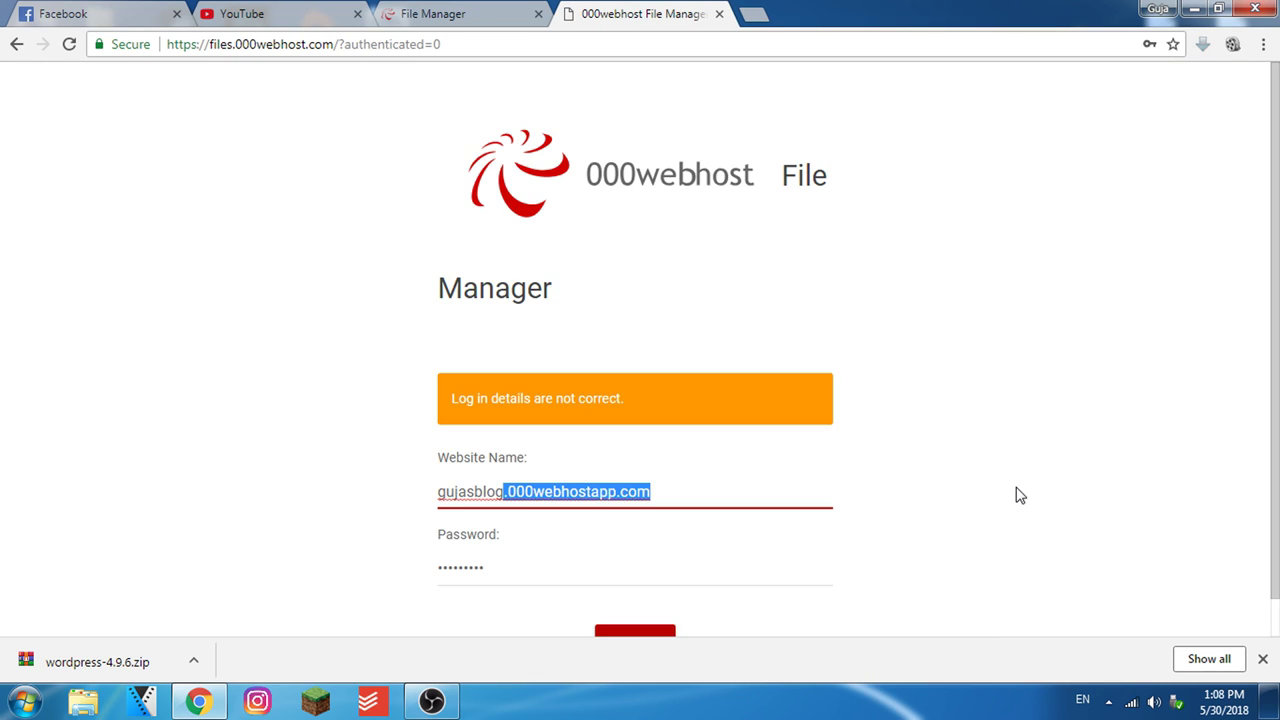
{"action": "key", "text": "BackSpace"}
{"action": "scroll", "coordinate": [995, 491], "scroll_direction": "down", "scroll_amount": 1}
{"action": "left_click", "coordinate": [628, 605]}
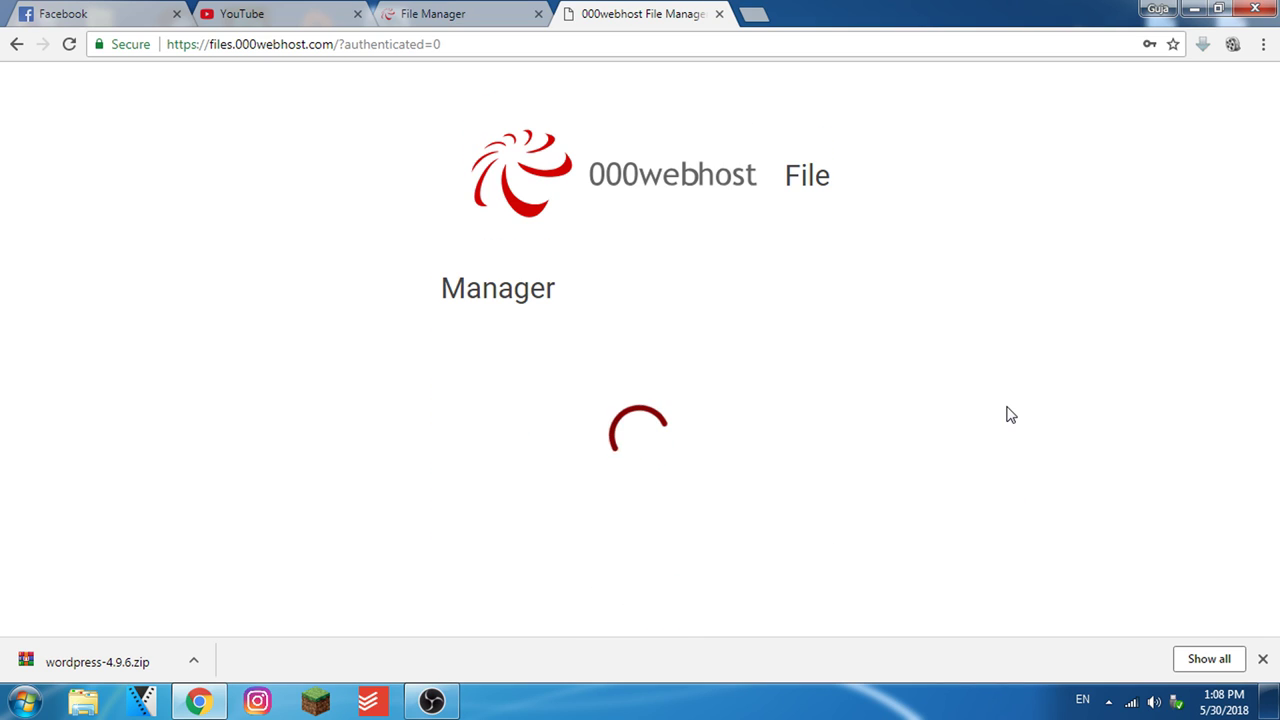
Save the file manager login in the browser and enter the public_html folder
{"action": "left_click", "coordinate": [754, 14]}
{"action": "type", "text": "gm"}
{"action": "key", "text": "Return"}
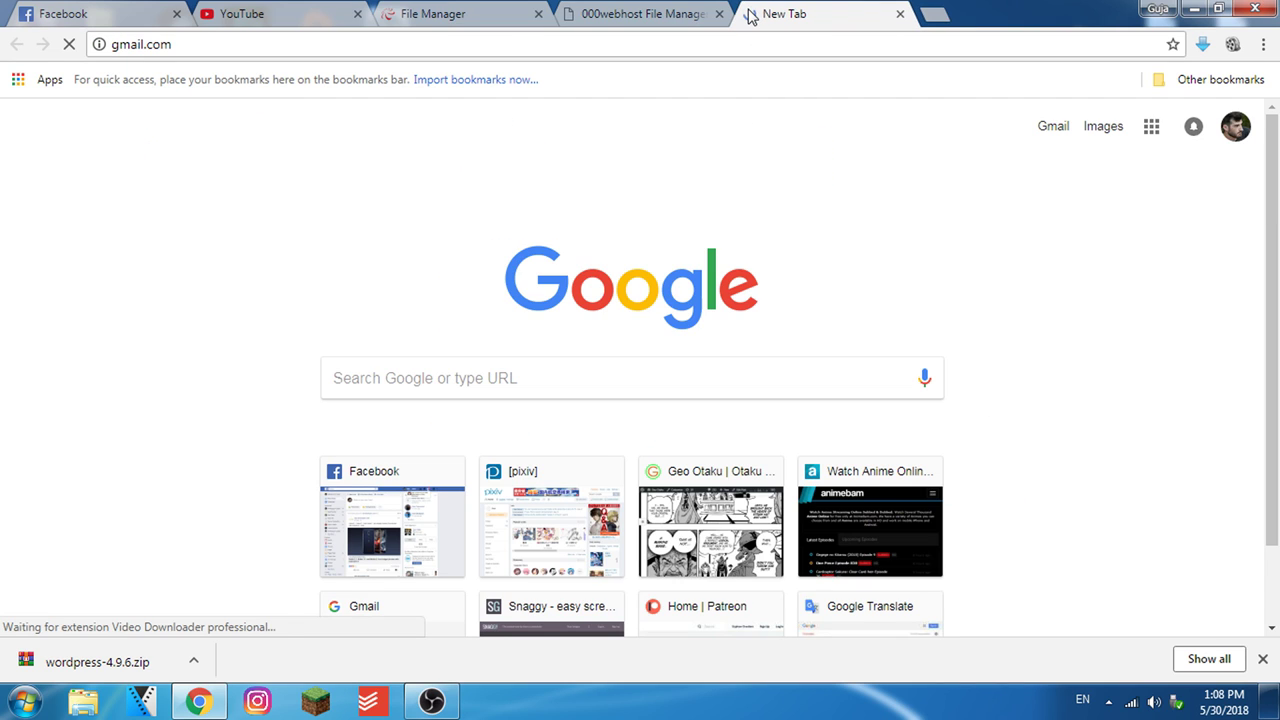
{"action": "left_click", "coordinate": [700, 14]}
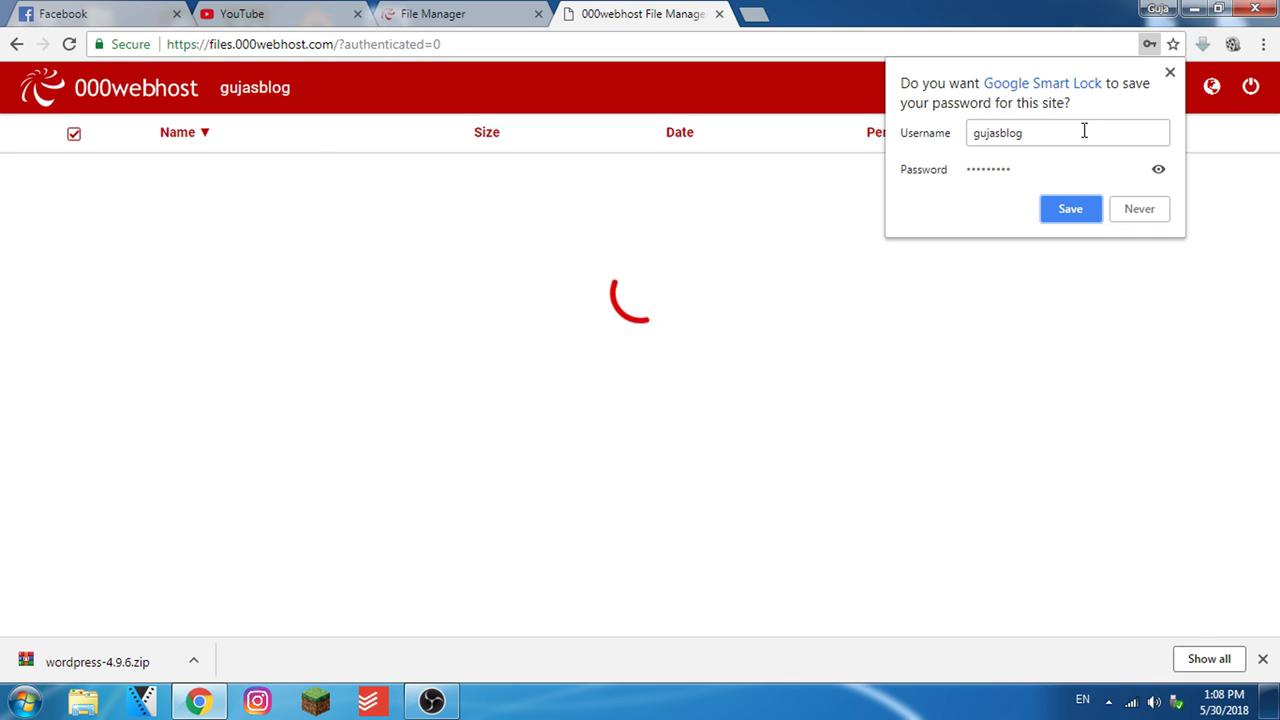
{"action": "left_click_drag", "start_coordinate": [1046, 131], "coordinate": [965, 130]}
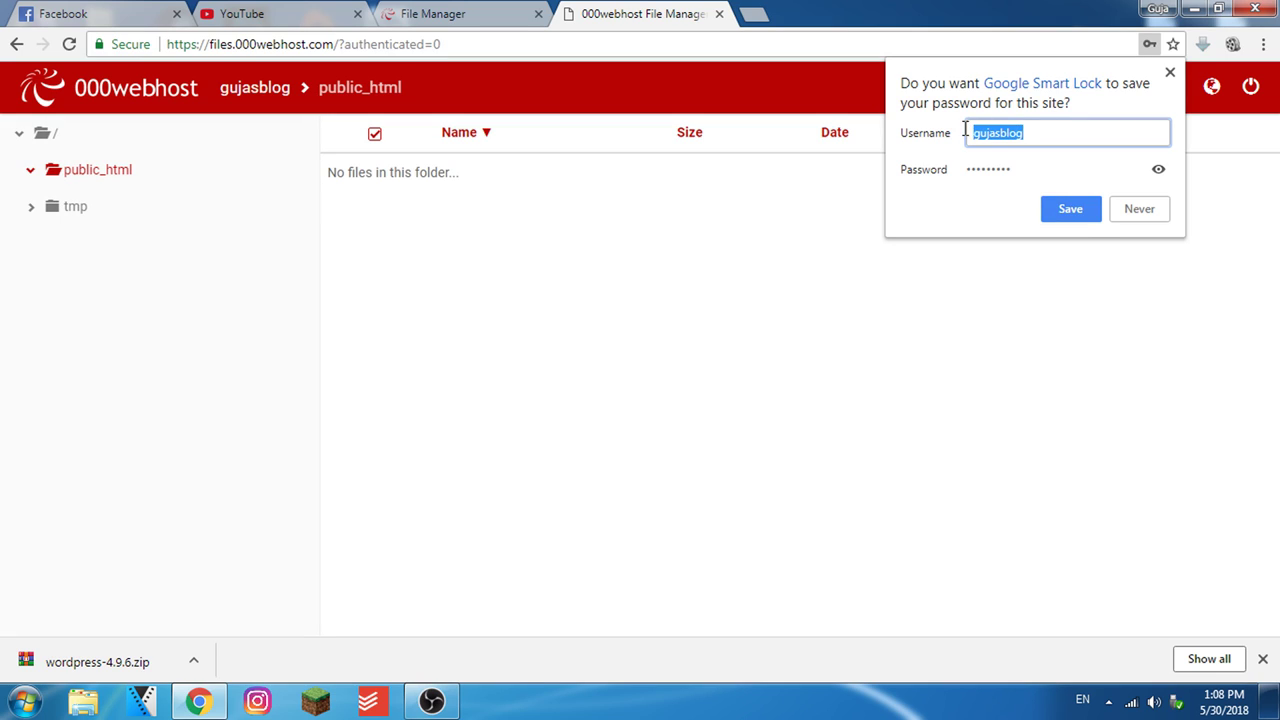
{"action": "left_click", "coordinate": [1071, 209]}
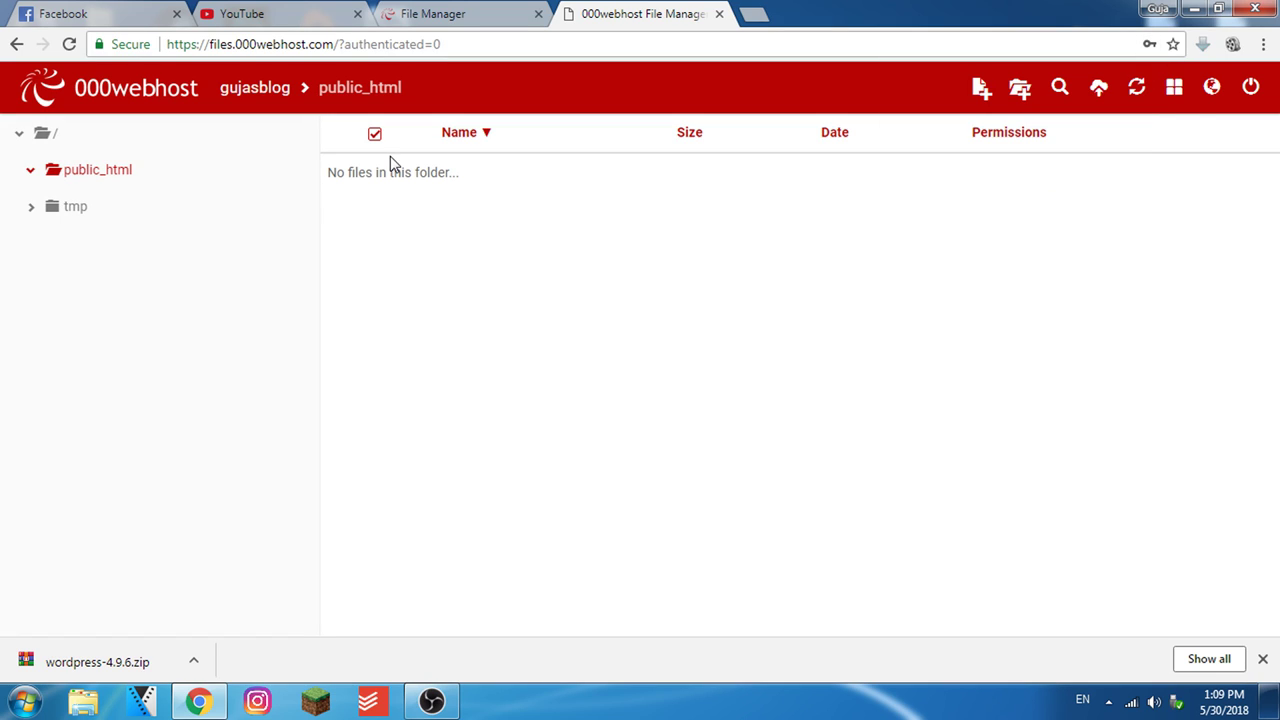
{"action": "left_click", "coordinate": [103, 176]}
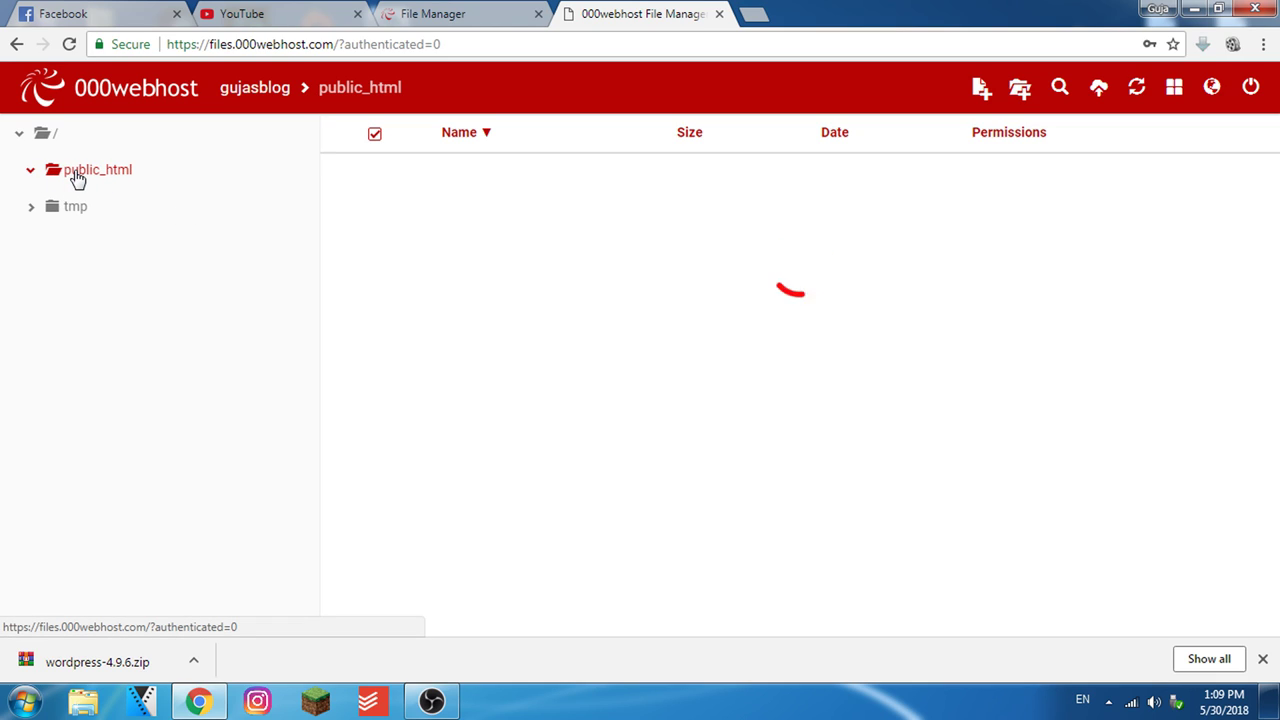
Upload wordpress-4.9.6.zip from the computer into public_html
{"action": "left_click", "coordinate": [1099, 90]}
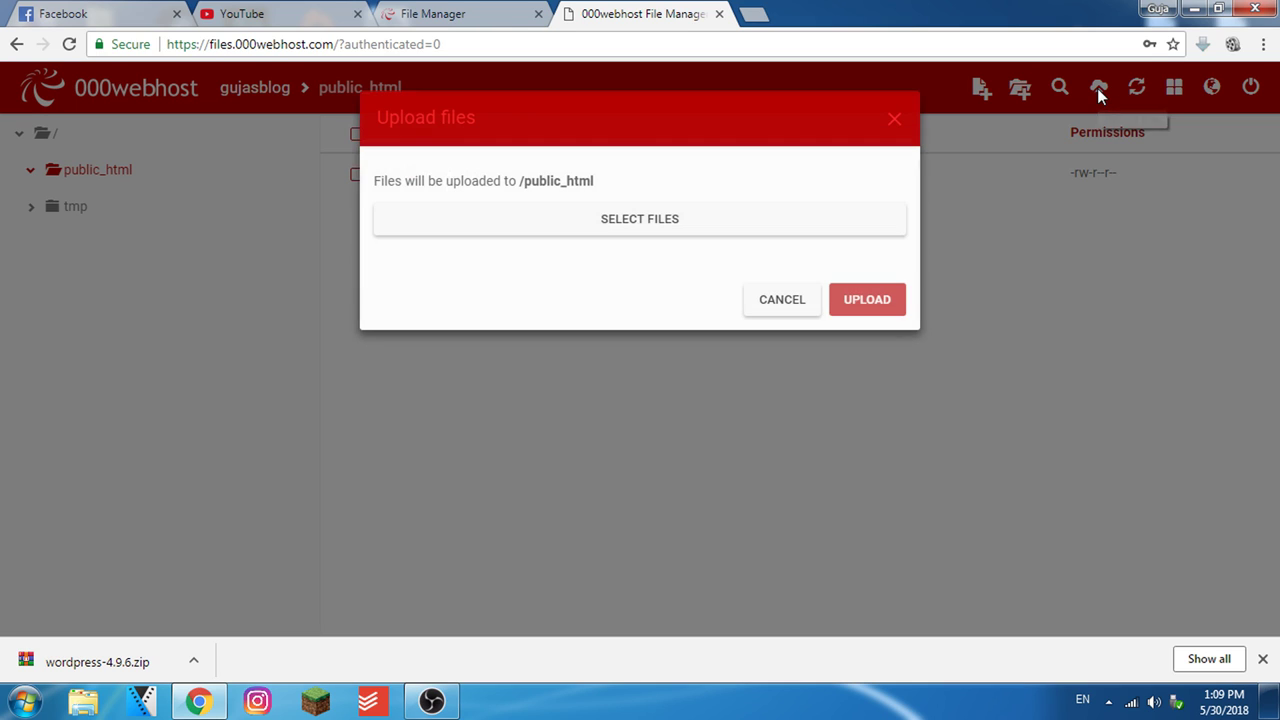
{"action": "left_click", "coordinate": [655, 222]}
{"action": "left_click_drag", "start_coordinate": [763, 152], "coordinate": [750, 390]}
{"action": "left_click", "coordinate": [532, 410]}
{"action": "left_click", "coordinate": [614, 477]}
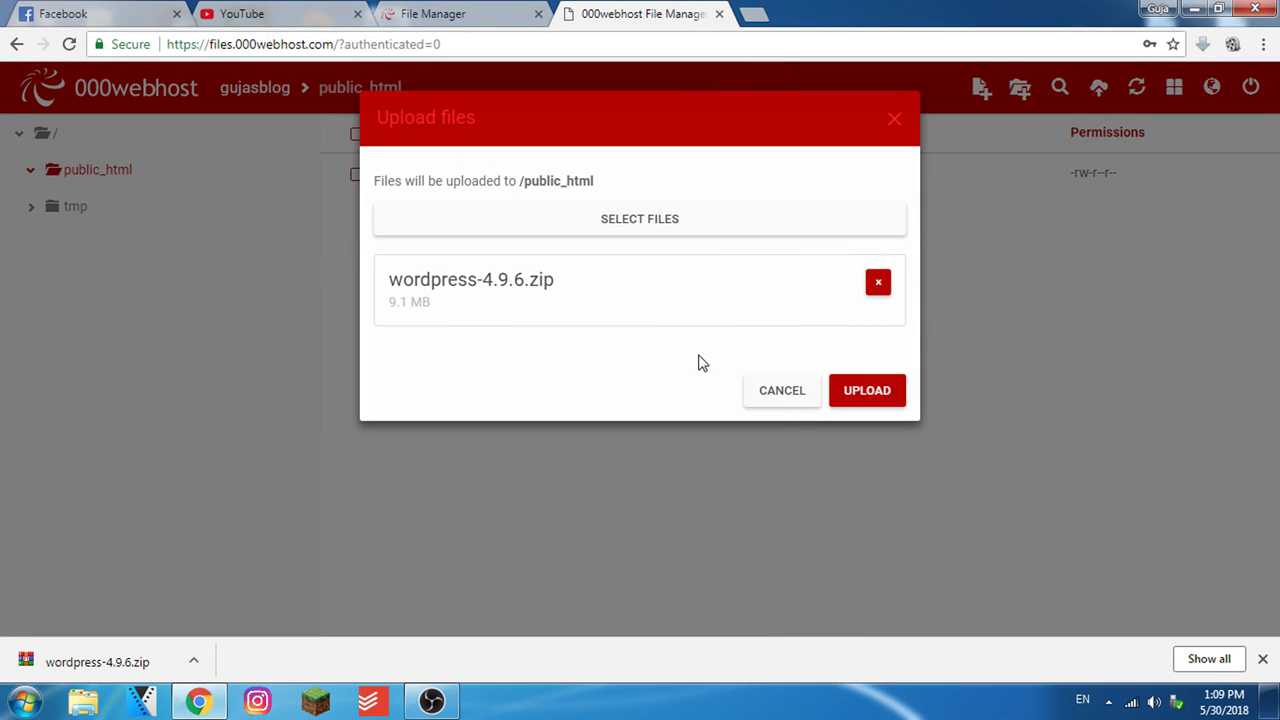
{"action": "left_click", "coordinate": [867, 394]}
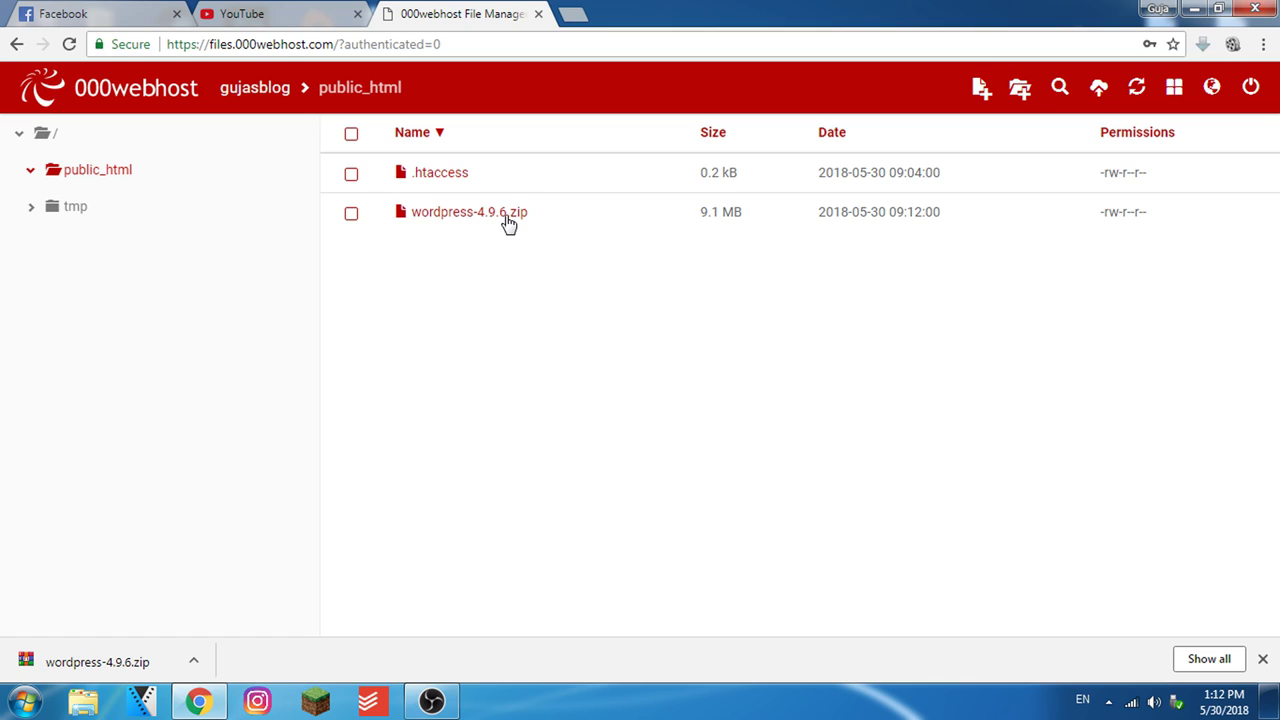
Extract wordpress-4.9.6.zip into a wordpress-4.9.6 folder
{"action": "right_click", "coordinate": [508, 222]}
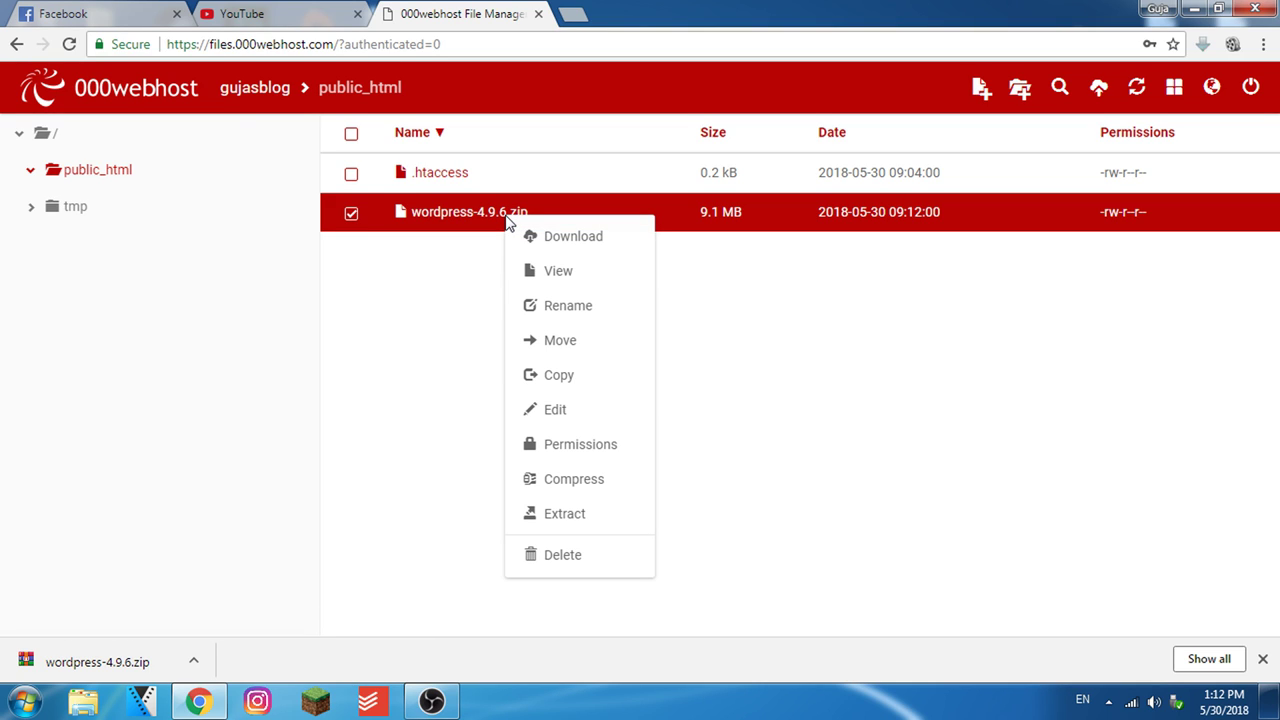
{"action": "left_click", "coordinate": [565, 520]}
{"action": "left_click", "coordinate": [879, 304]}
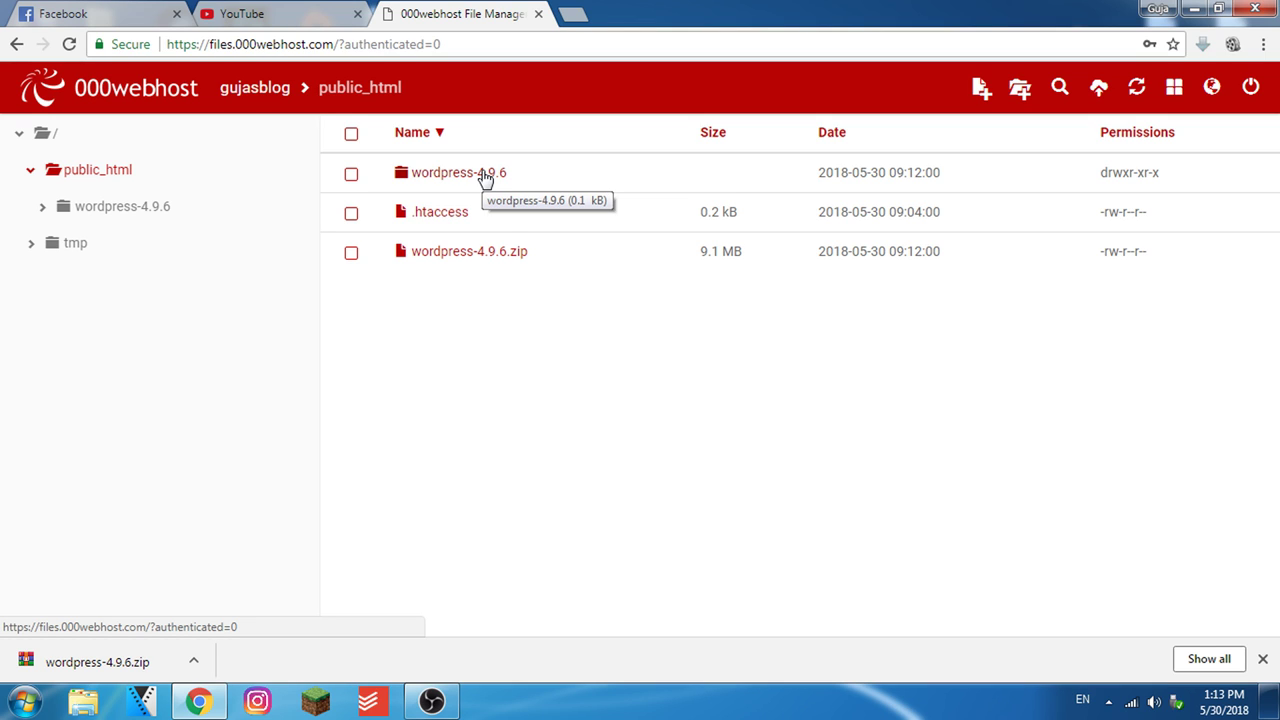
Rename the wordpress-4.9.6 folder to wordpress
{"action": "right_click", "coordinate": [485, 177]}
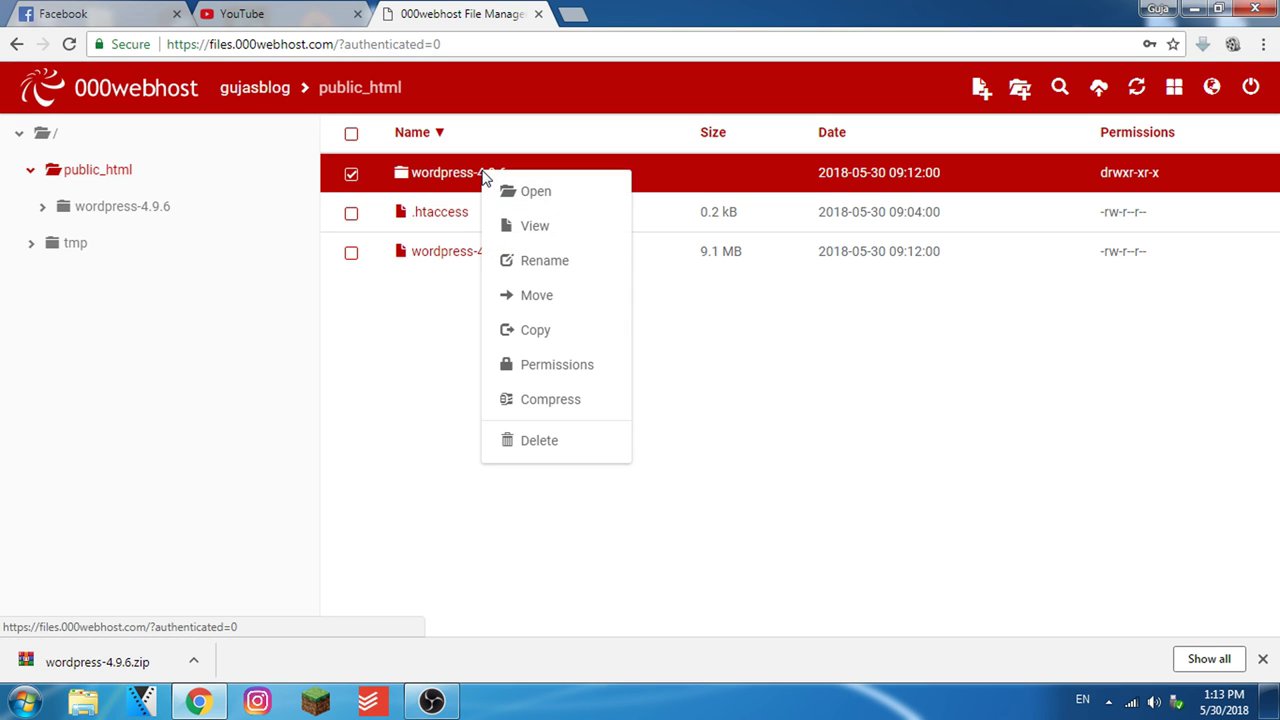
{"action": "left_click", "coordinate": [545, 260]}
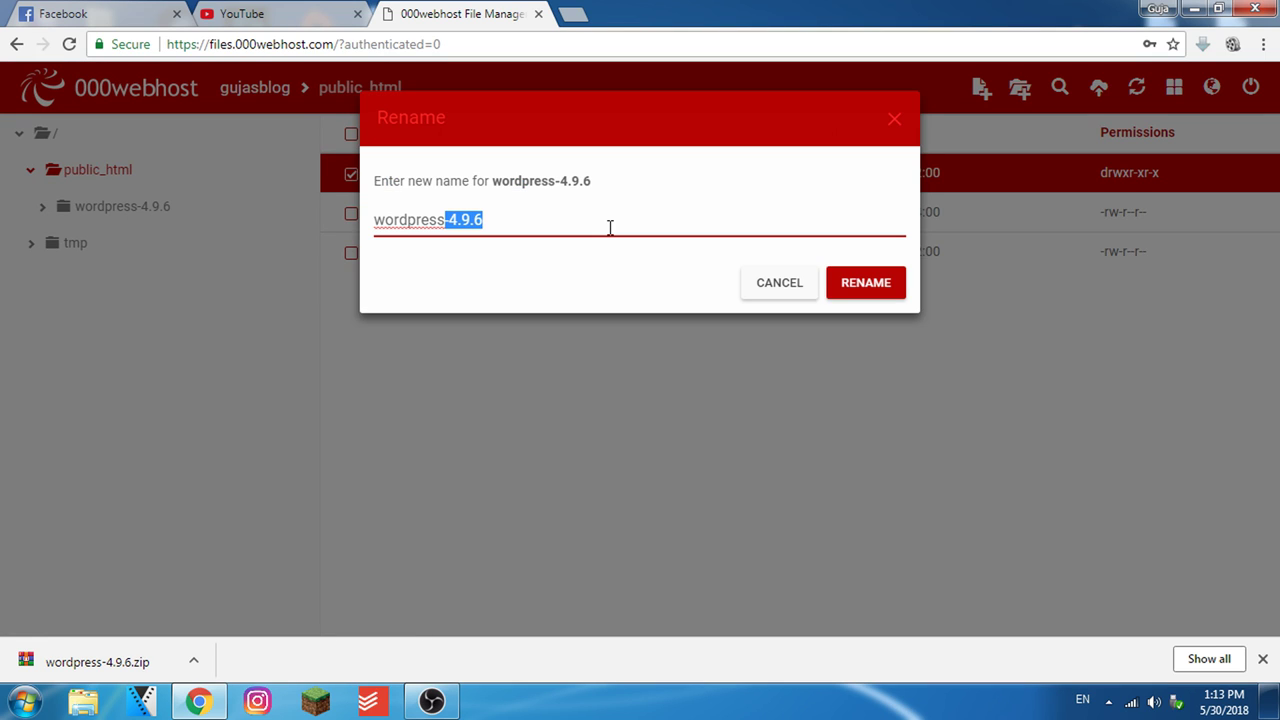
{"action": "key", "text": "BackSpace"}
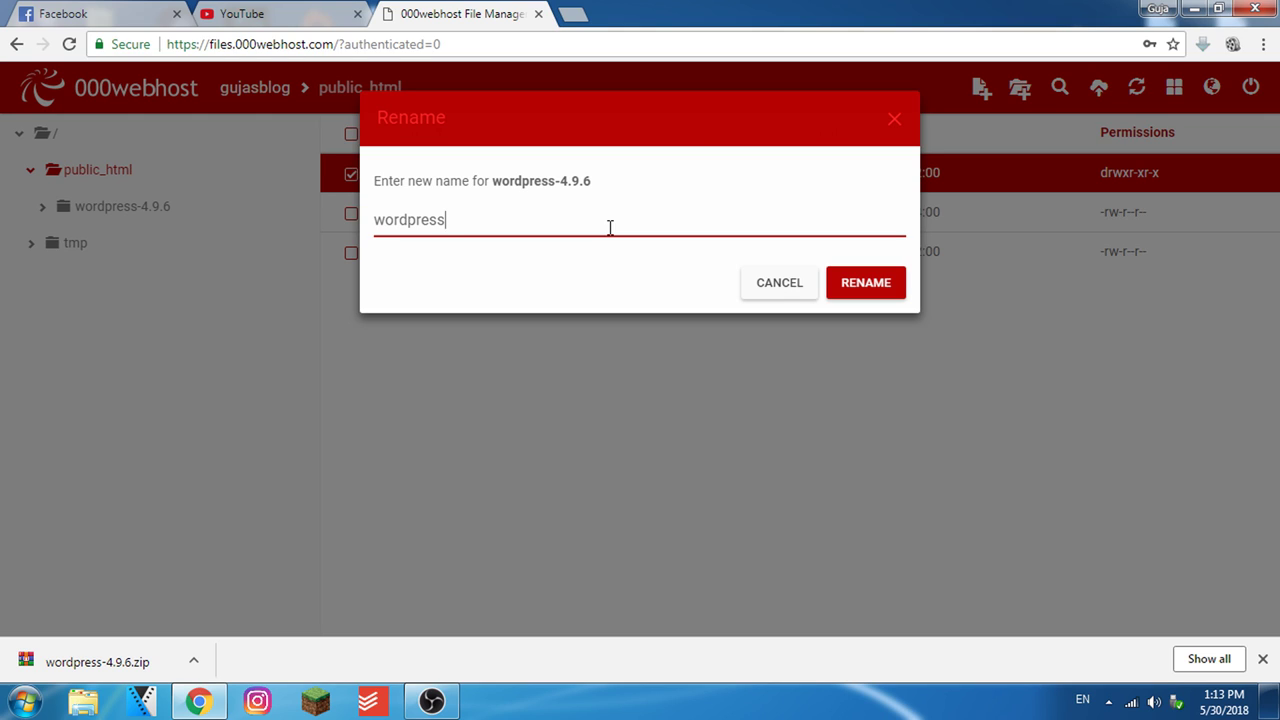
{"action": "left_click", "coordinate": [851, 285]}
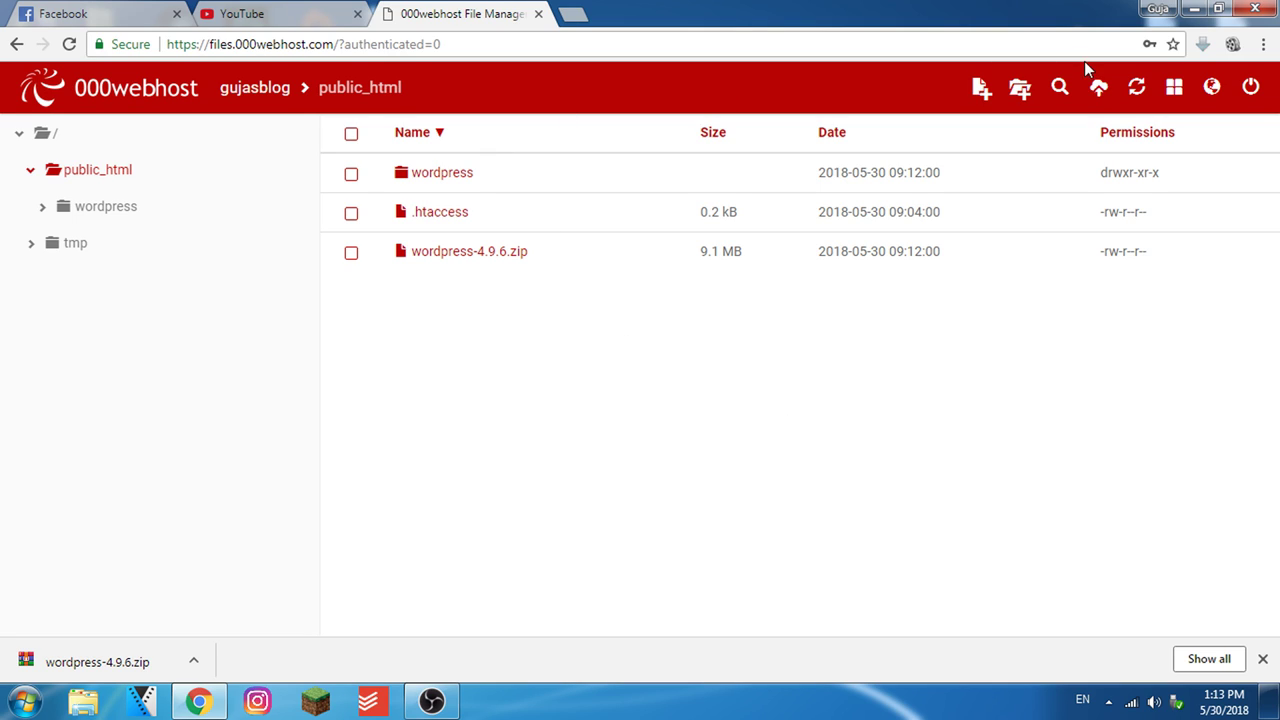
Duplicate the File Manager tab and select the domain part of its address
{"action": "left_click", "coordinate": [343, 44]}
{"action": "key", "text": "alt+Return"}
{"action": "left_click_drag", "start_coordinate": [343, 44], "coordinate": [242, 46]}
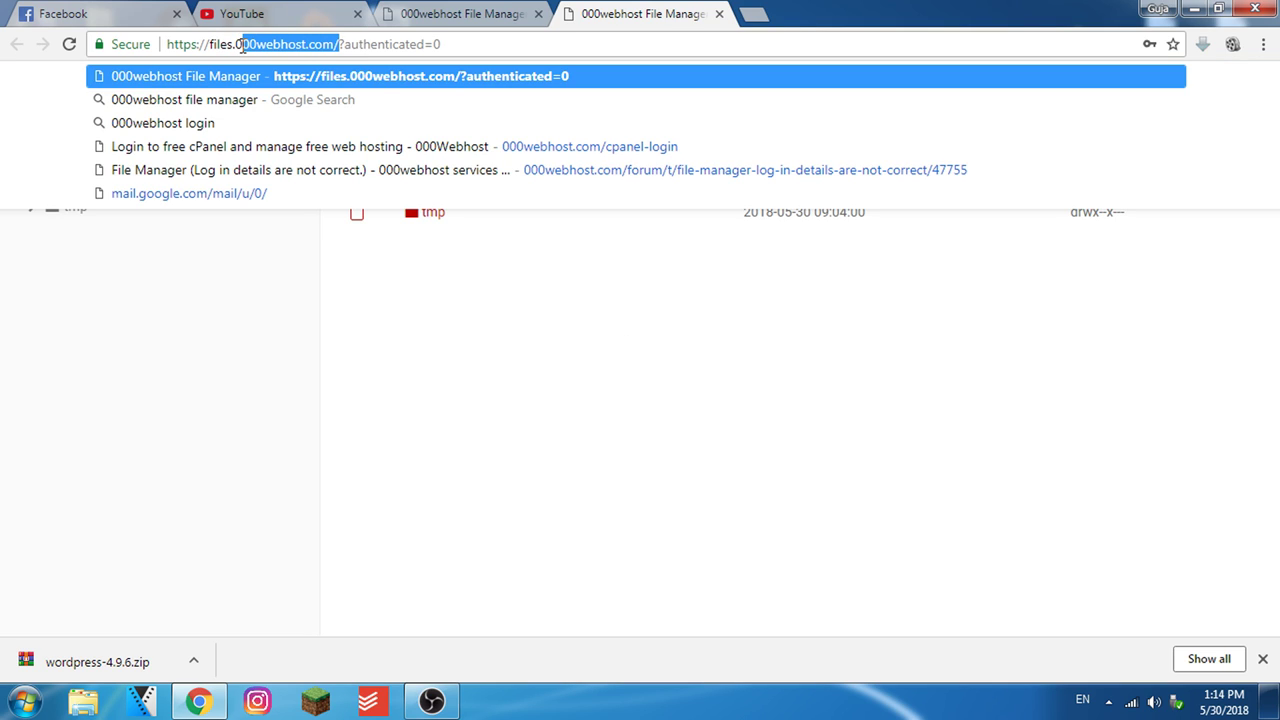
Load the 000webhost home page in a new tab and log in
{"action": "left_click", "coordinate": [753, 13]}
{"action": "type", "text": "000webhost.com/"}
{"action": "key", "text": "Return"}
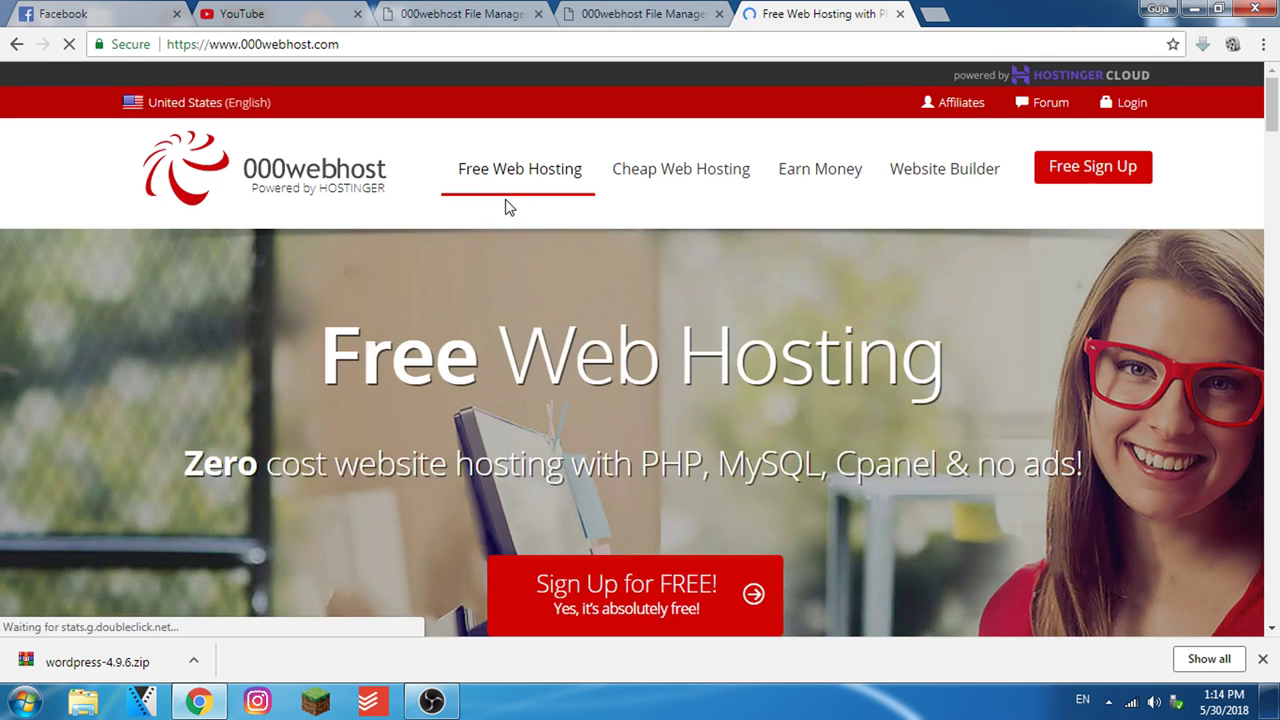
{"action": "left_click", "coordinate": [1130, 108]}
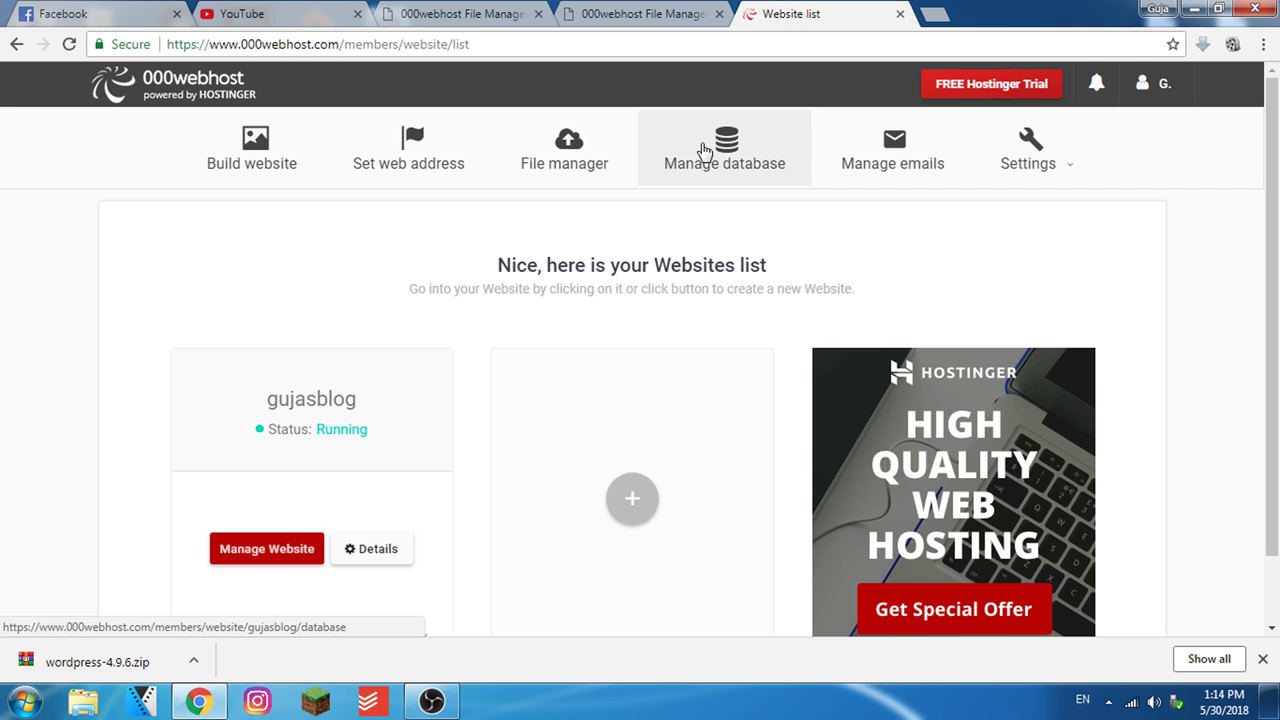
Bring up Manage Databases for gujasblog in a new tab, closing the website list
{"action": "right_click", "coordinate": [705, 150]}
{"action": "left_click", "coordinate": [755, 161]}
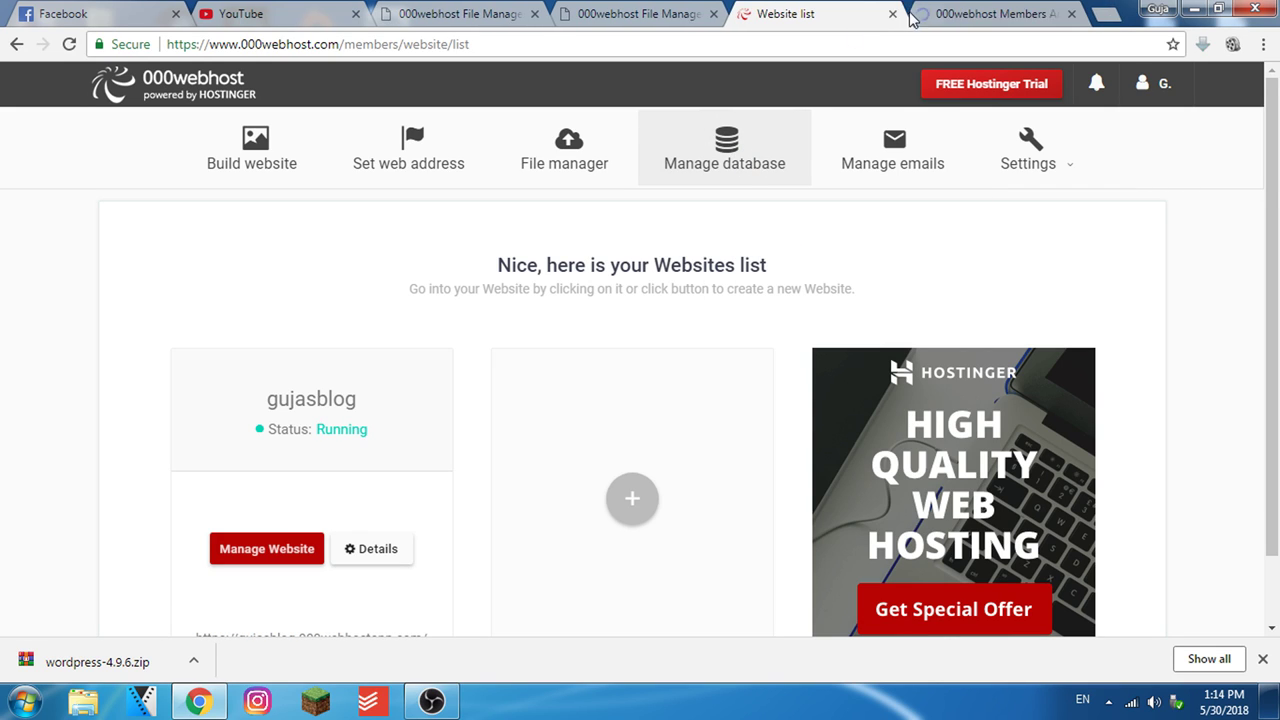
{"action": "left_click", "coordinate": [899, 14]}
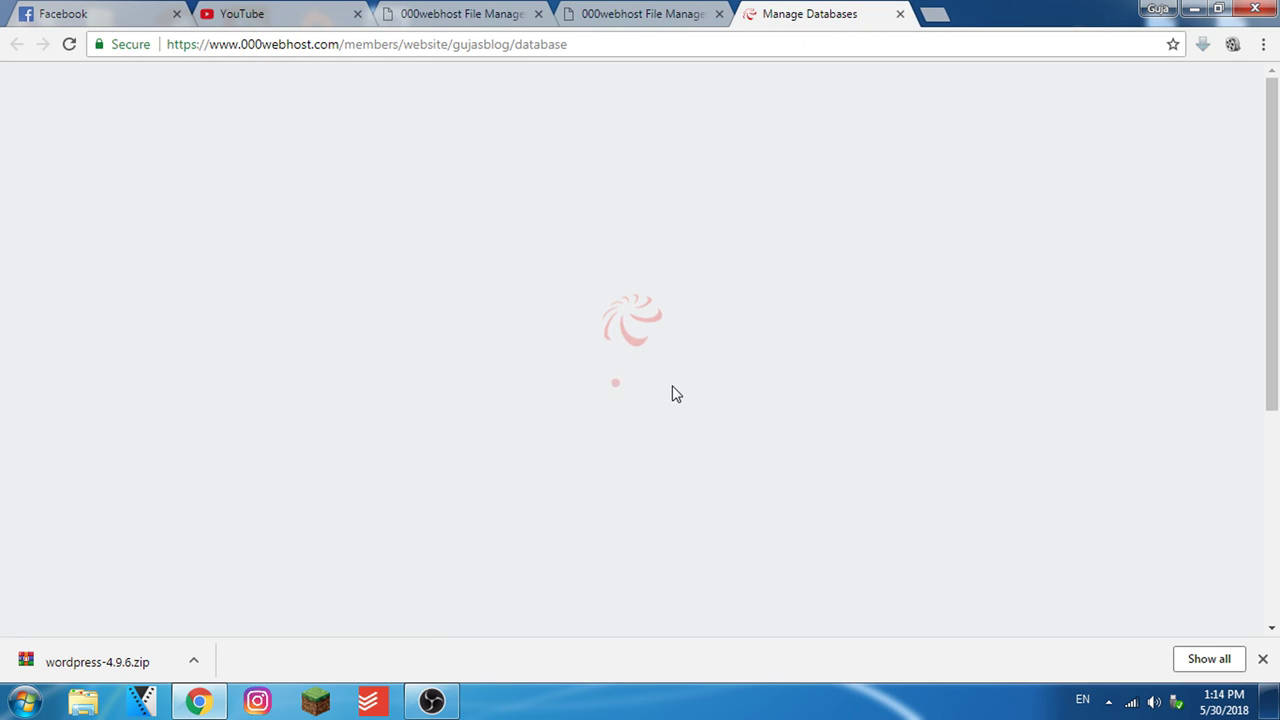
{"action": "scroll", "coordinate": [908, 362], "scroll_direction": "down", "scroll_amount": 1}
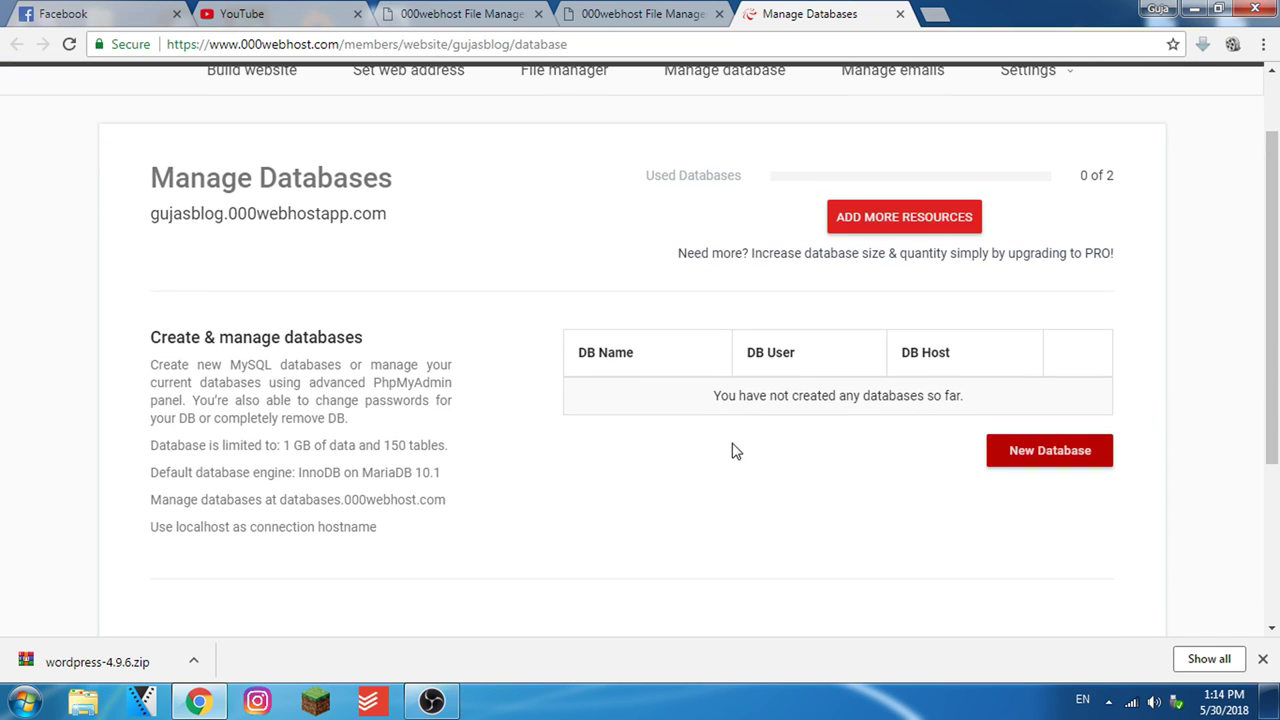
Start a new database and name it wp_test
{"action": "left_click", "coordinate": [1030, 455]}
{"action": "left_click", "coordinate": [675, 191]}
{"action": "type", "text": "Wp"}
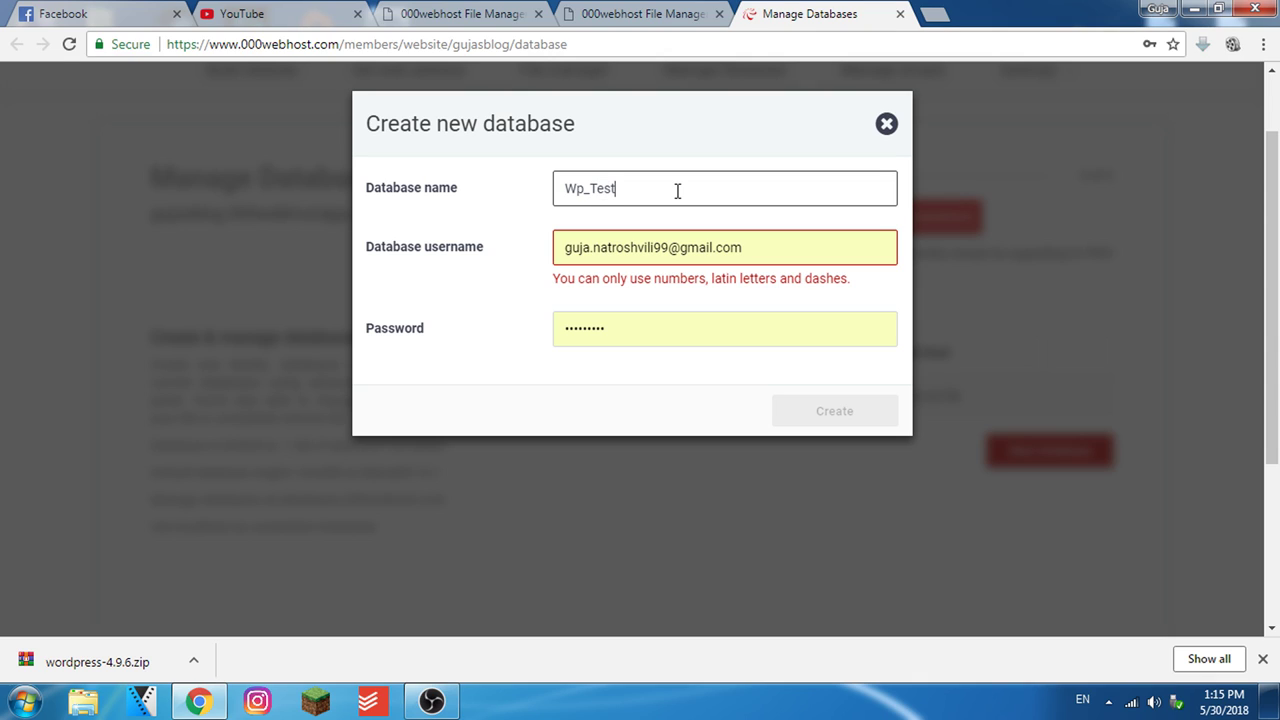
{"action": "type", "text": "_Test"}
{"action": "left_click_drag", "start_coordinate": [675, 188], "coordinate": [363, 171]}
{"action": "type", "text": "wp"}
Replace the autofilled database username, keep the generated password, create the database and save the password
{"action": "left_click", "coordinate": [726, 245]}
{"action": "triple_click", "coordinate": [683, 248]}
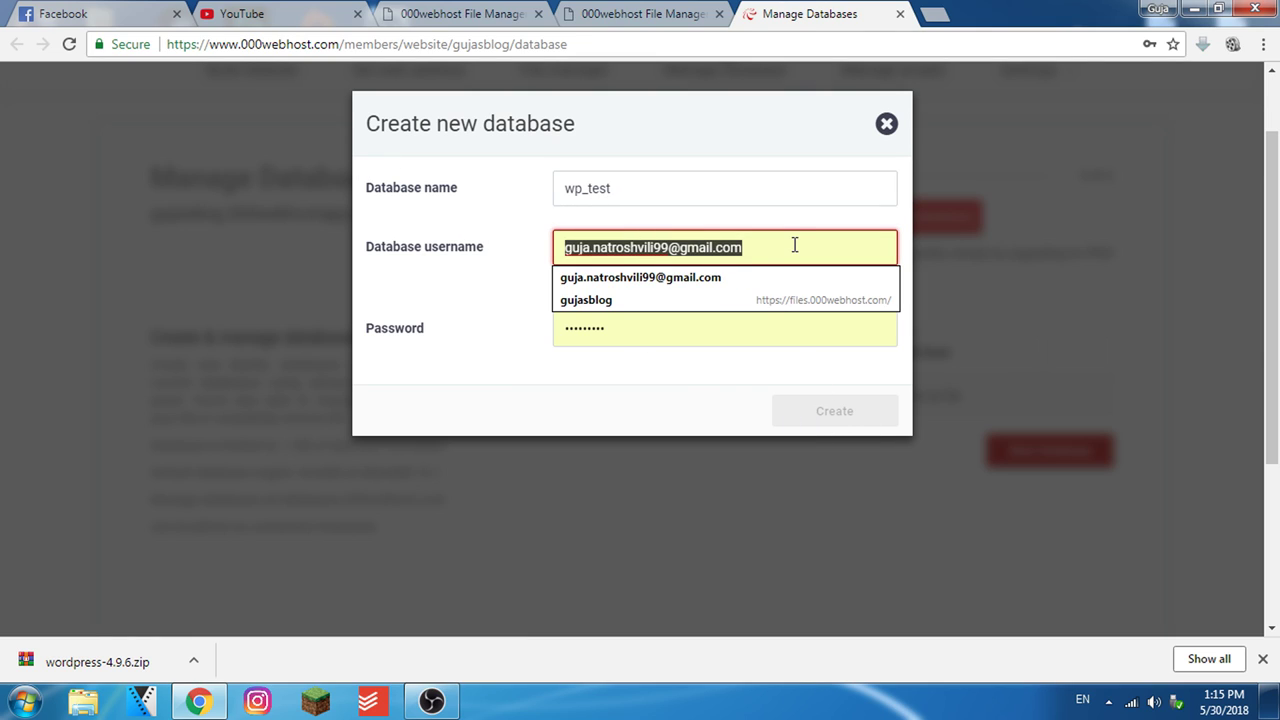
{"action": "type", "text": "admin_guja"}
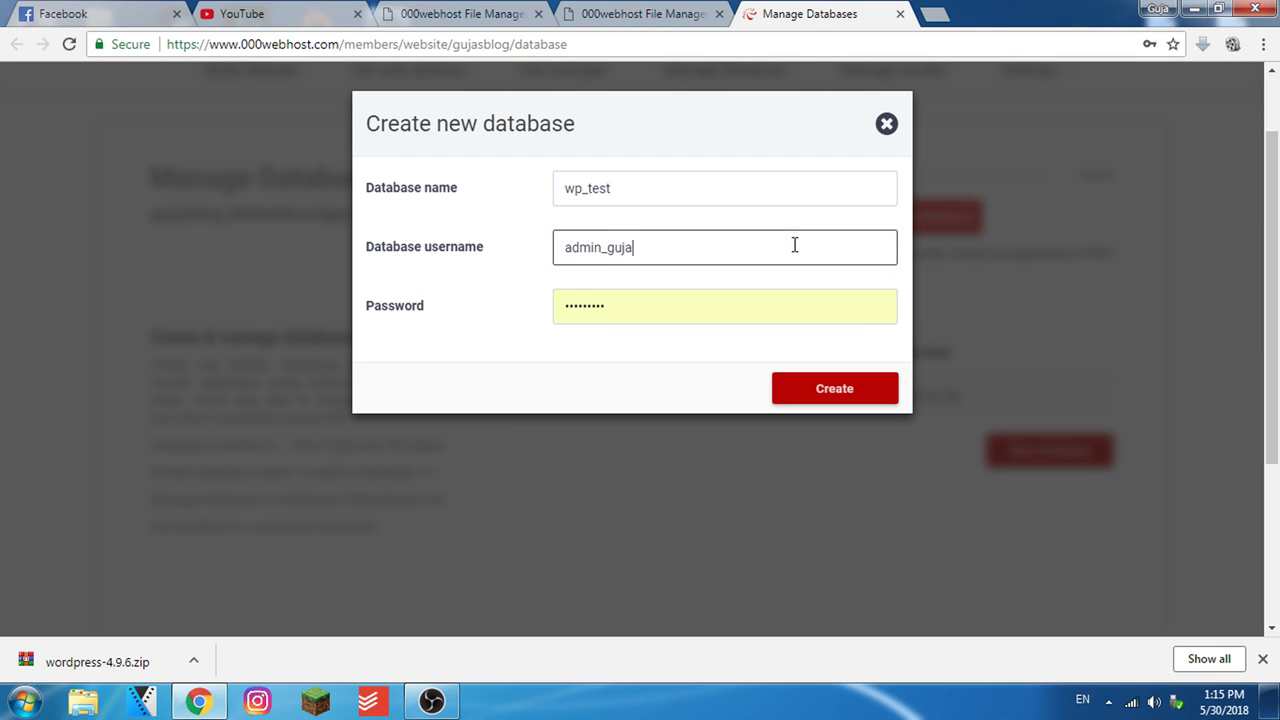
{"action": "left_click_drag", "start_coordinate": [699, 252], "coordinate": [512, 256]}
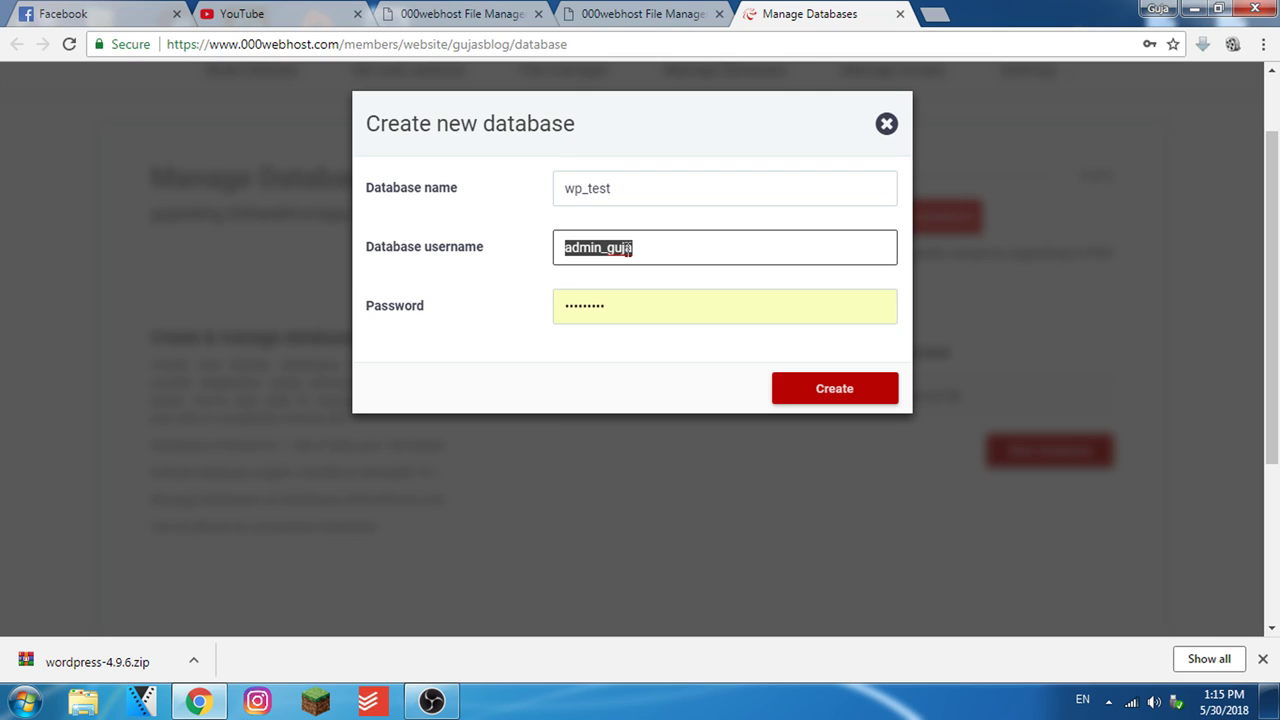
{"action": "left_click", "coordinate": [611, 303]}
{"action": "double_click", "coordinate": [712, 318]}
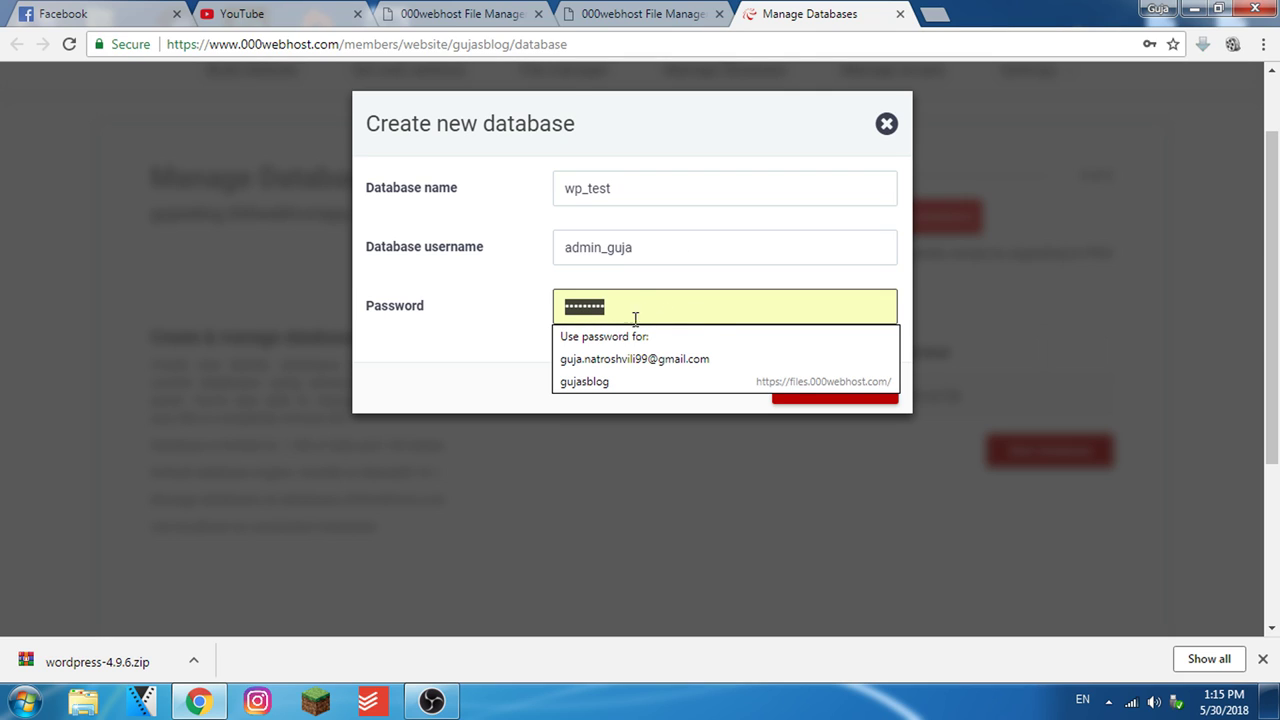
{"action": "left_click", "coordinate": [478, 316]}
{"action": "left_click", "coordinate": [845, 396]}
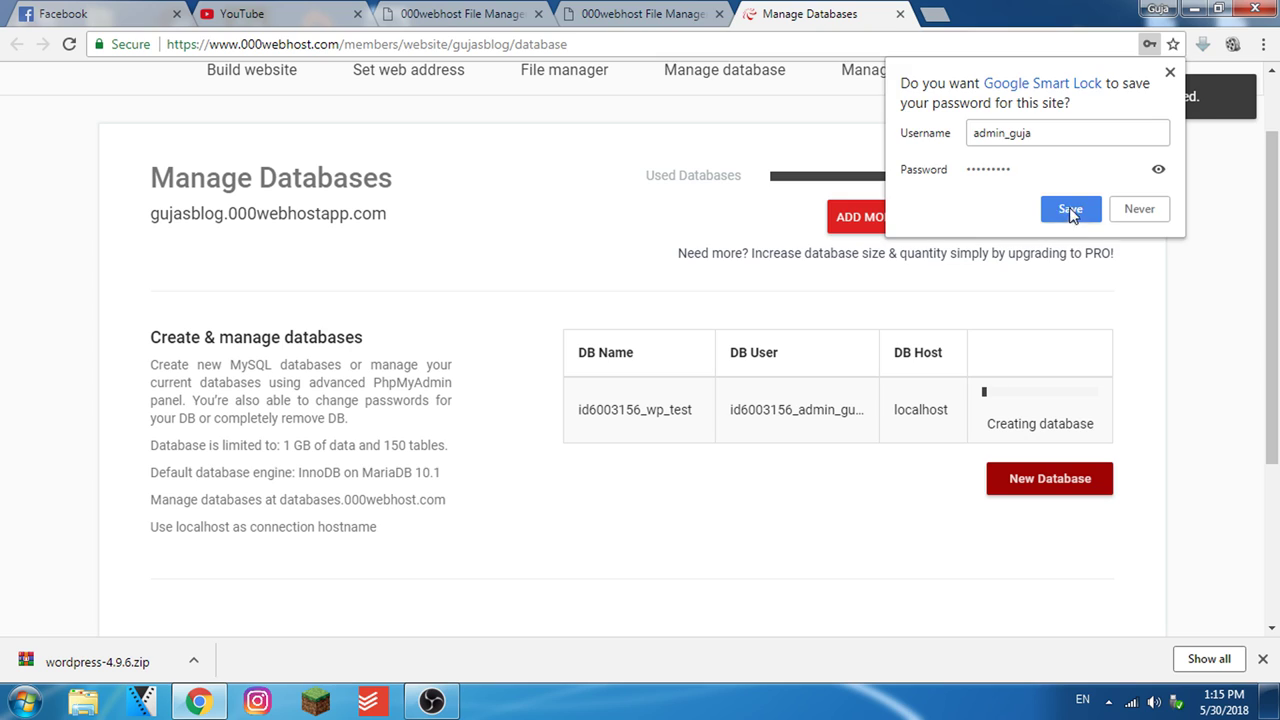
{"action": "left_click", "coordinate": [1069, 209]}
In wordpress > wordpress, rename wp-config-sample.php to wp-config.php
{"action": "left_click", "coordinate": [565, 10]}
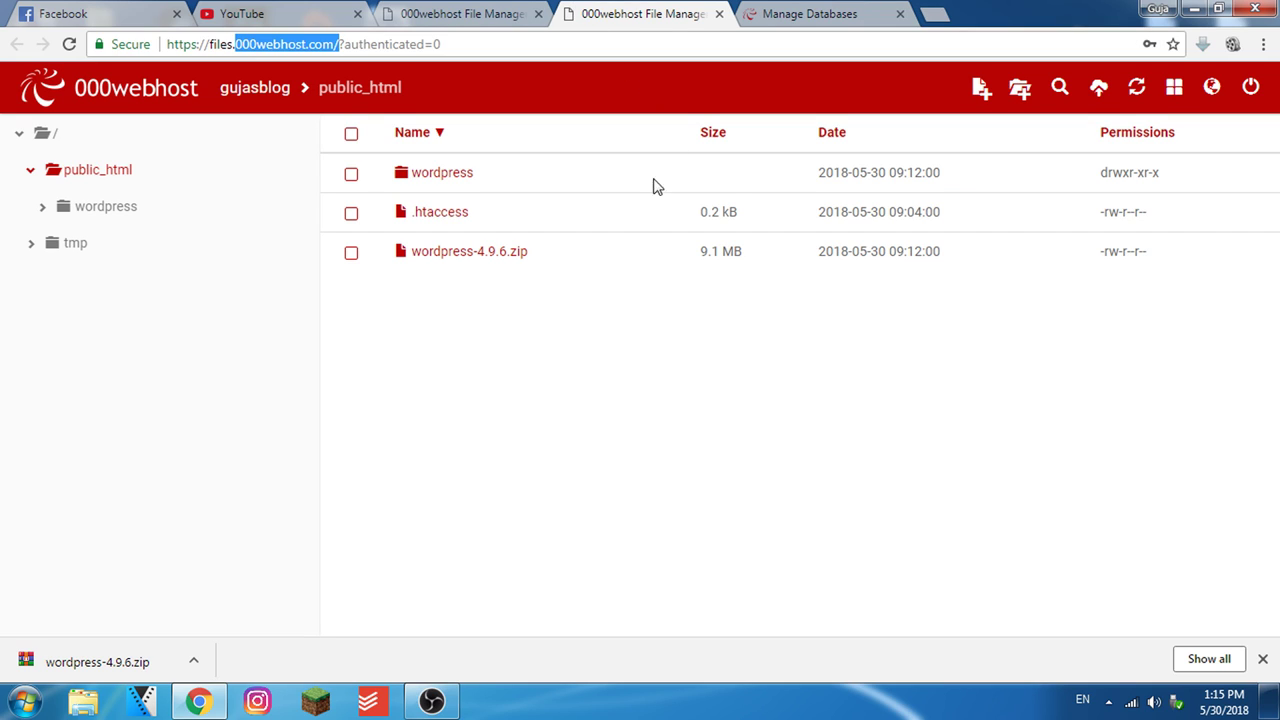
{"action": "left_click", "coordinate": [457, 177]}
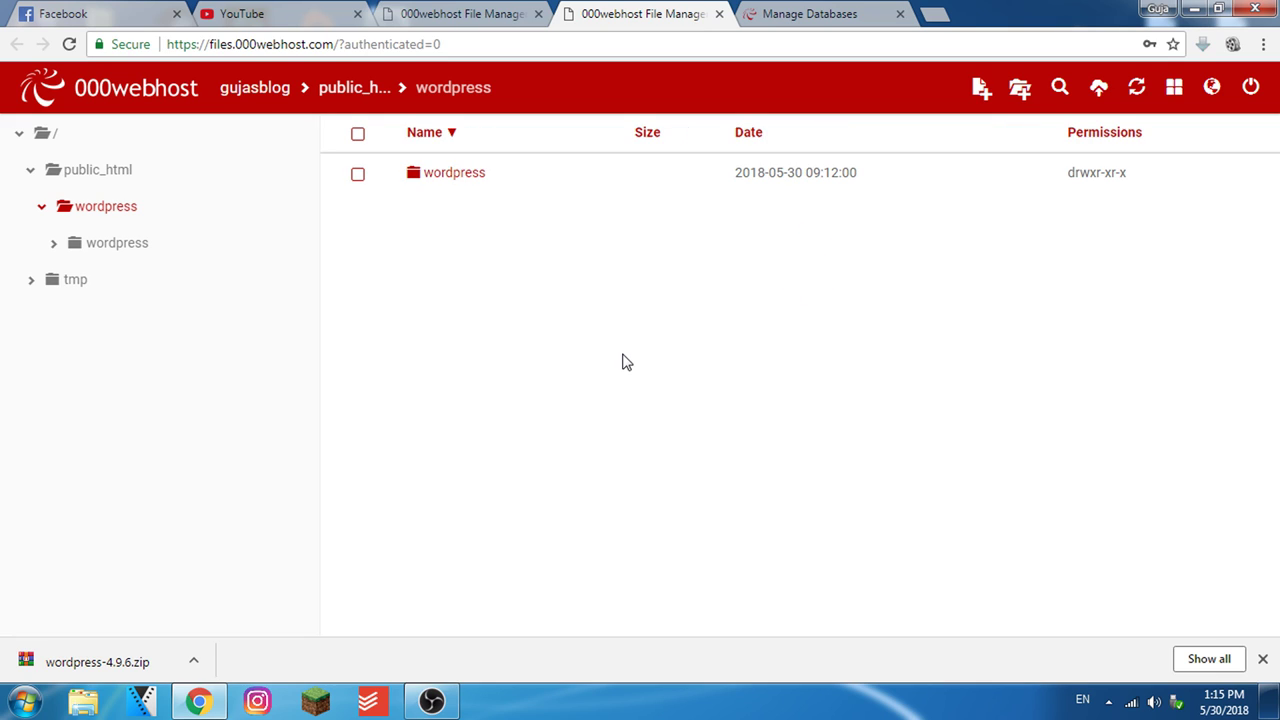
{"action": "left_click", "coordinate": [53, 246]}
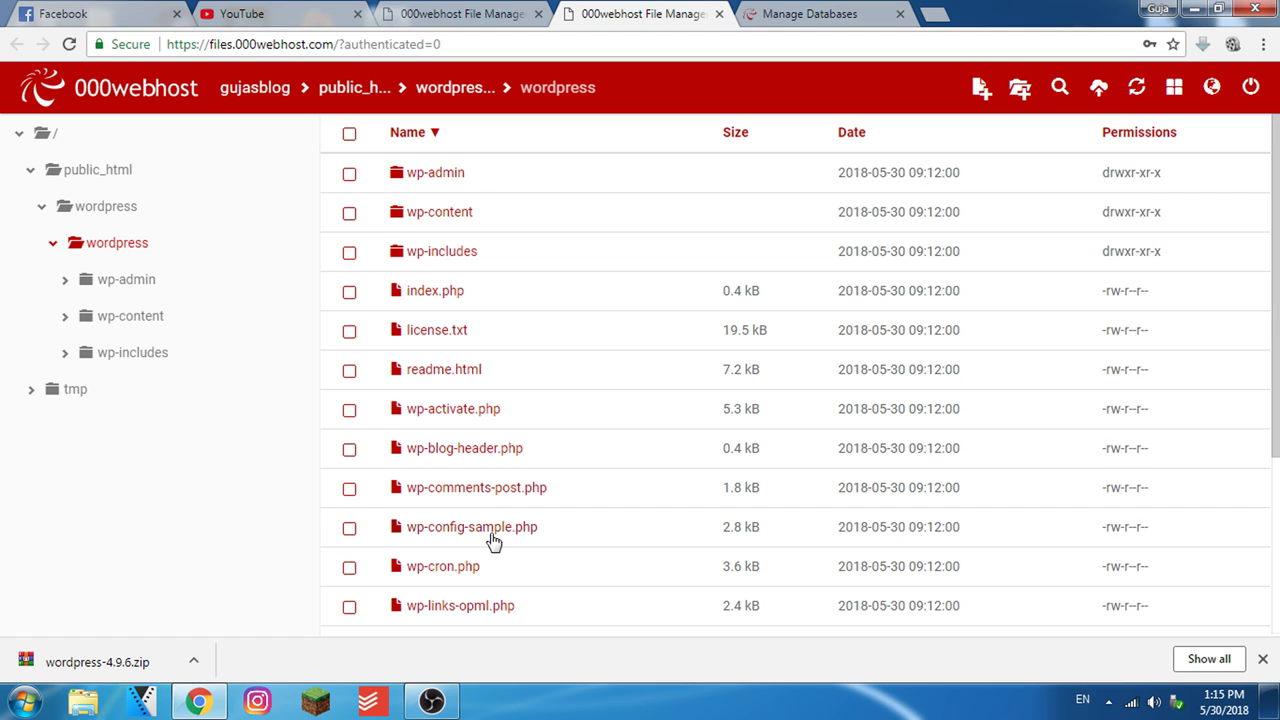
{"action": "left_click", "coordinate": [489, 540]}
{"action": "right_click", "coordinate": [481, 537]}
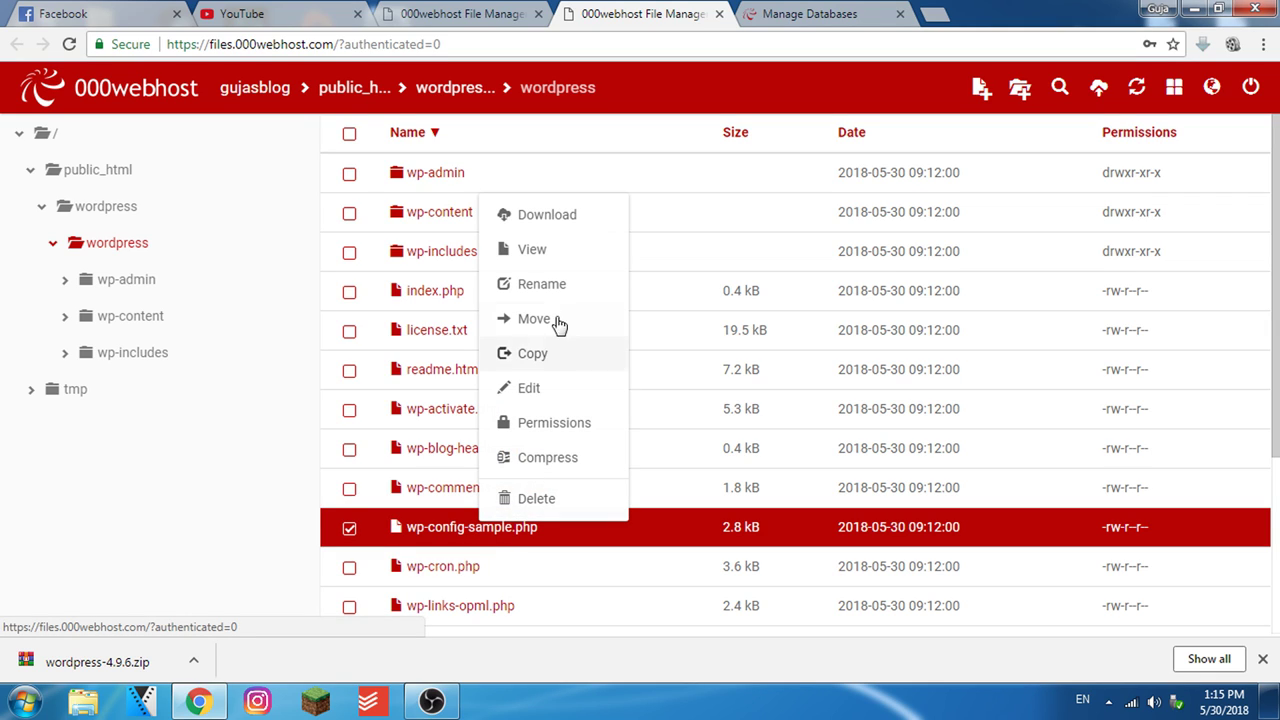
{"action": "left_click", "coordinate": [557, 285]}
{"action": "left_click_drag", "start_coordinate": [494, 219], "coordinate": [453, 223]}
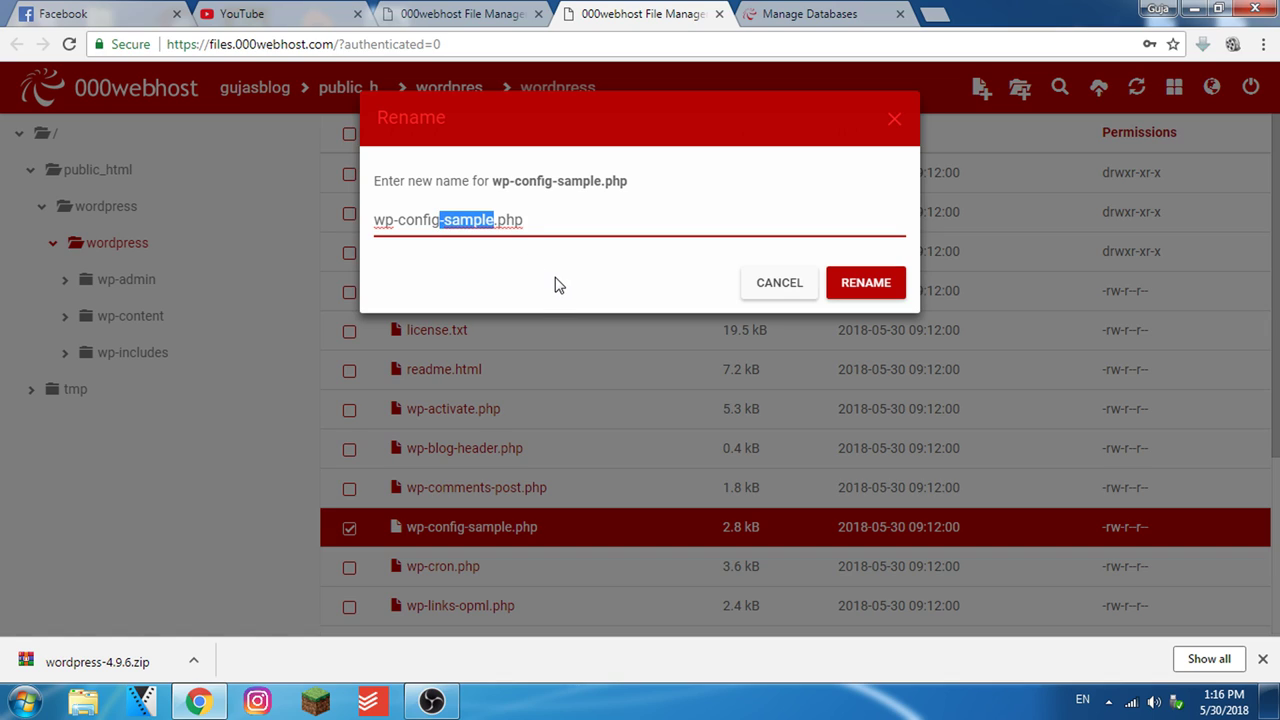
{"action": "key", "text": "BackSpace"}
{"action": "left_click", "coordinate": [866, 284]}
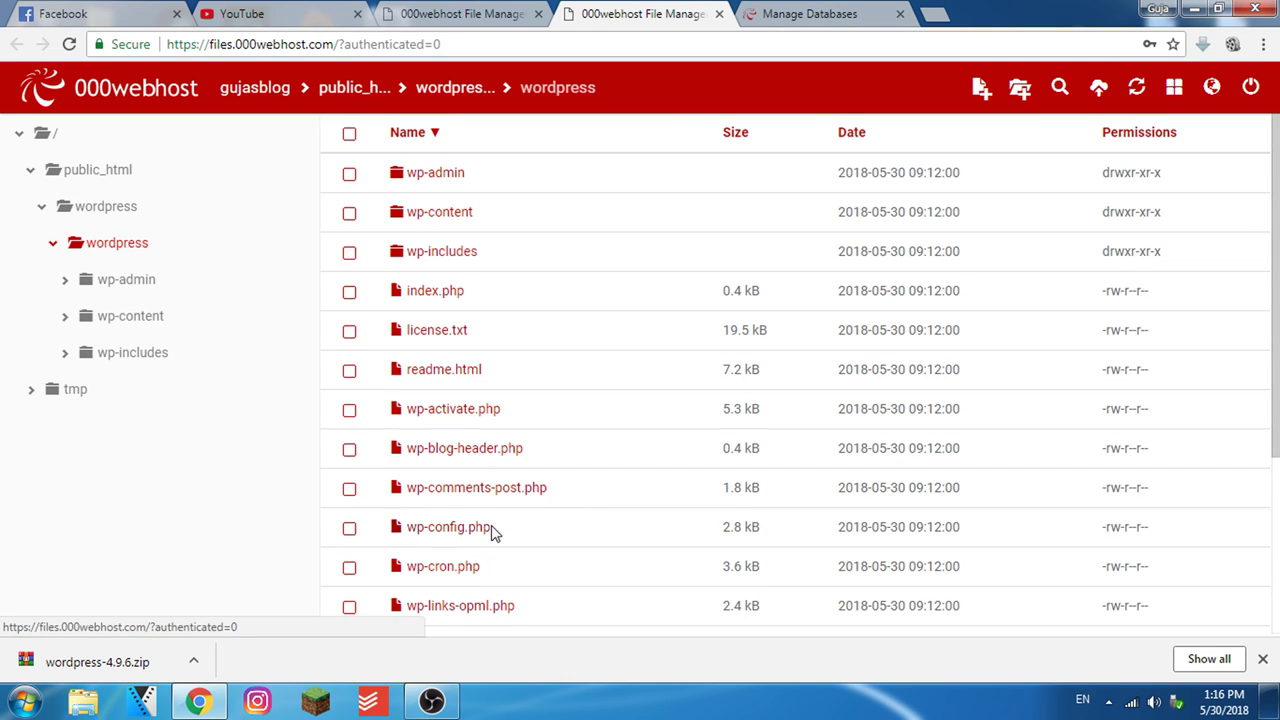
{"action": "right_click", "coordinate": [490, 538]}
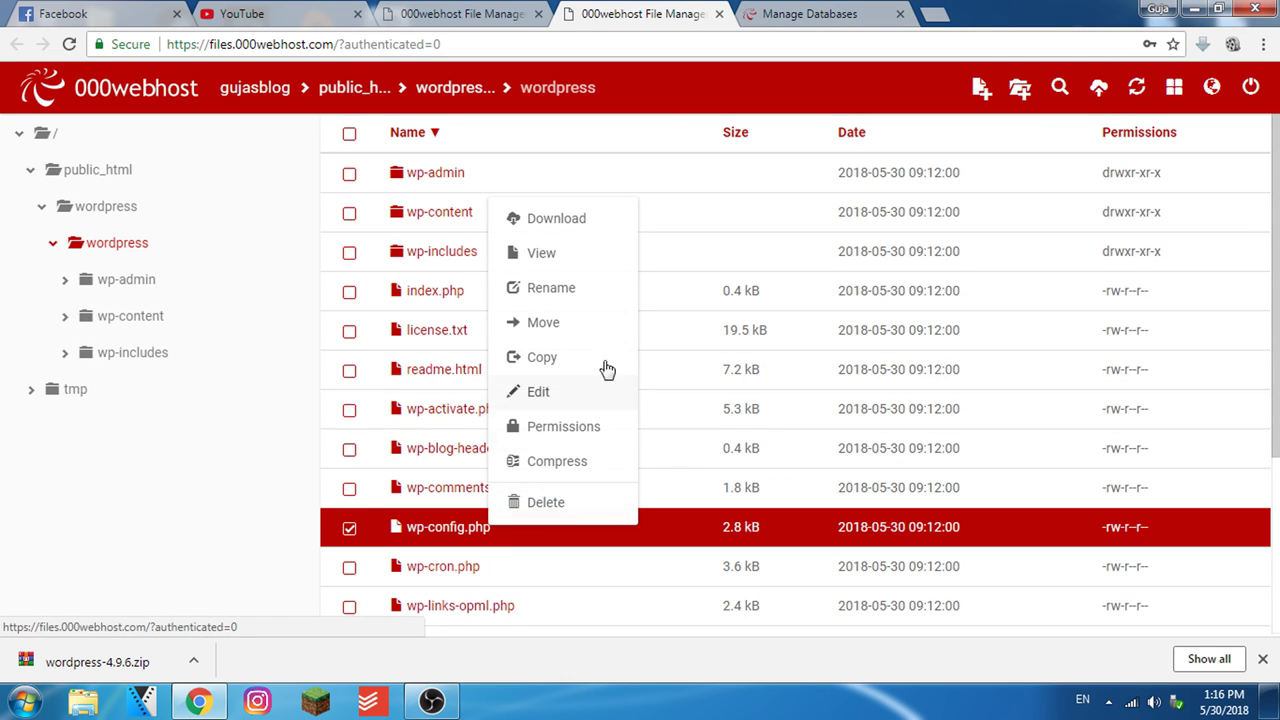
Edit wp-config.php and paste the wp_test database name into DB_NAME
{"action": "left_click", "coordinate": [540, 392]}
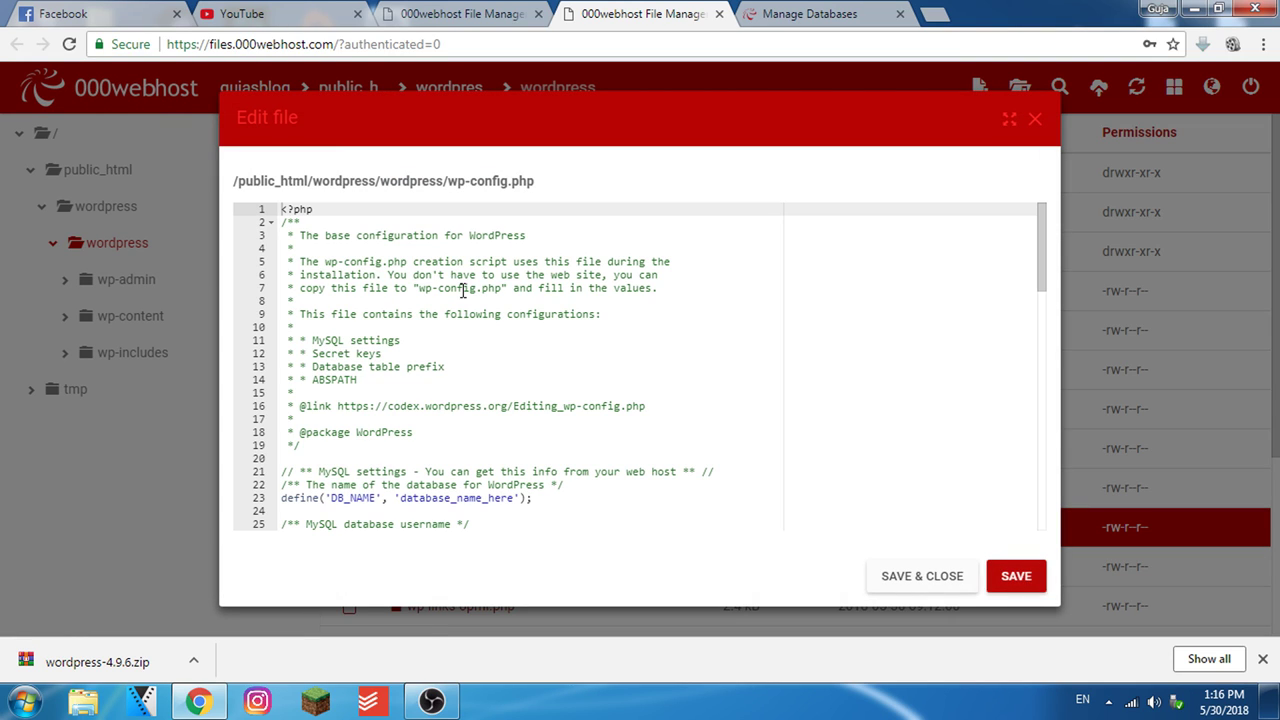
{"action": "scroll", "coordinate": [457, 304], "scroll_direction": "down", "scroll_amount": 1}
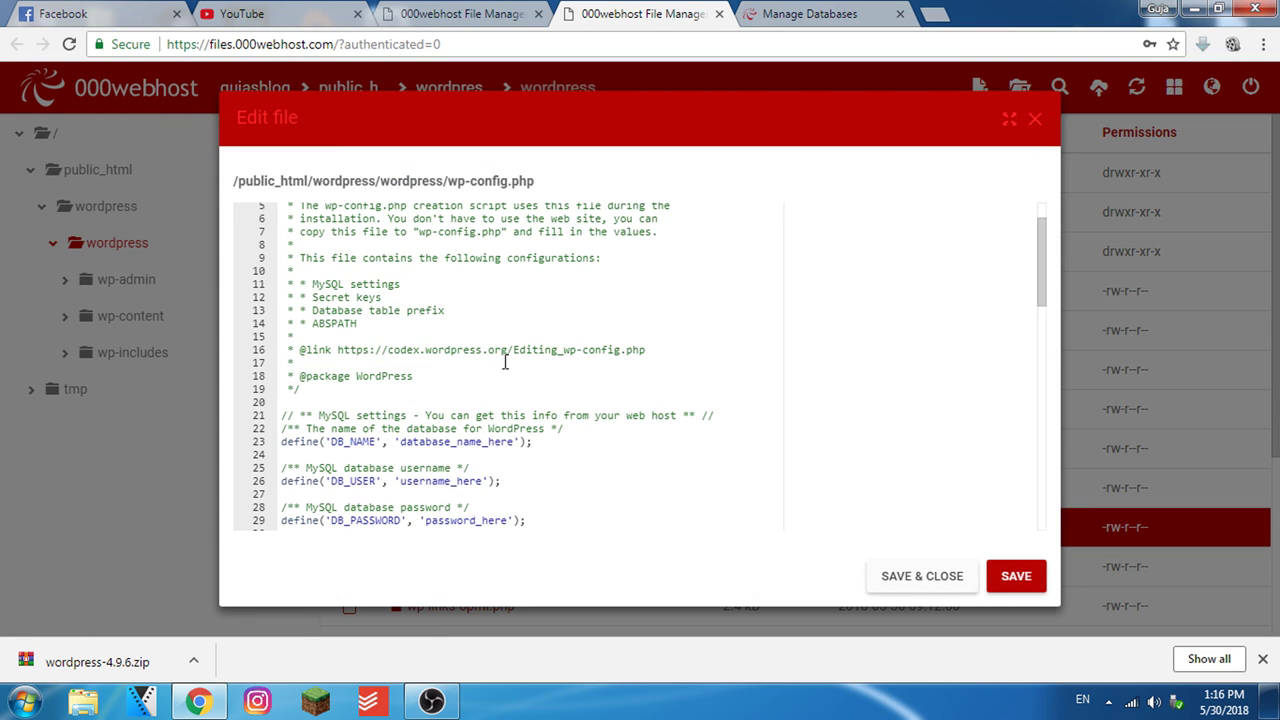
{"action": "left_click_drag", "start_coordinate": [331, 441], "coordinate": [489, 442]}
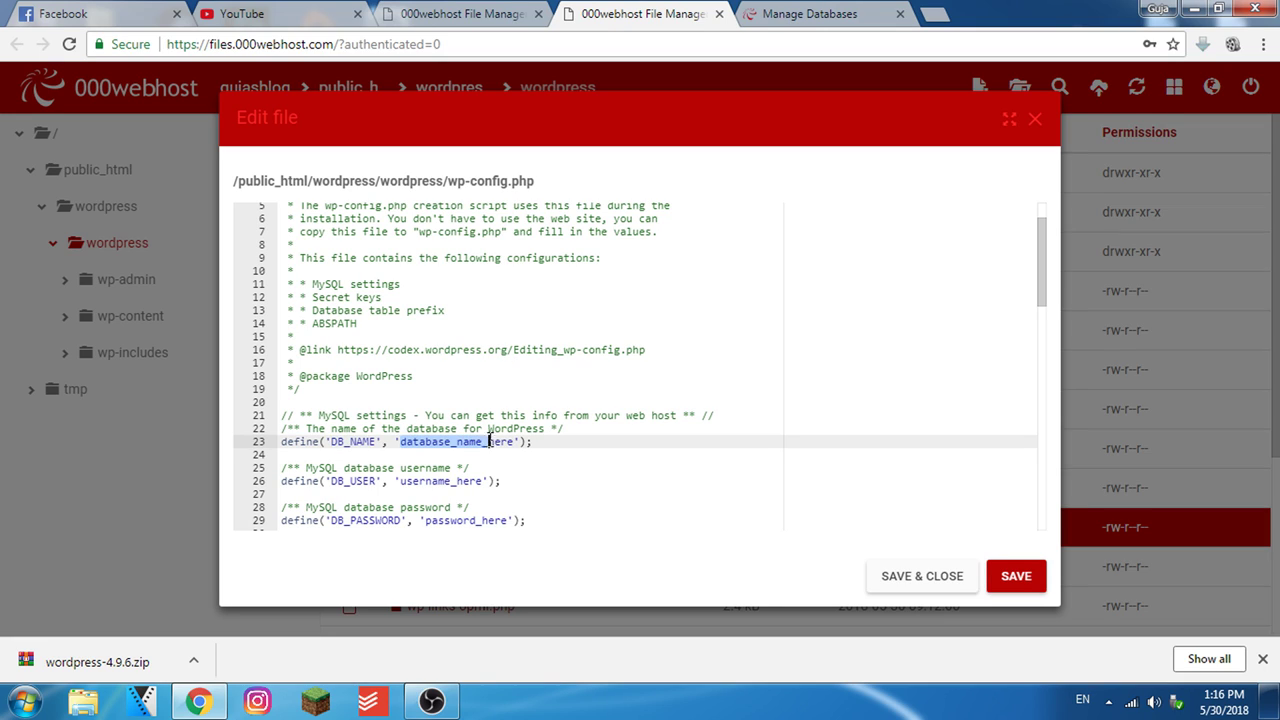
{"action": "left_click", "coordinate": [787, 12]}
{"action": "left_click_drag", "start_coordinate": [578, 402], "coordinate": [697, 413]}
{"action": "key", "text": "ctrl+c"}
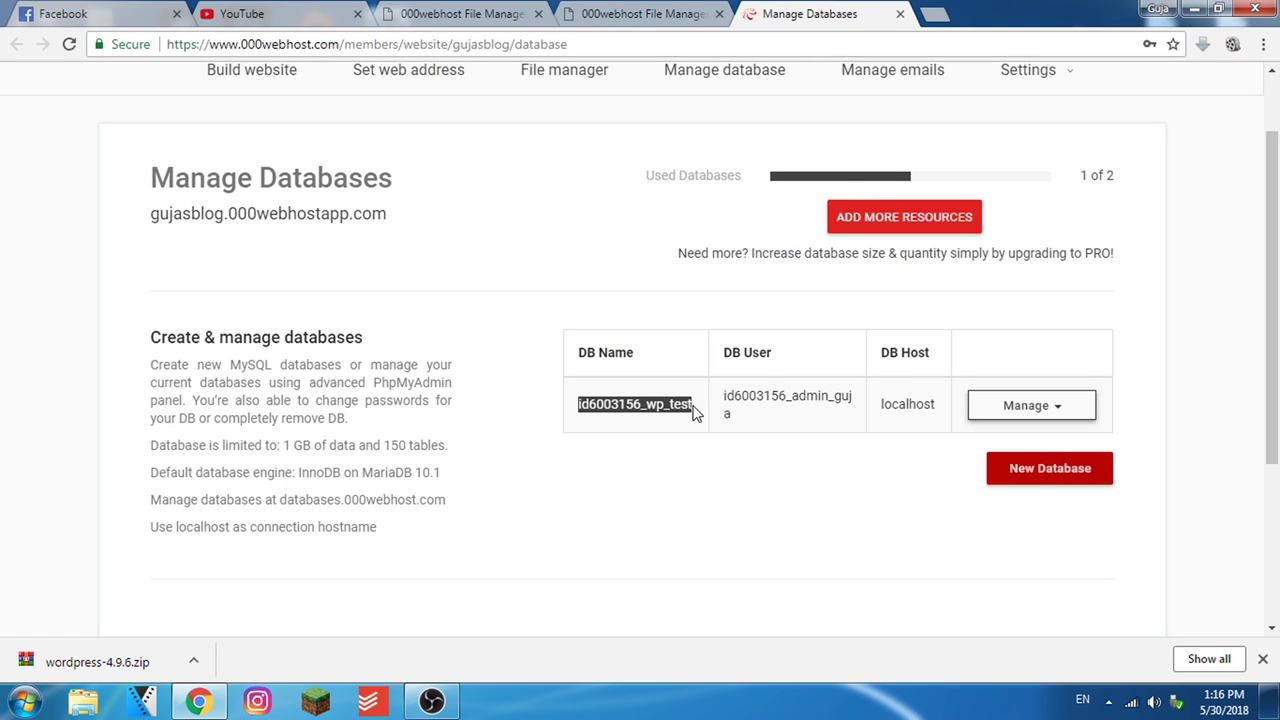
{"action": "left_click", "coordinate": [645, 13]}
{"action": "key", "text": "ctrl+v"}
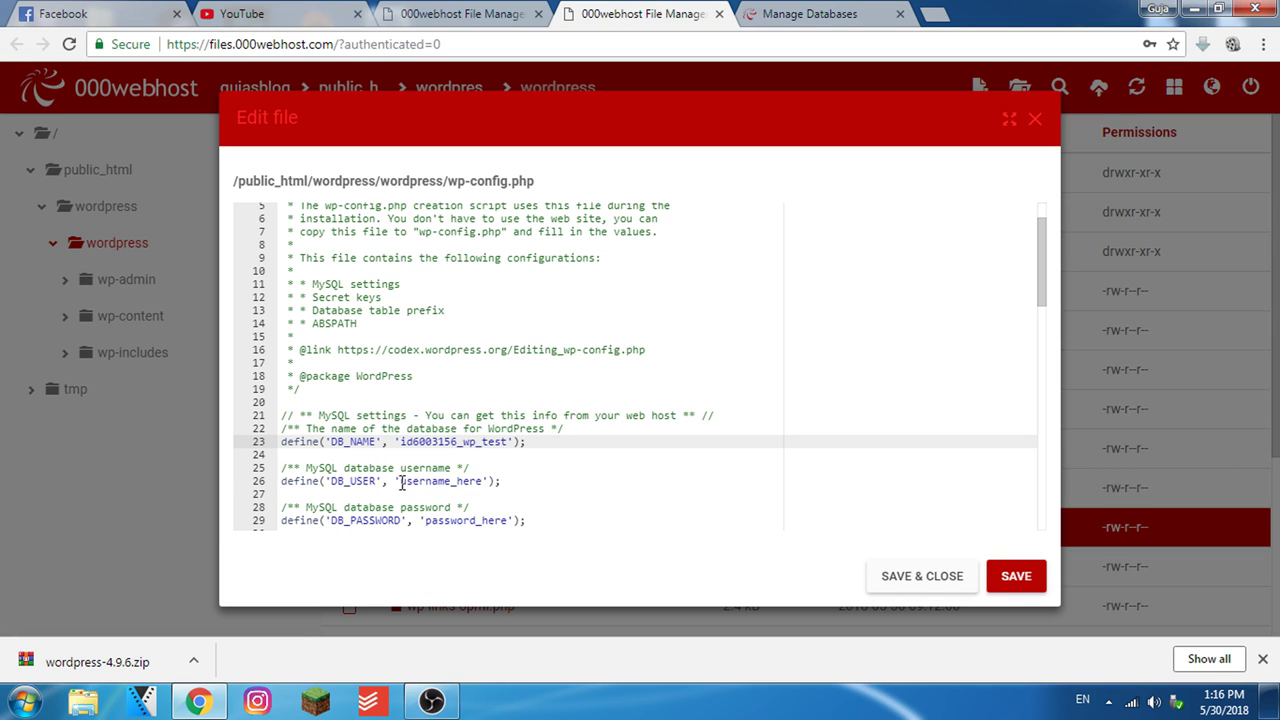
Copy the database user from Manage Databases into DB_USER
{"action": "left_click_drag", "start_coordinate": [401, 483], "coordinate": [479, 482]}
{"action": "left_click", "coordinate": [473, 487]}
{"action": "left_click_drag", "start_coordinate": [401, 482], "coordinate": [484, 482]}
{"action": "left_click", "coordinate": [476, 468]}
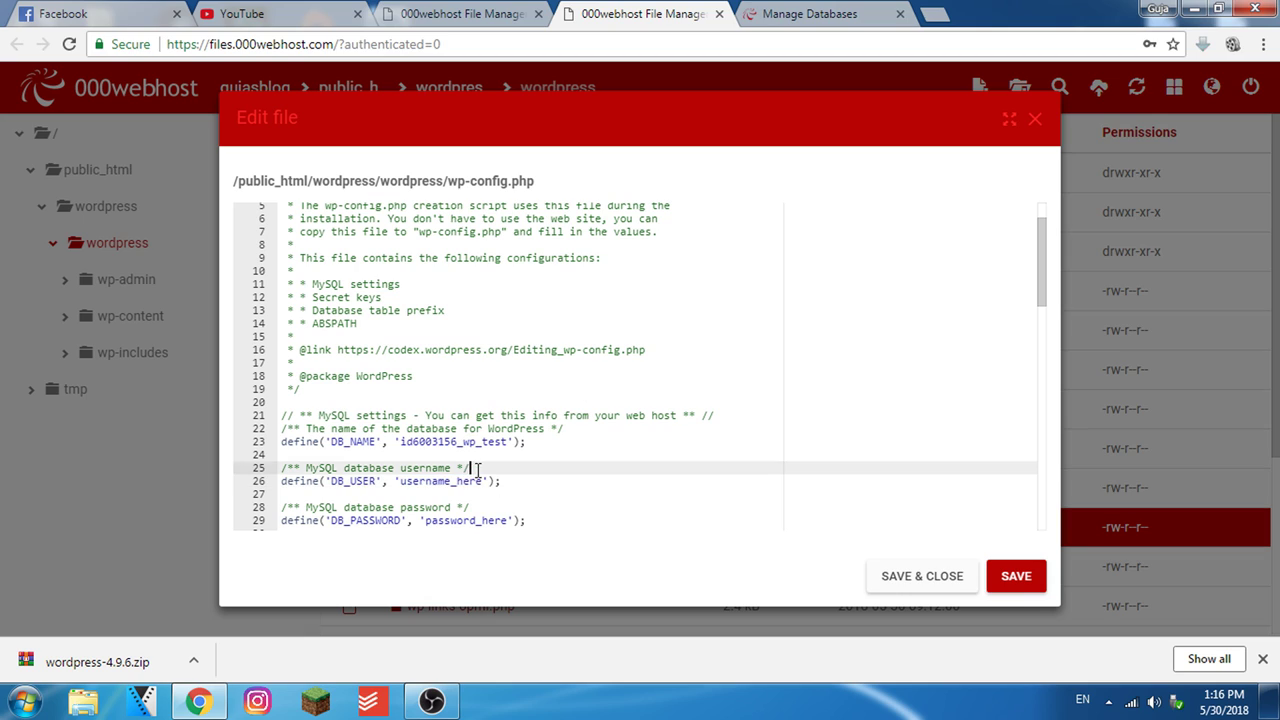
{"action": "left_click_drag", "start_coordinate": [402, 482], "coordinate": [474, 483]}
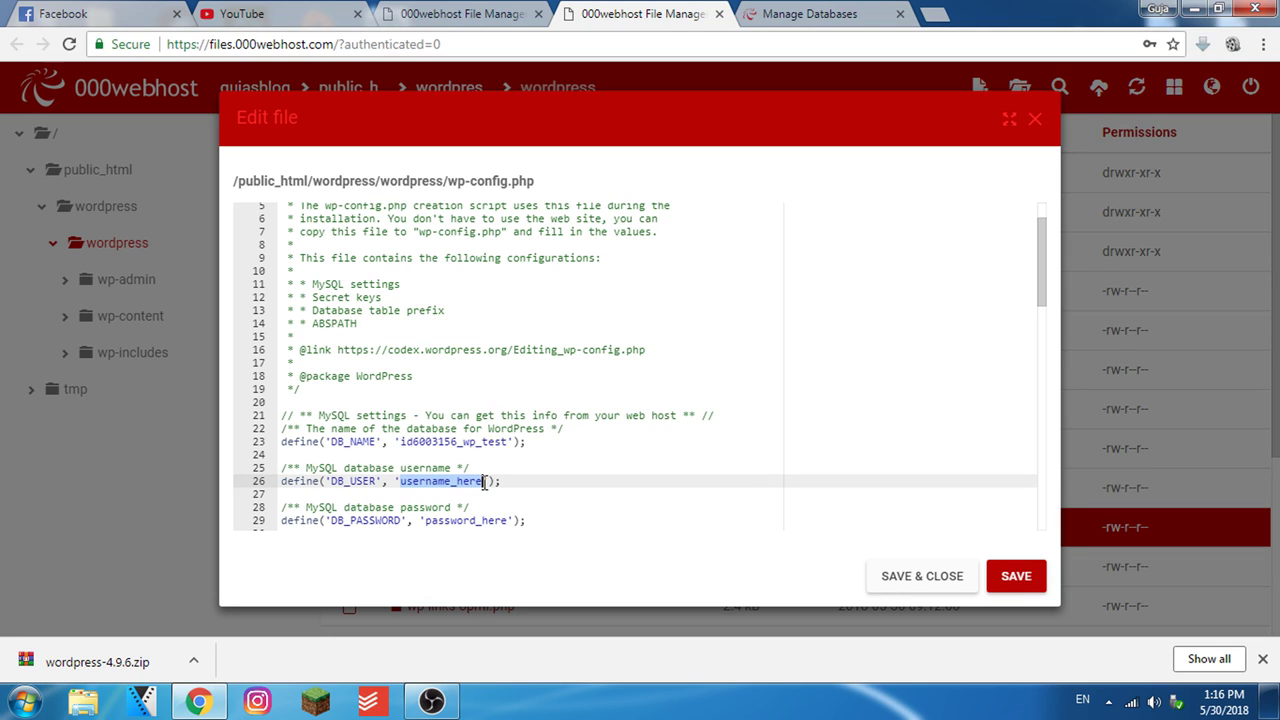
{"action": "left_click", "coordinate": [795, 8]}
{"action": "left_click_drag", "start_coordinate": [724, 395], "coordinate": [828, 441]}
{"action": "key", "text": "ctrl+c"}
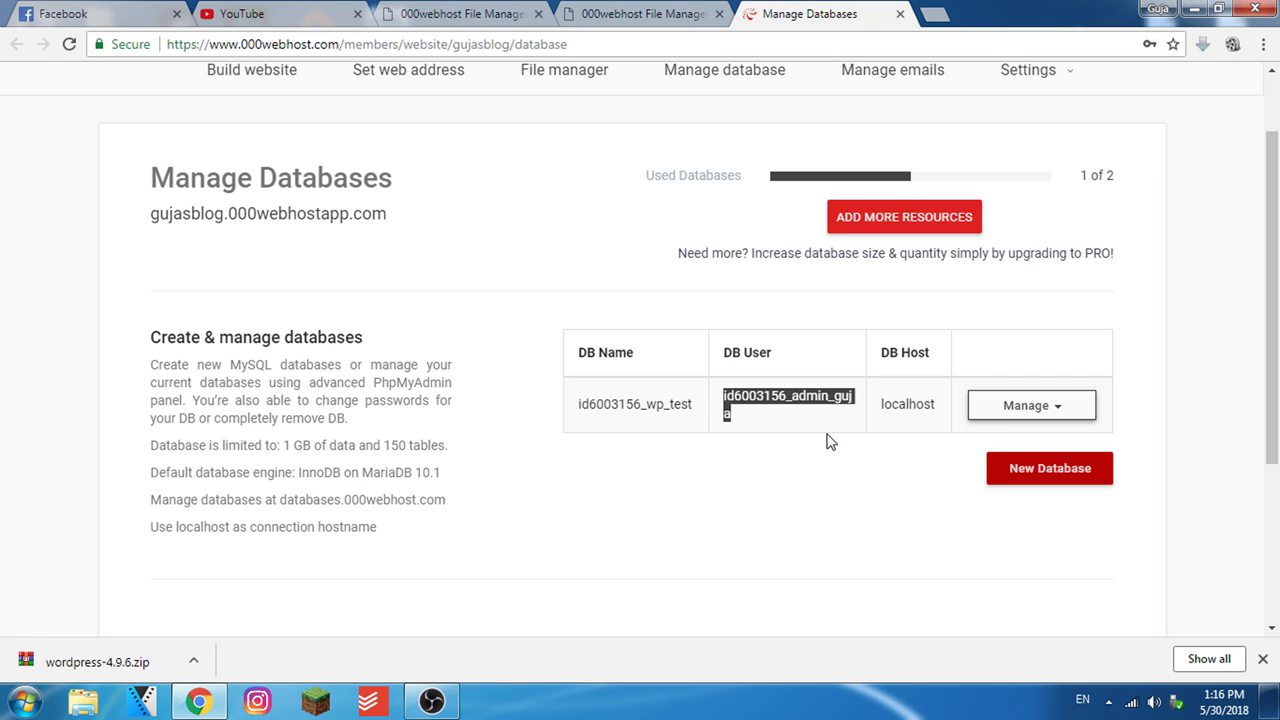
{"action": "left_click", "coordinate": [637, 8]}
{"action": "key", "text": "ctrl+v"}
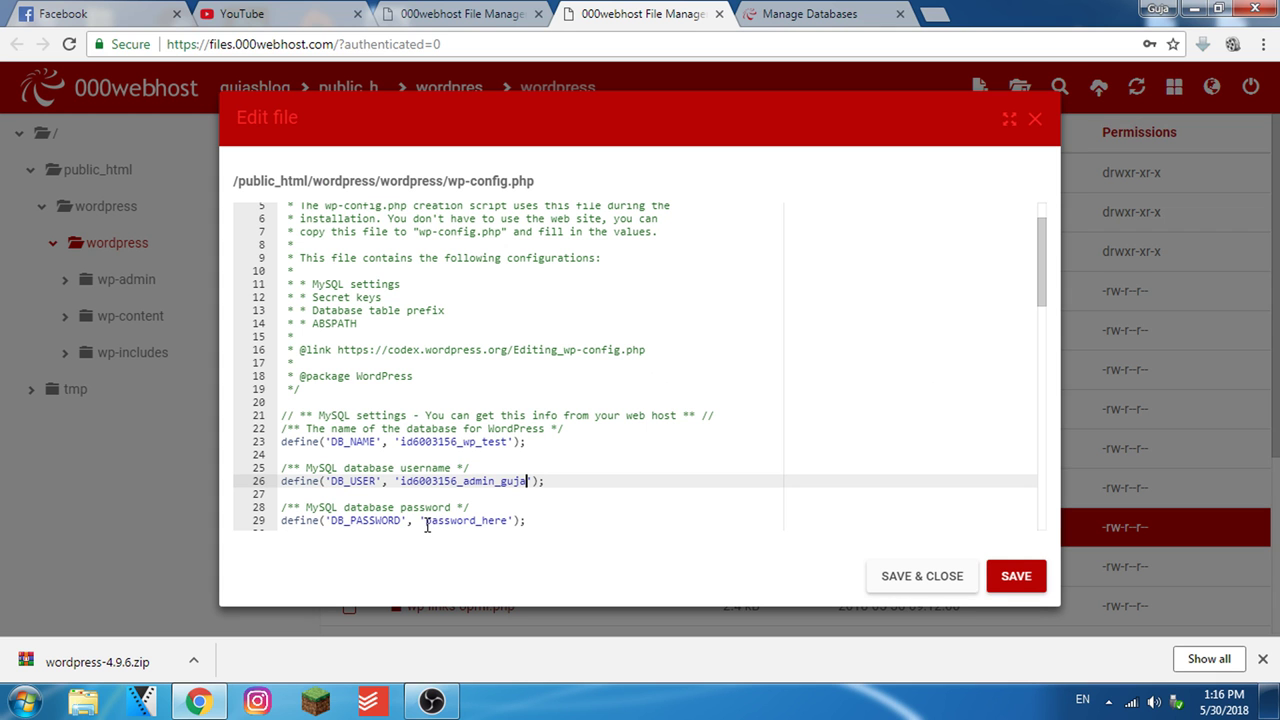
Save wp-config.php and close the editor
{"action": "left_click_drag", "start_coordinate": [427, 525], "coordinate": [501, 527]}
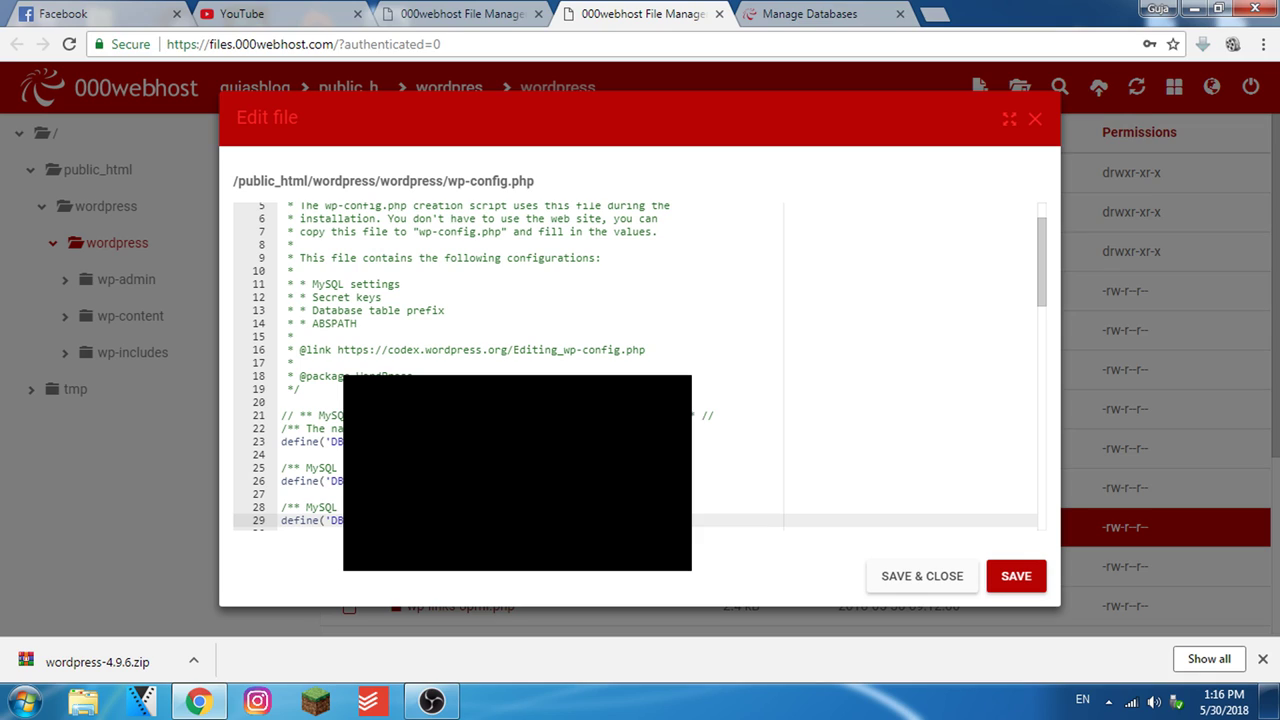
{"action": "scroll", "coordinate": [720, 300], "scroll_direction": "down", "scroll_amount": 3}
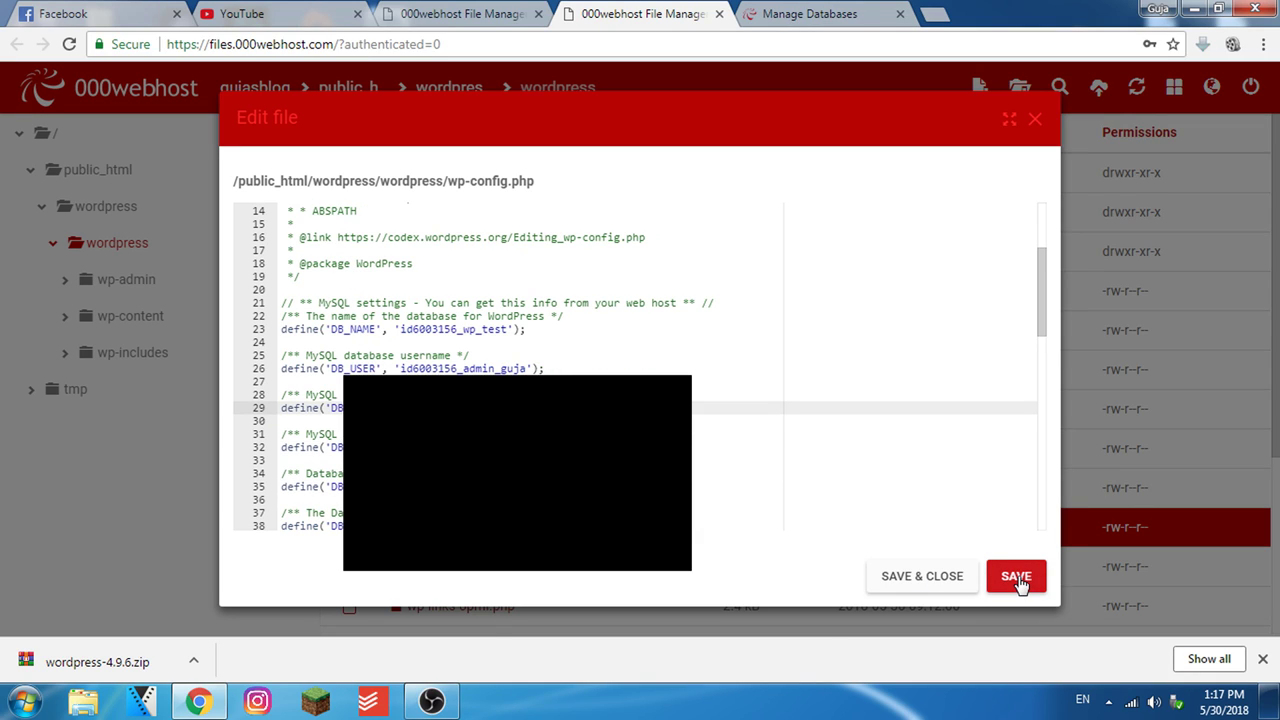
{"action": "left_click", "coordinate": [1016, 577]}
{"action": "left_click", "coordinate": [922, 577]}
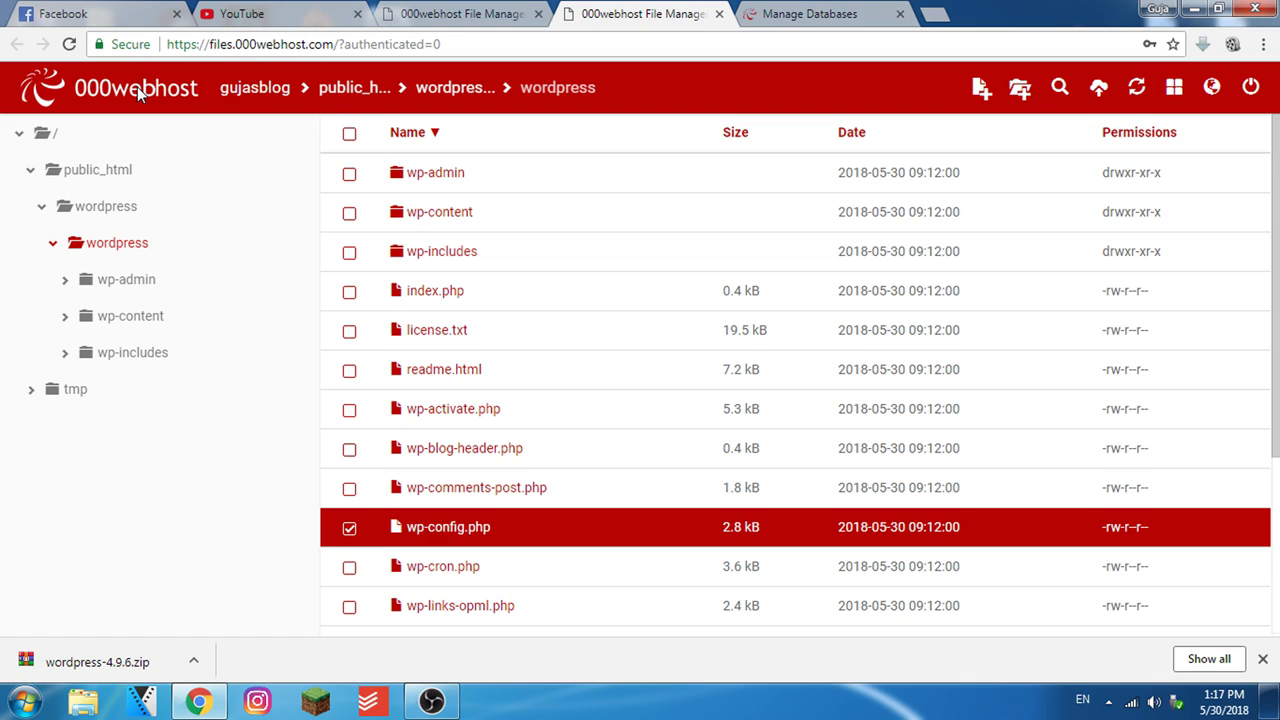
Open the live gujasblog site in a new tab and append /wordpress/ to its address
{"action": "left_click", "coordinate": [805, 12]}
{"action": "scroll", "coordinate": [423, 409], "scroll_direction": "down", "scroll_amount": 1}
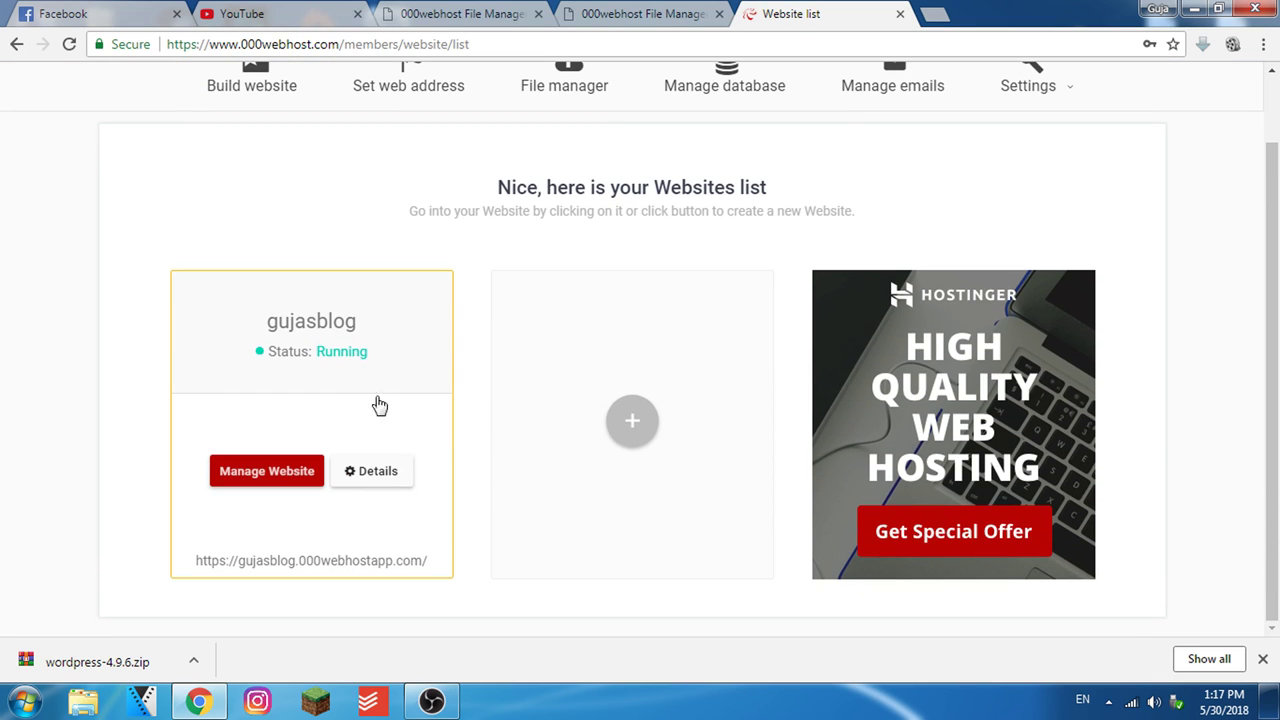
{"action": "left_click", "coordinate": [284, 563]}
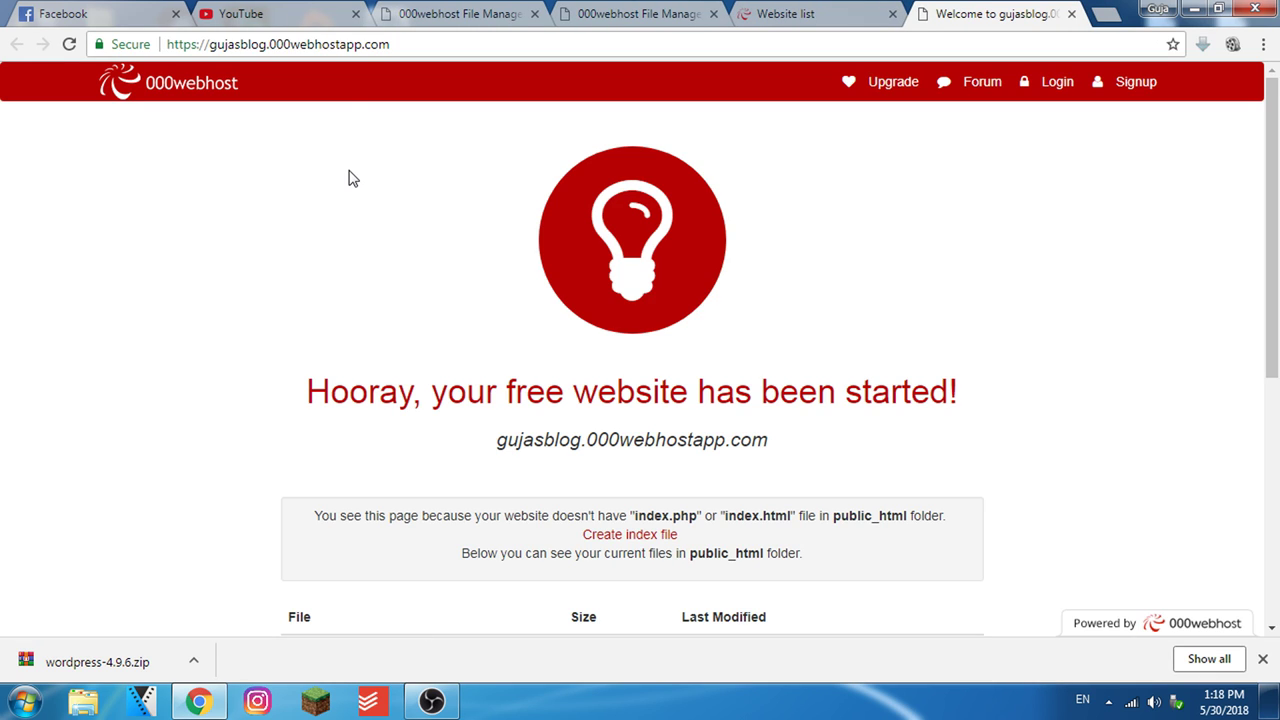
{"action": "left_click", "coordinate": [414, 46]}
{"action": "left_click", "coordinate": [421, 44]}
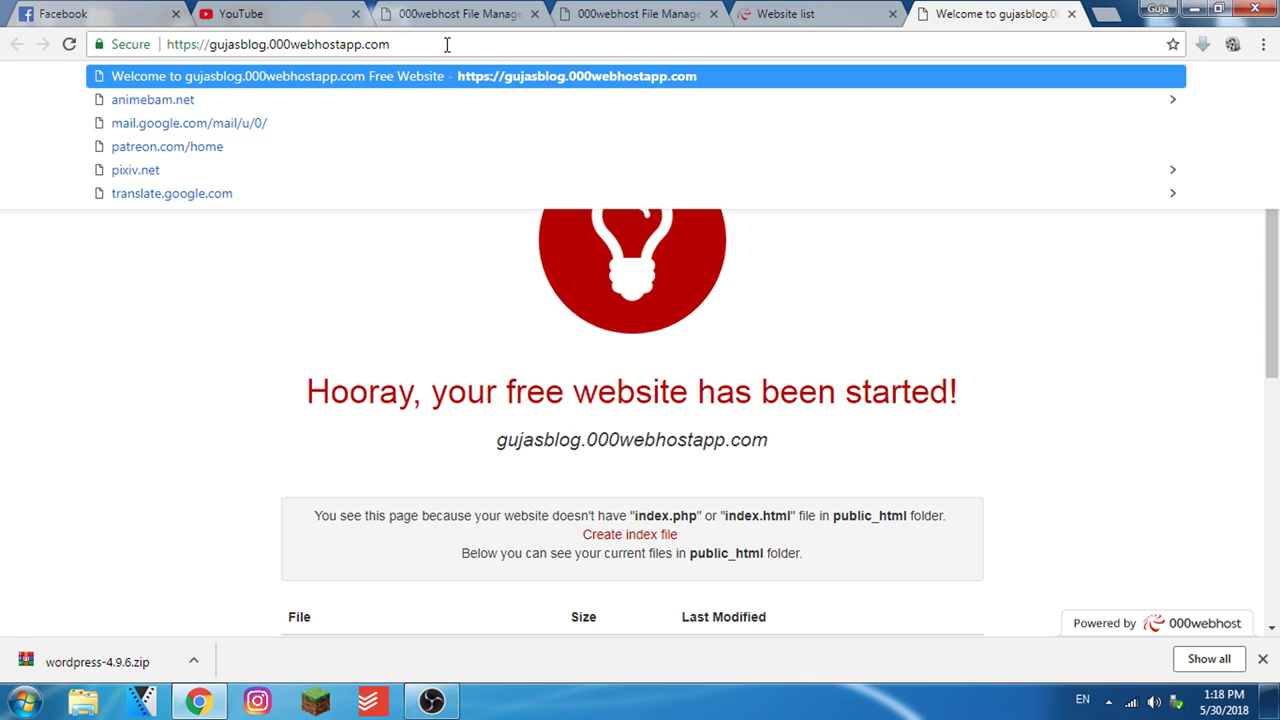
{"action": "type", "text": "/"}
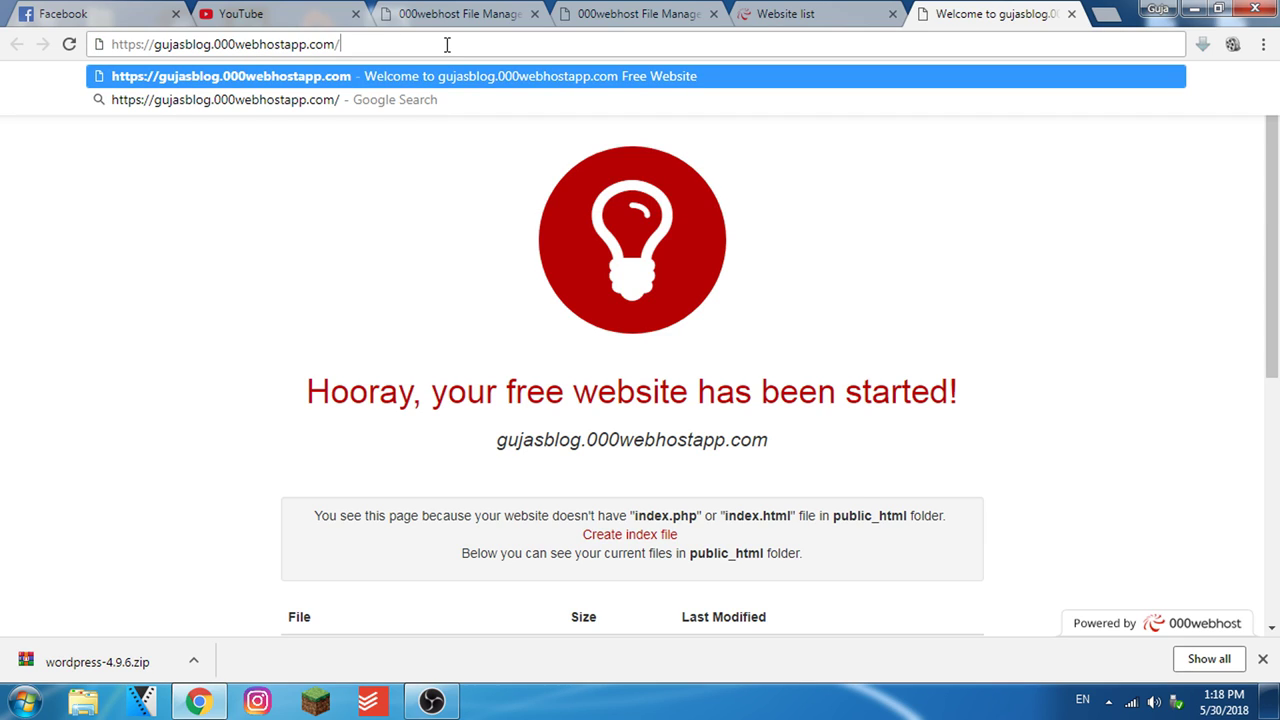
{"action": "type", "text": "wordpr"}
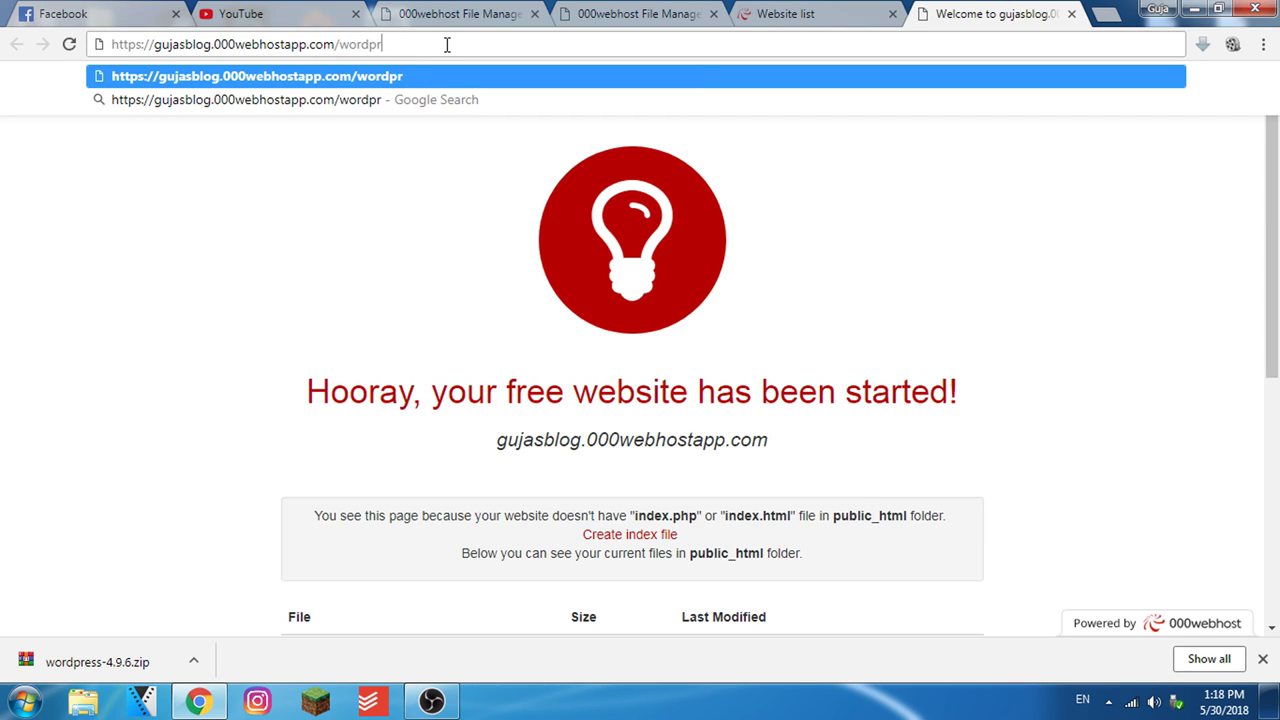
{"action": "type", "text": "ess/"}
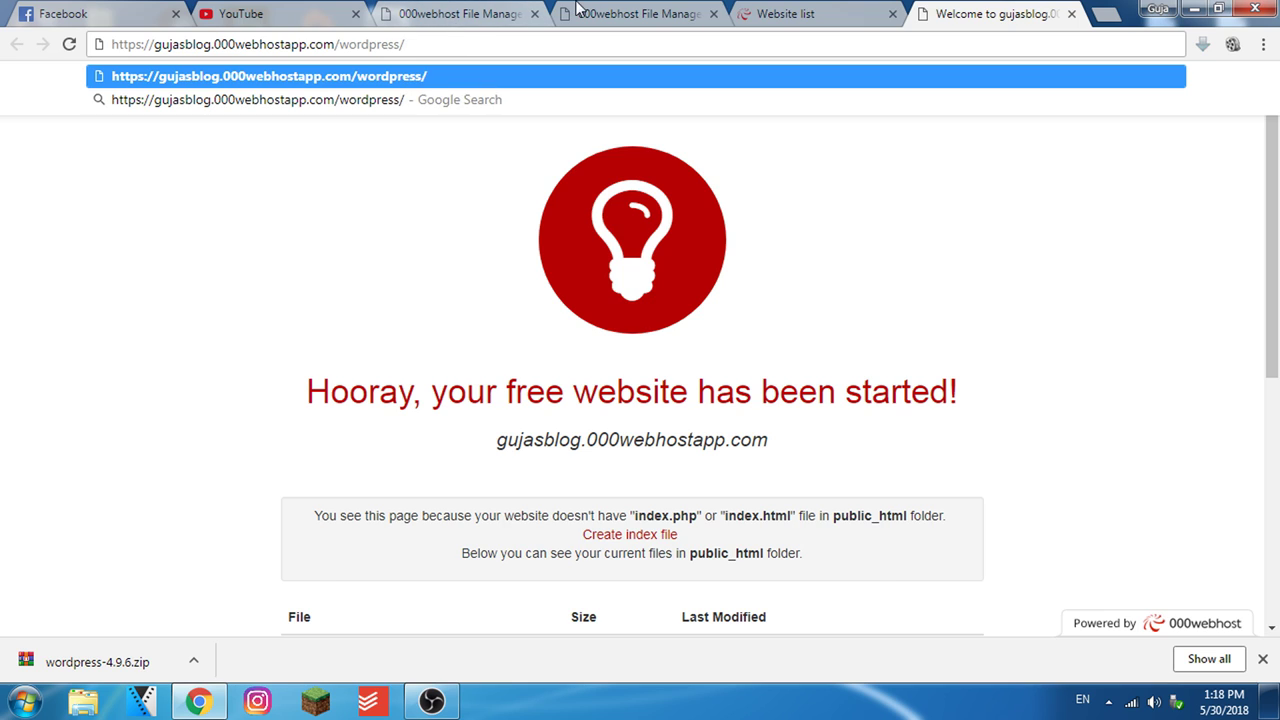
After checking the folder path in the file manager, extend the address to /wordpress/wordpress/
{"action": "left_click", "coordinate": [588, 13]}
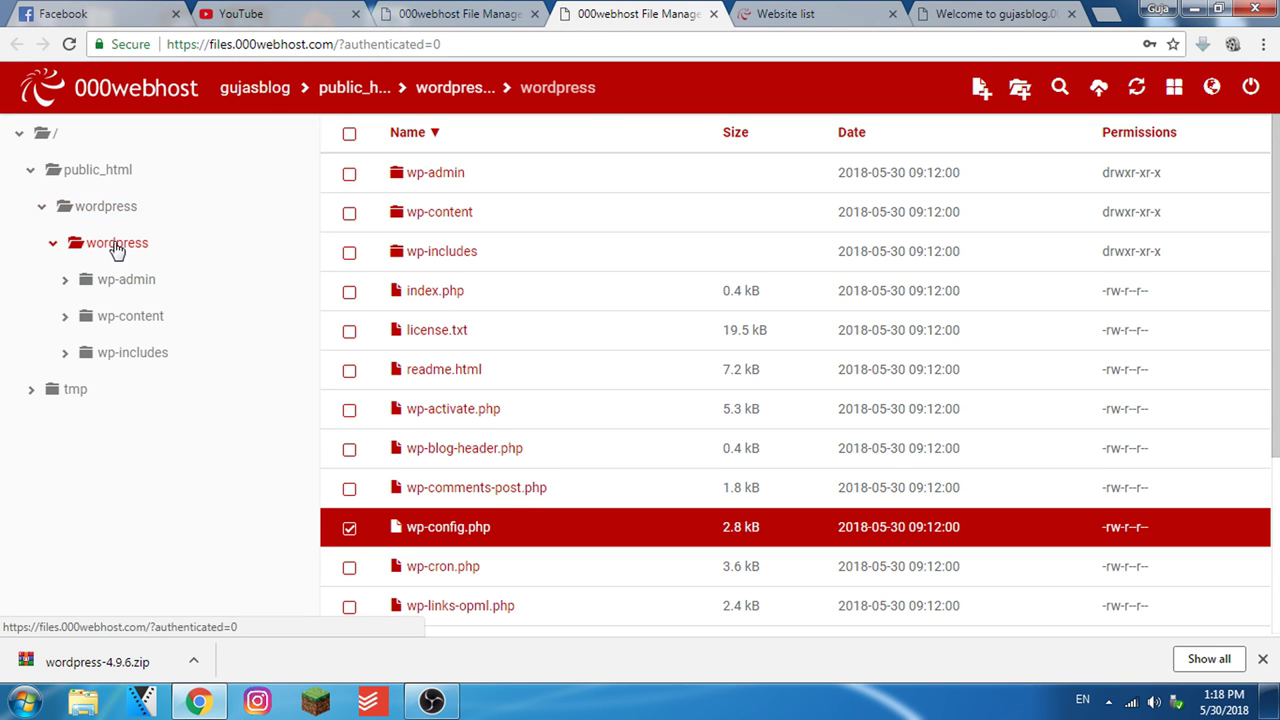
{"action": "left_click", "coordinate": [750, 20]}
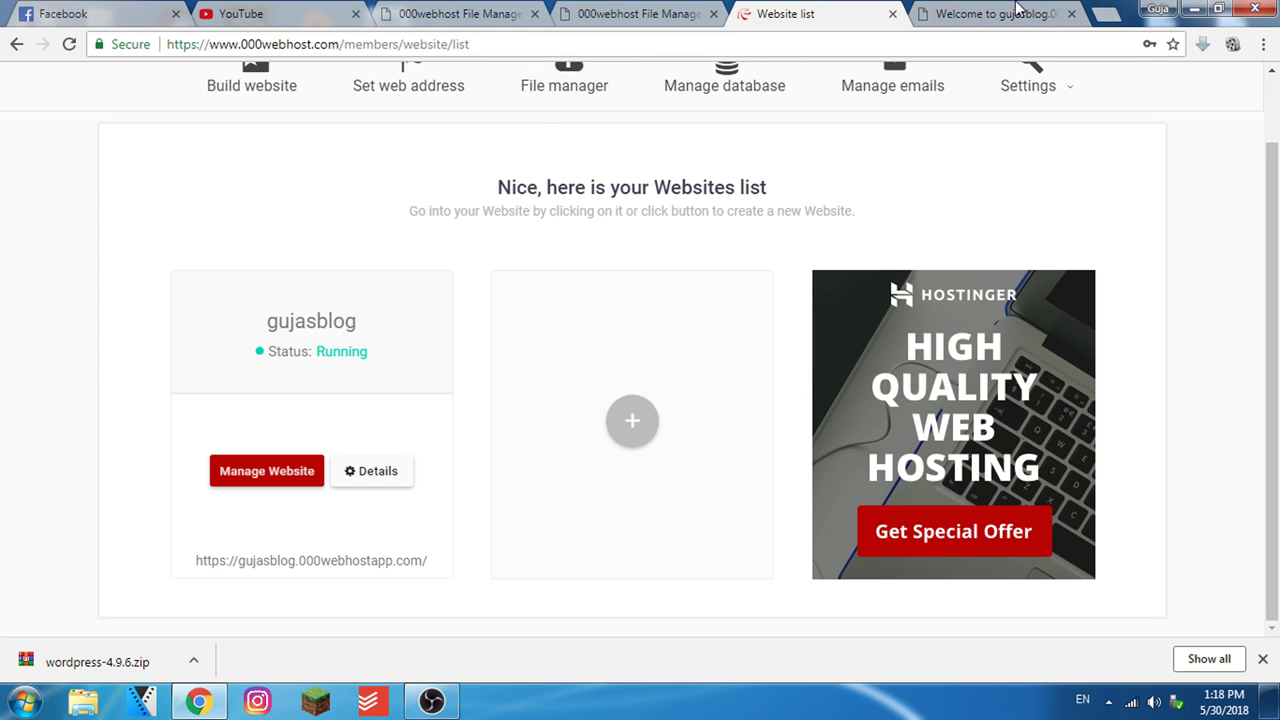
{"action": "key", "text": "ctrl+Tab"}
{"action": "left_click_drag", "start_coordinate": [341, 44], "coordinate": [399, 44]}
{"action": "key", "text": "ctrl+c"}
{"action": "left_click", "coordinate": [470, 44]}
{"action": "key", "text": "ctrl+v"}
{"action": "type", "text": "/"}
Confirm index.php is in the nested wordpress folder, then load /wordpress/wordpress/index.php
{"action": "left_click", "coordinate": [475, 12]}
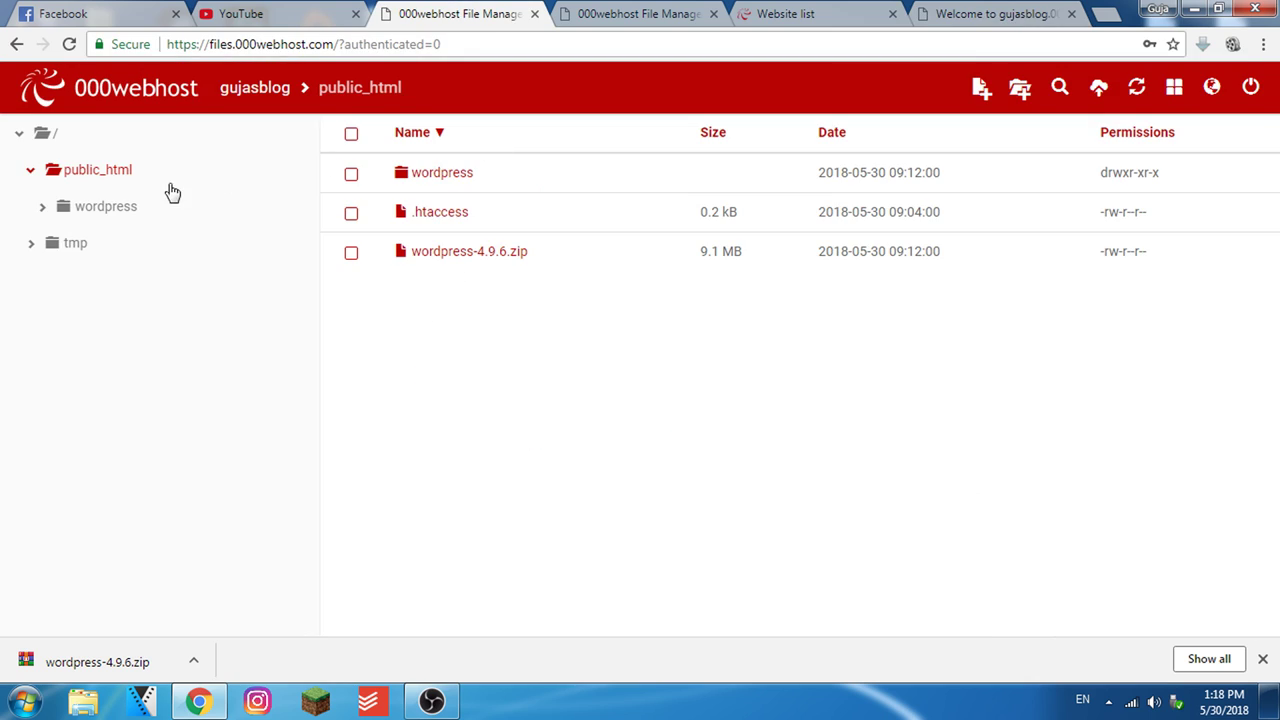
{"action": "left_click", "coordinate": [97, 212]}
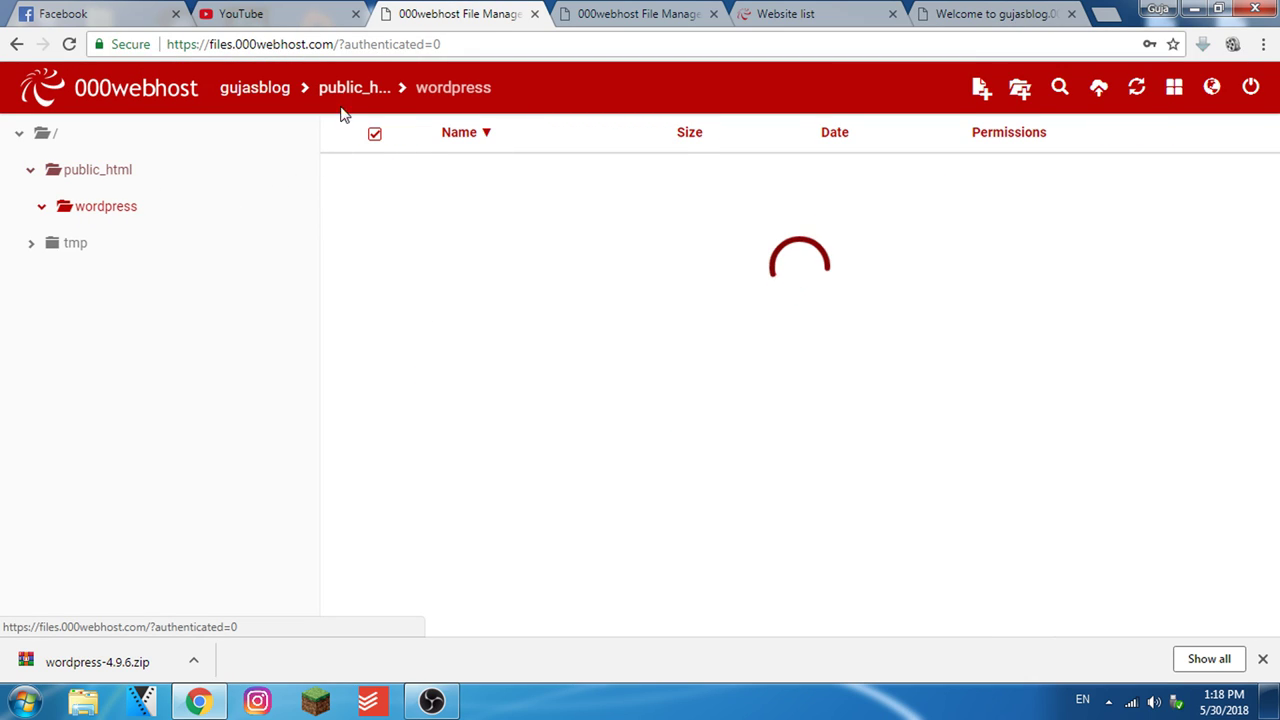
{"action": "left_click", "coordinate": [508, 300]}
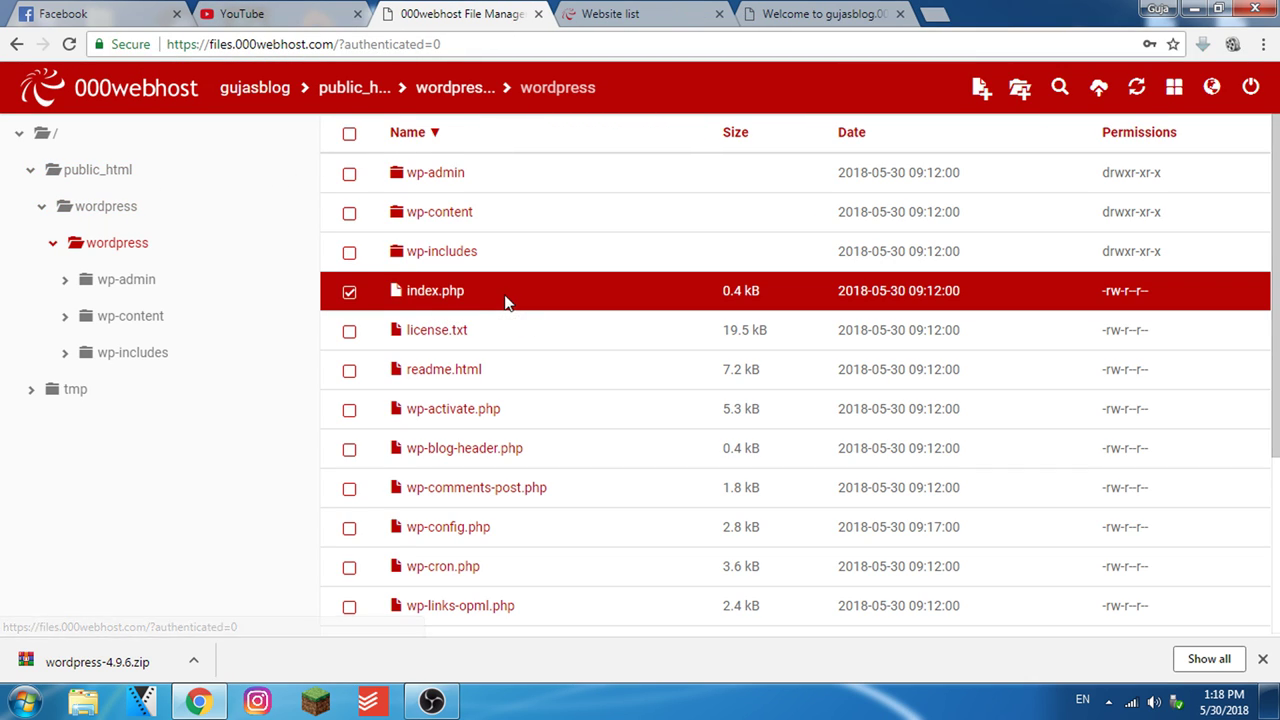
{"action": "left_click", "coordinate": [772, 10]}
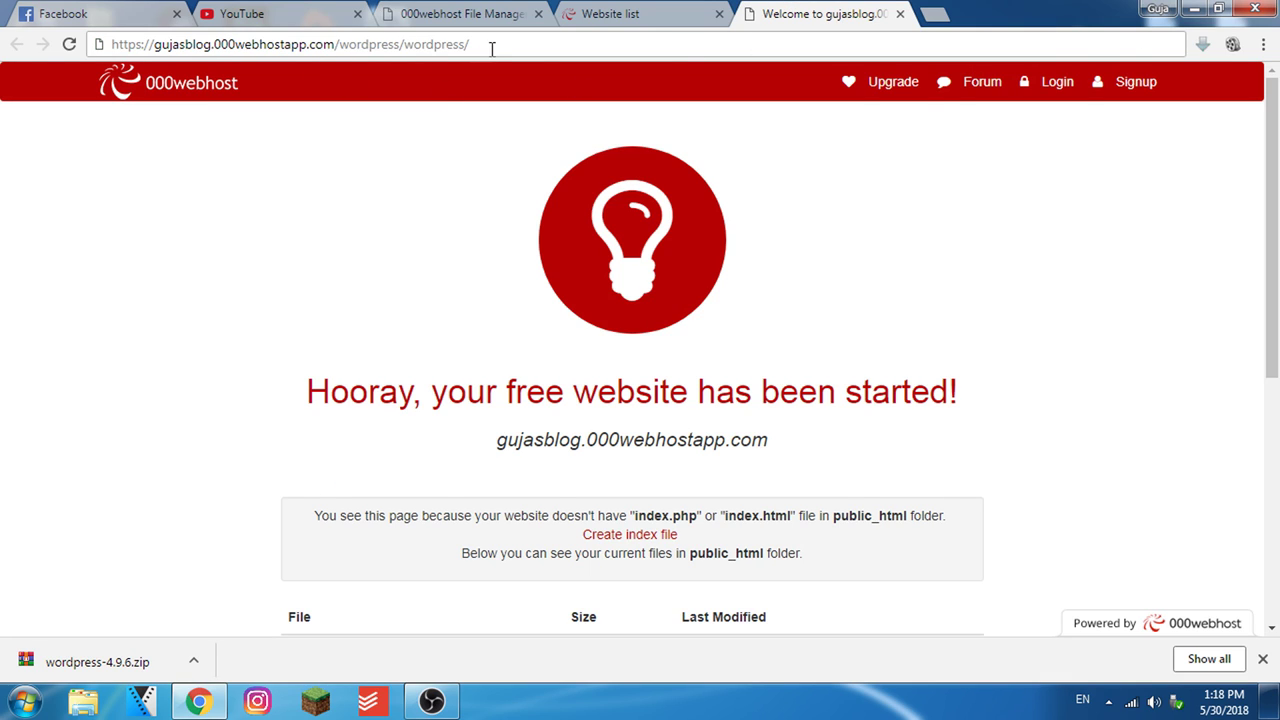
{"action": "type", "text": "index.php"}
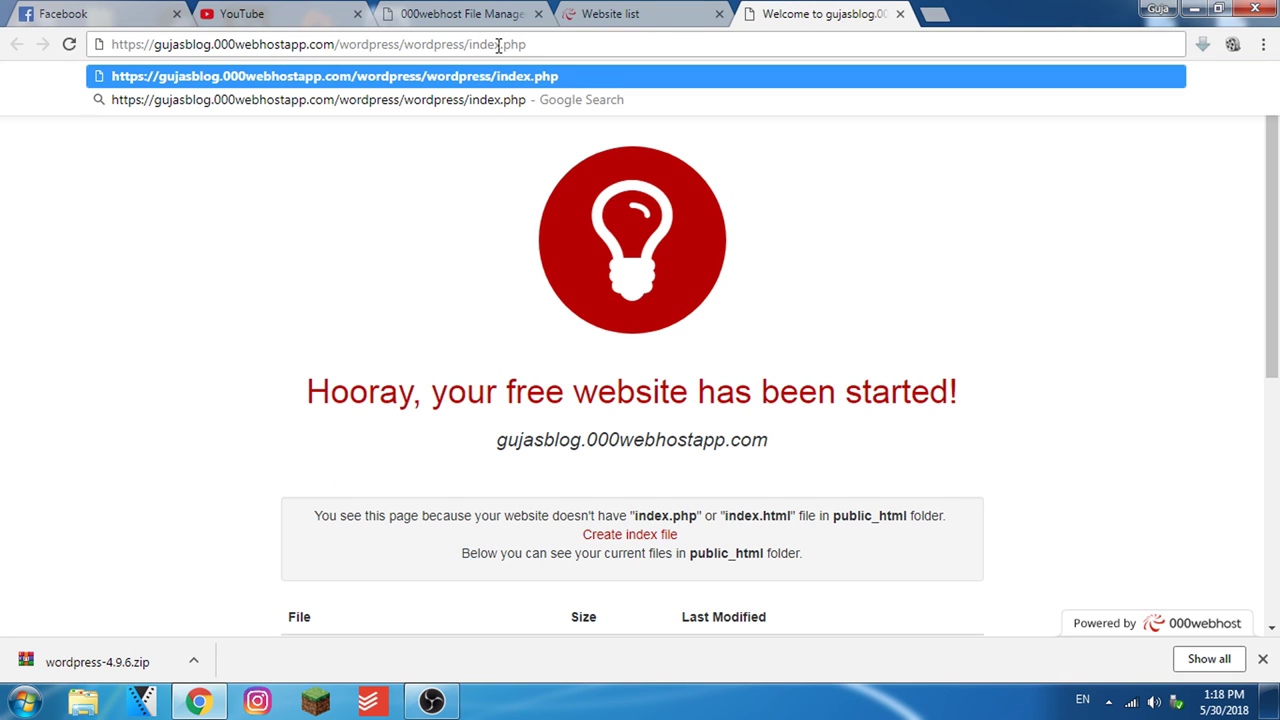
{"action": "key", "text": "Return"}
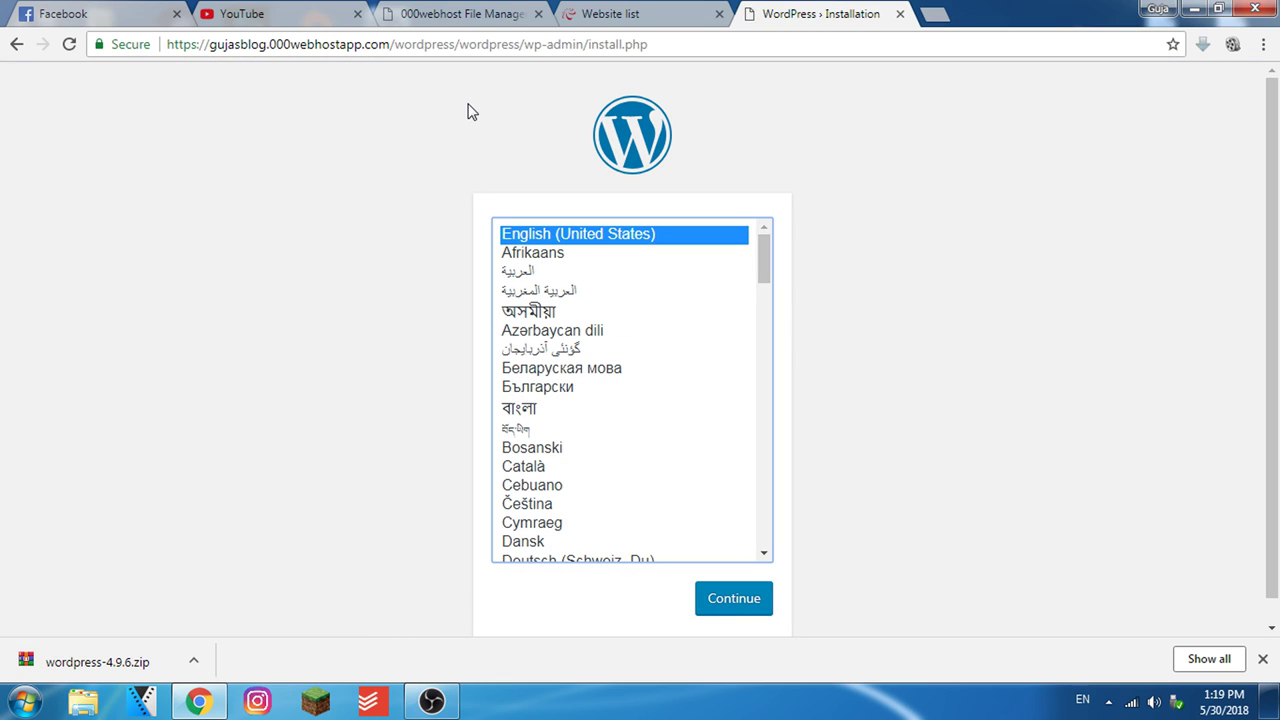
Keep English (United States) as the installation language and continue to the setup form
{"action": "left_click_drag", "start_coordinate": [761, 272], "coordinate": [766, 250]}
{"action": "left_click", "coordinate": [729, 598]}
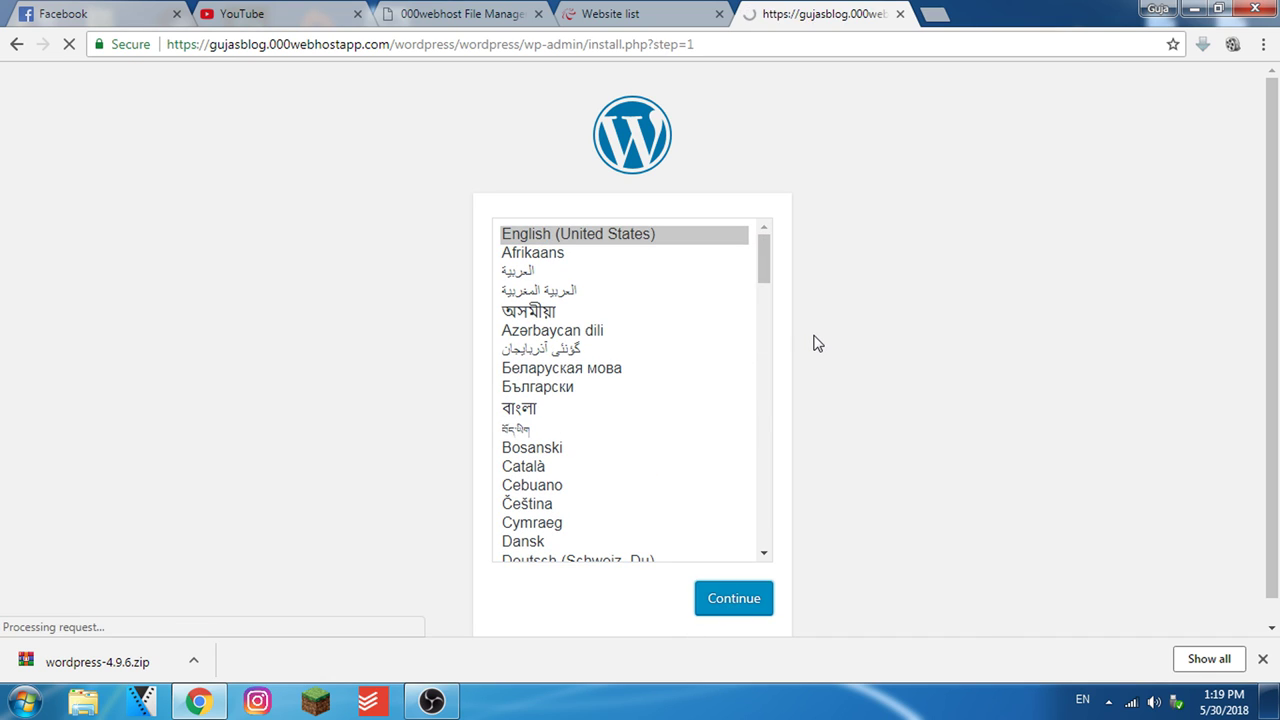
{"action": "scroll", "coordinate": [662, 385], "scroll_direction": "down", "scroll_amount": 1}
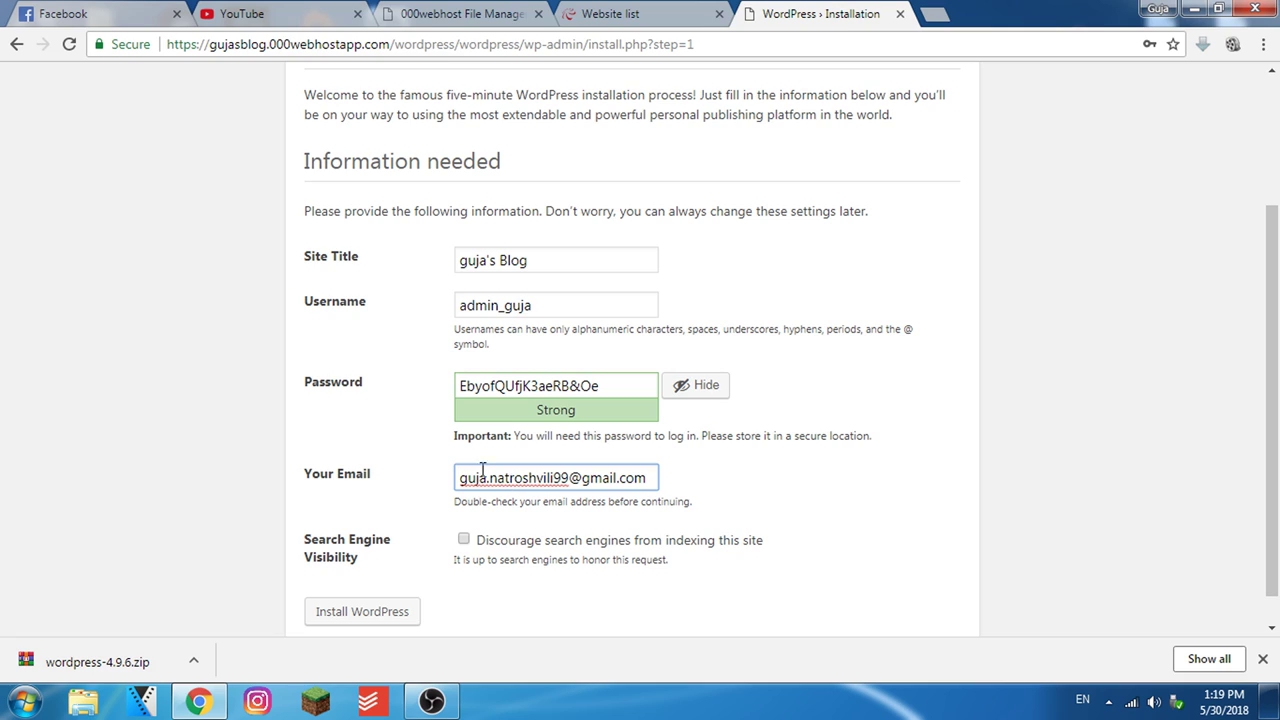
Enter the blog title, copy the admin username and generated password, and install WordPress
{"action": "left_click_drag", "start_coordinate": [548, 305], "coordinate": [390, 311]}
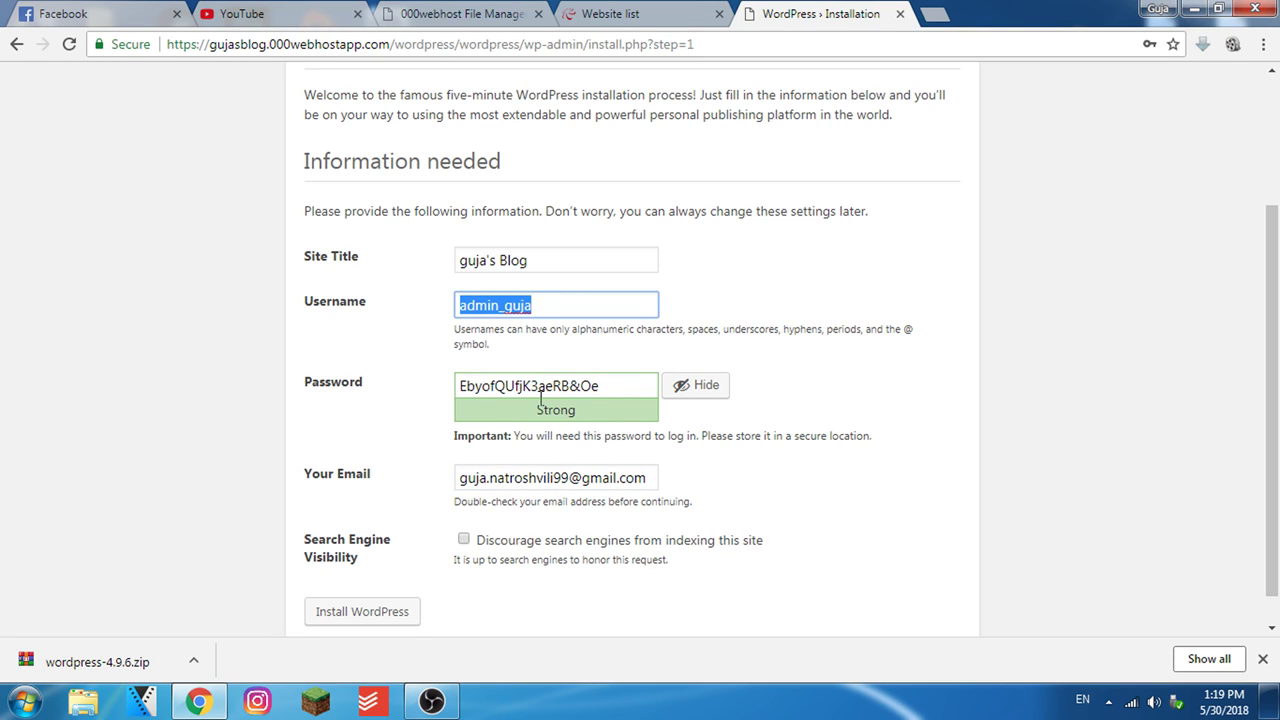
{"action": "left_click_drag", "start_coordinate": [597, 385], "coordinate": [427, 392]}
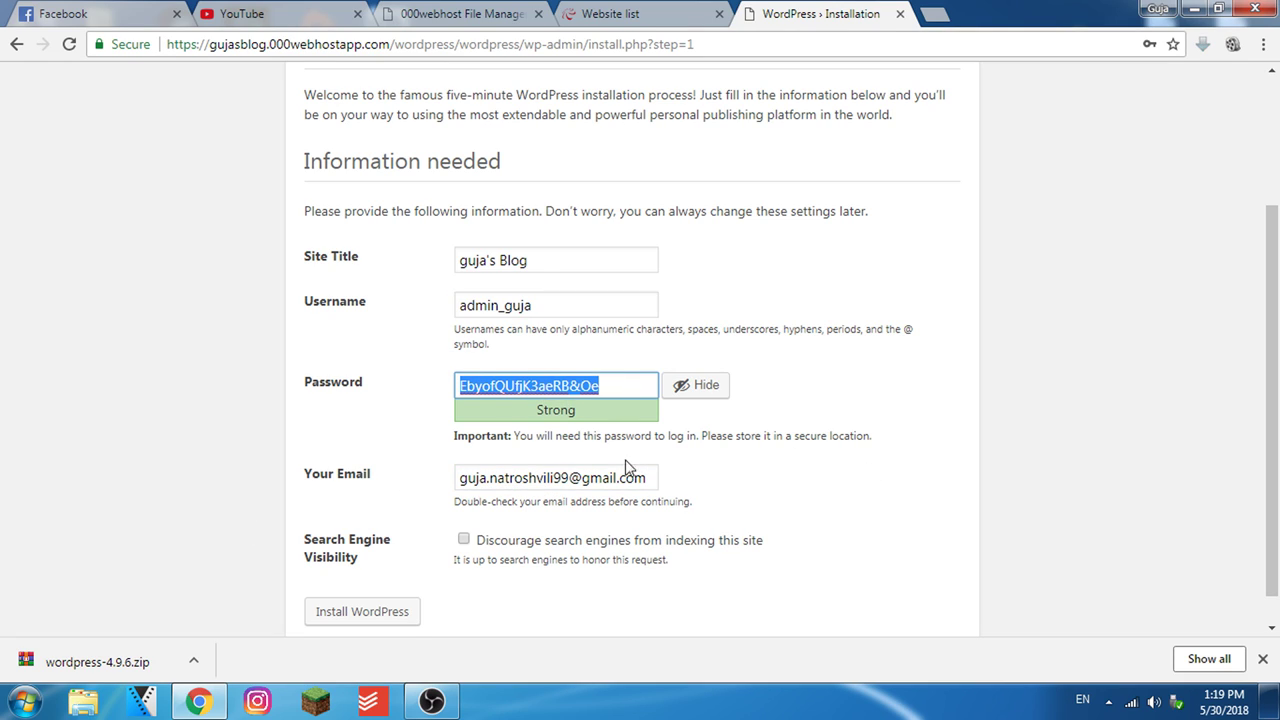
{"action": "left_click_drag", "start_coordinate": [636, 481], "coordinate": [331, 491]}
{"action": "scroll", "coordinate": [775, 533], "scroll_direction": "down", "scroll_amount": 1}
{"action": "left_click", "coordinate": [857, 512]}
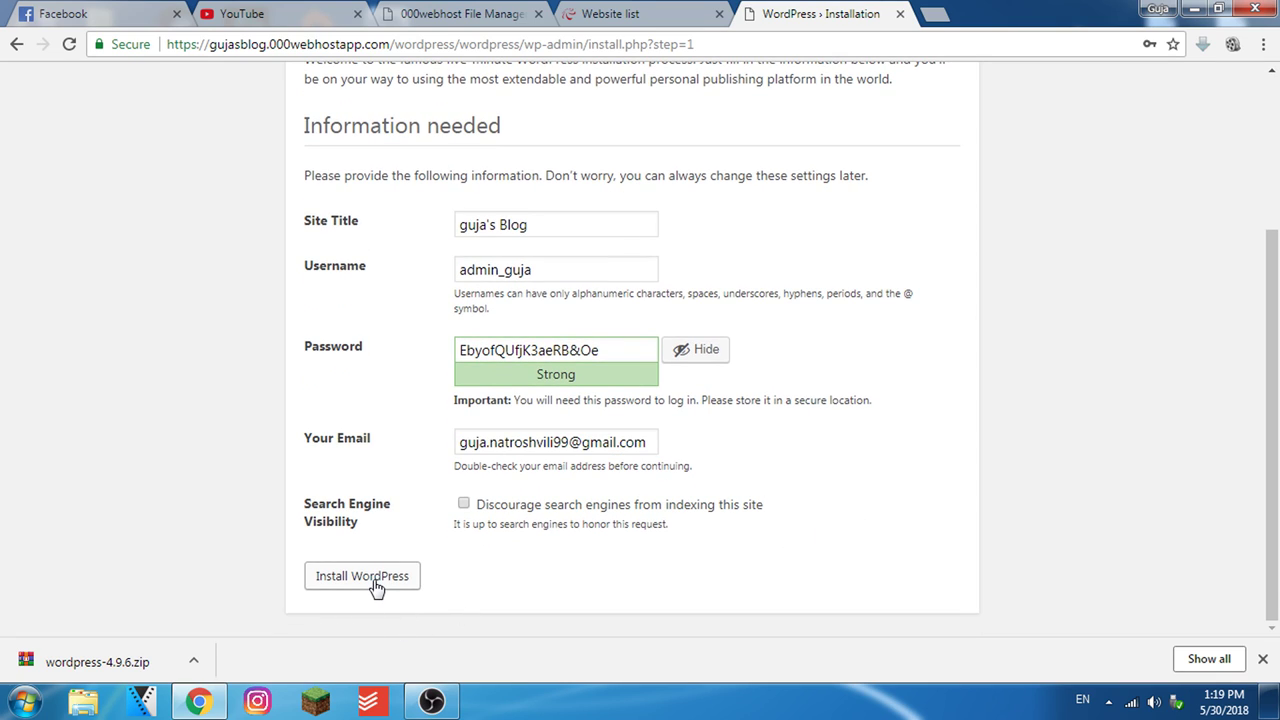
{"action": "left_click", "coordinate": [377, 588]}
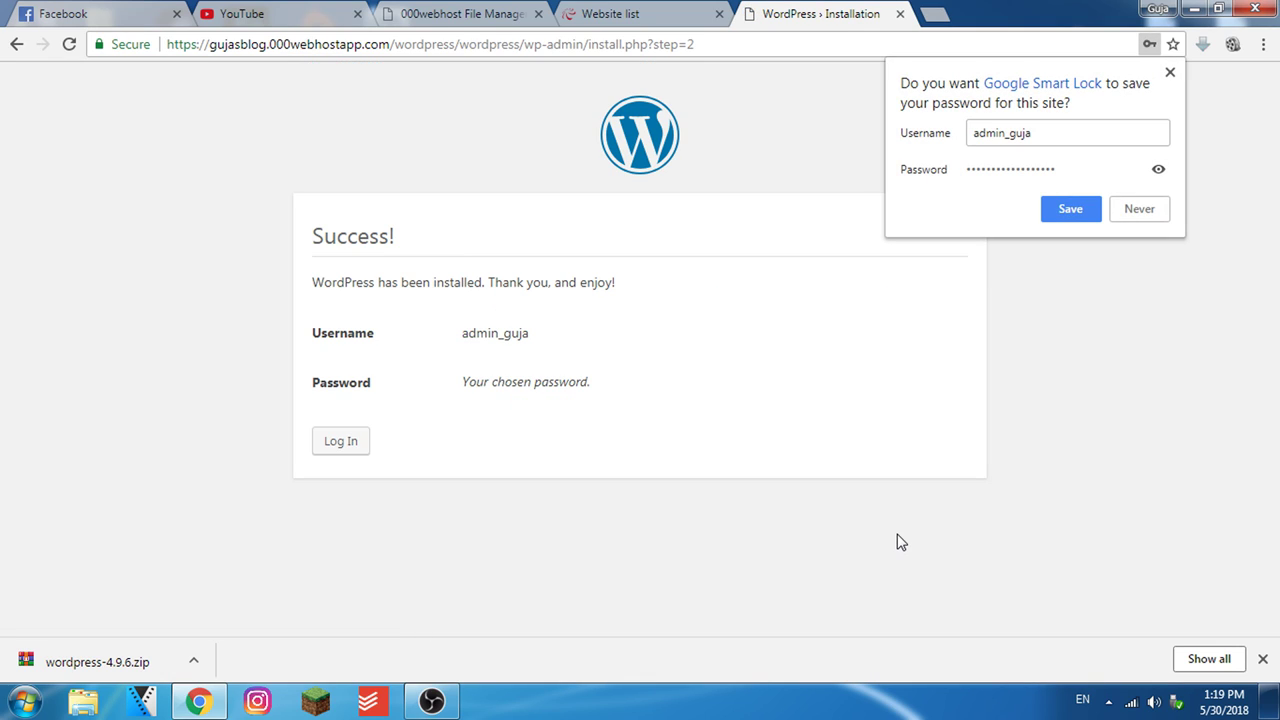
Dismiss the save-password prompt and log in with Remember Me ticked to reach the Dashboard
{"action": "left_click", "coordinate": [1070, 210]}
{"action": "left_click", "coordinate": [349, 452]}
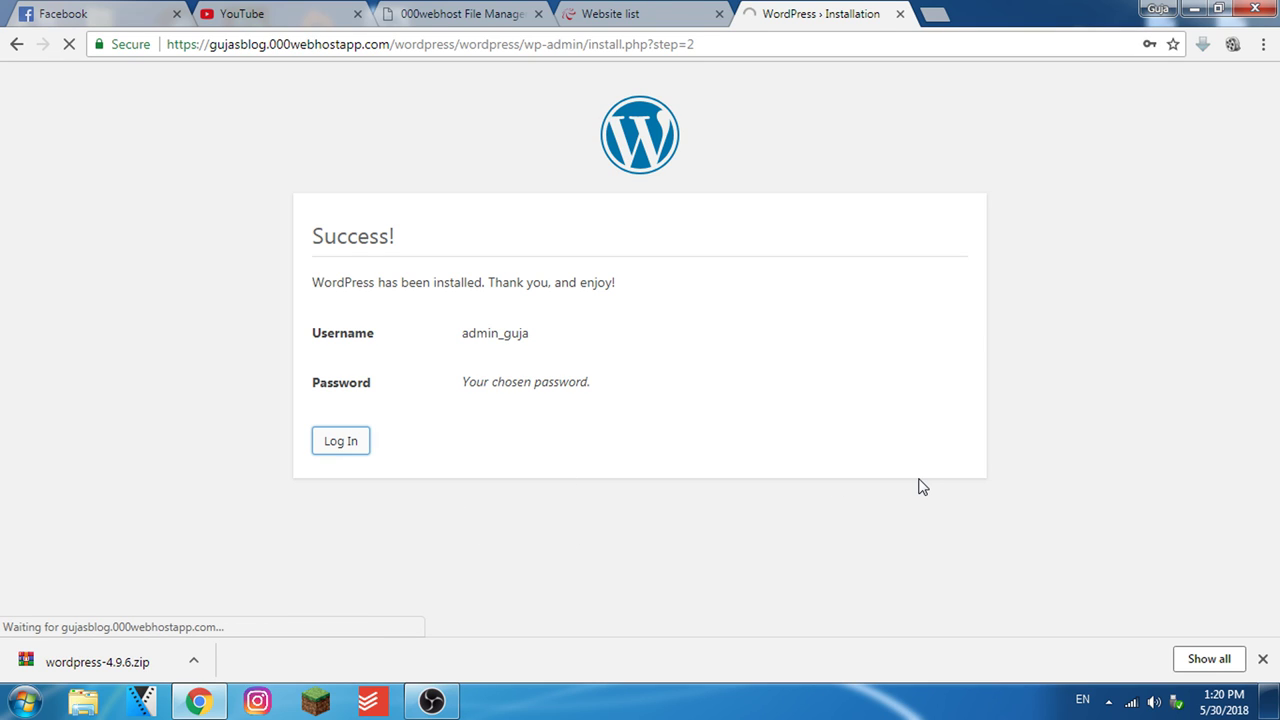
{"action": "left_click", "coordinate": [545, 456]}
{"action": "left_click", "coordinate": [736, 458]}
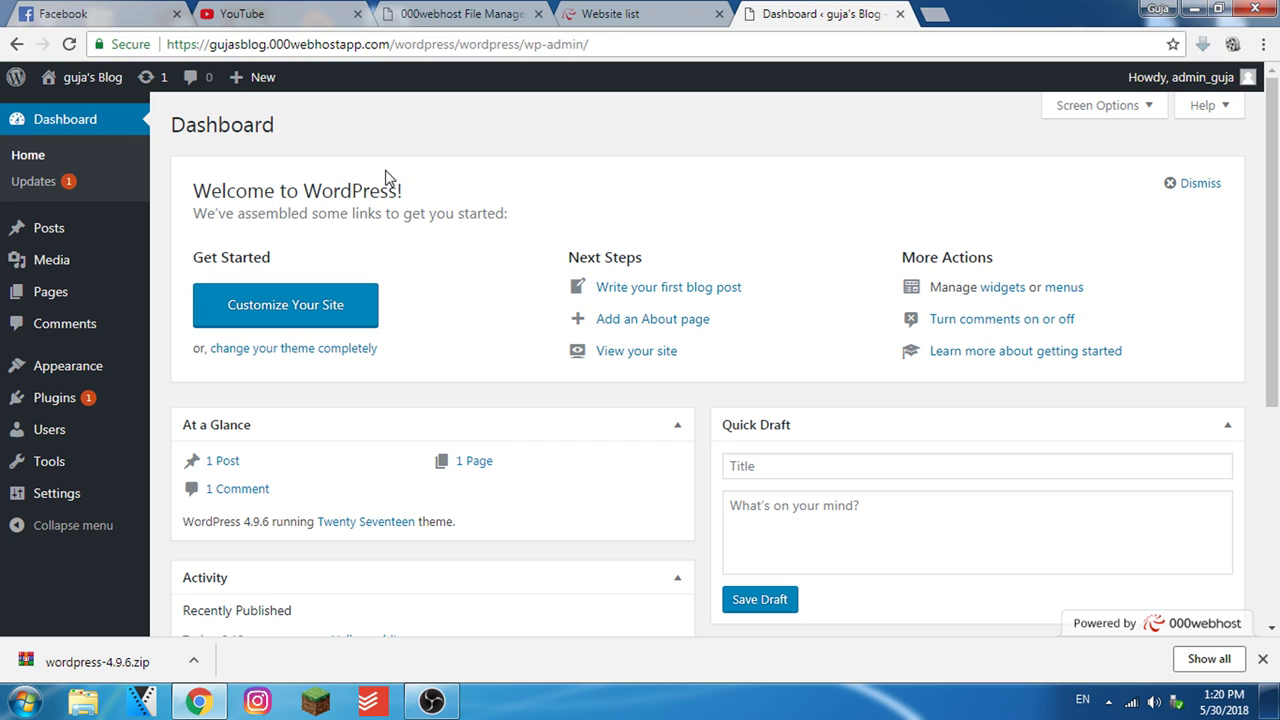
Open guja's Blog front page in a new tab via Visit Site, view it, and return to the Dashboard
{"action": "mouse_move", "coordinate": [80, 78]}
{"action": "right_click", "coordinate": [77, 118]}
{"action": "left_click", "coordinate": [109, 123]}
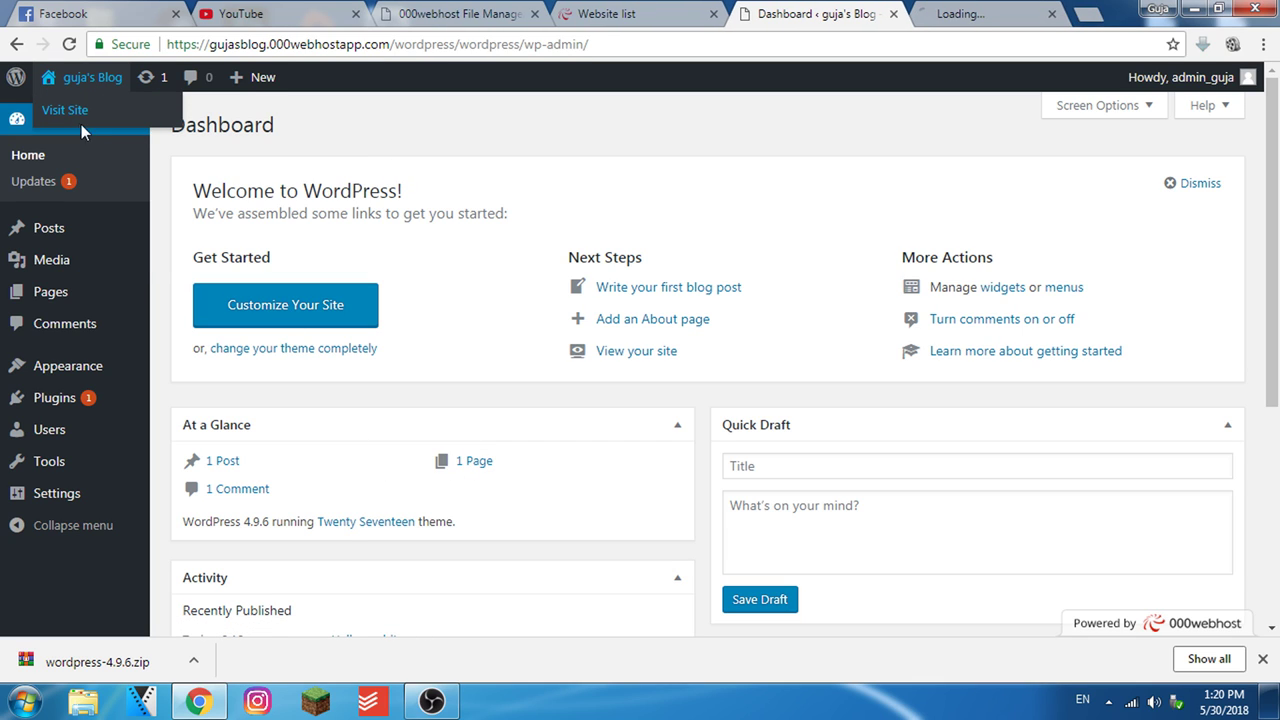
{"action": "left_click", "coordinate": [1060, 18]}
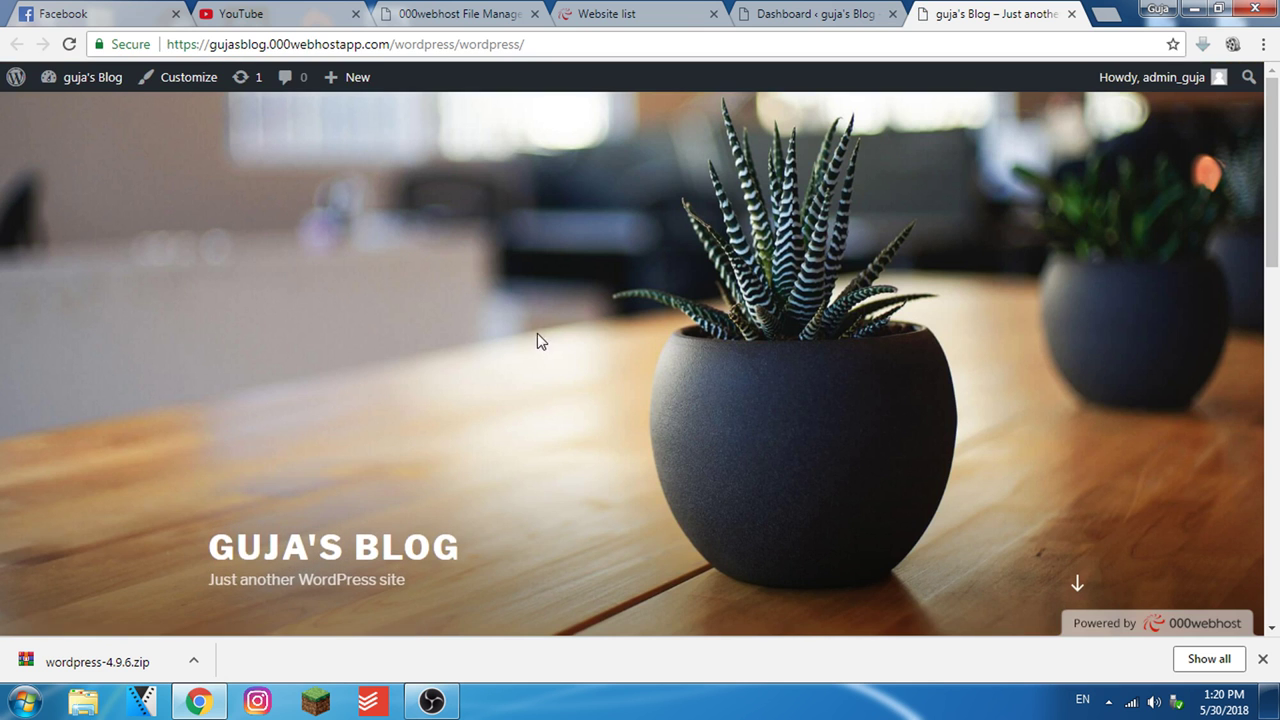
{"action": "scroll", "coordinate": [680, 426], "scroll_direction": "down", "scroll_amount": 7}
{"action": "scroll", "coordinate": [700, 470], "scroll_direction": "up", "scroll_amount": 8}
{"action": "left_click", "coordinate": [810, 14]}
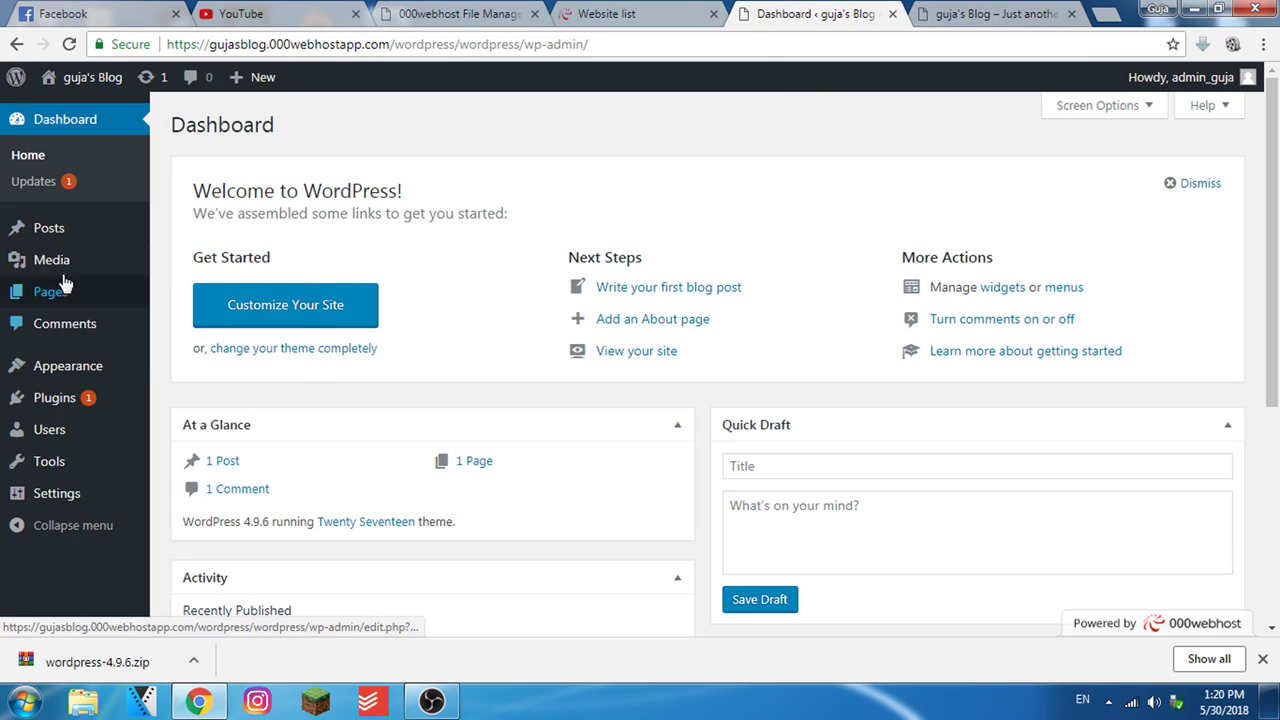
{"action": "mouse_move", "coordinate": [55, 232]}
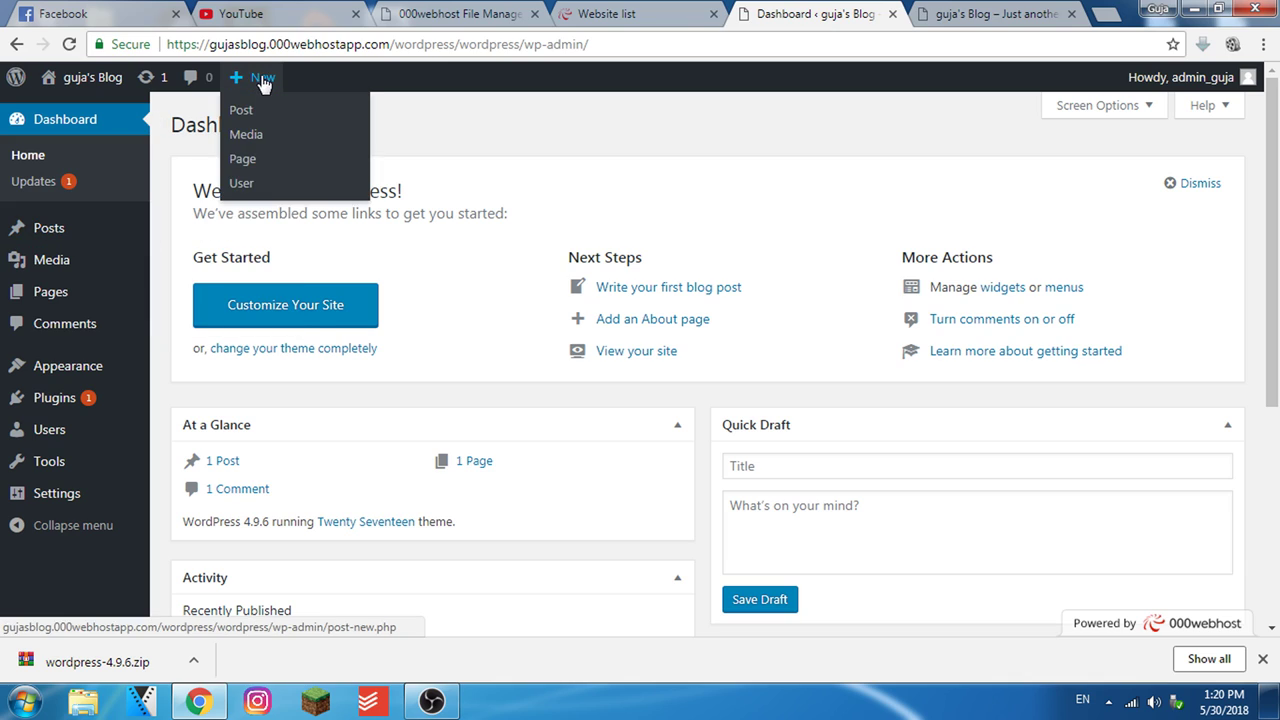
{"action": "left_click", "coordinate": [997, 8]}
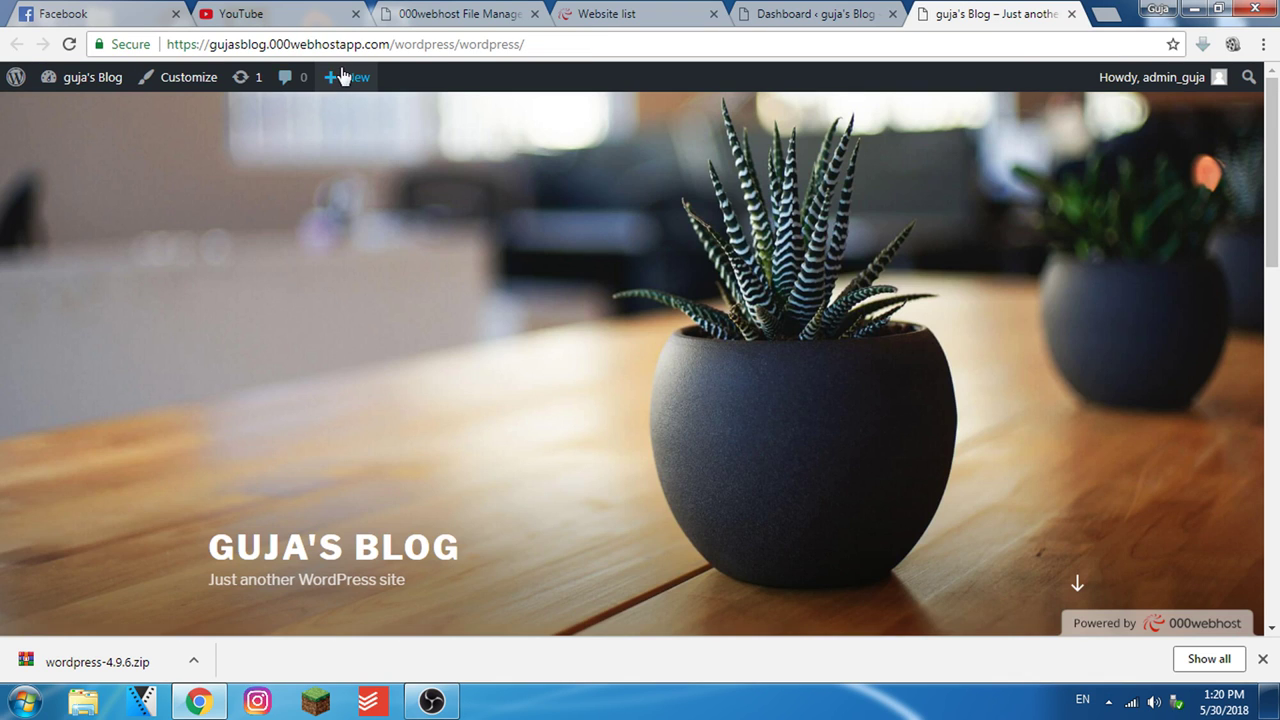
{"action": "mouse_move", "coordinate": [340, 76]}
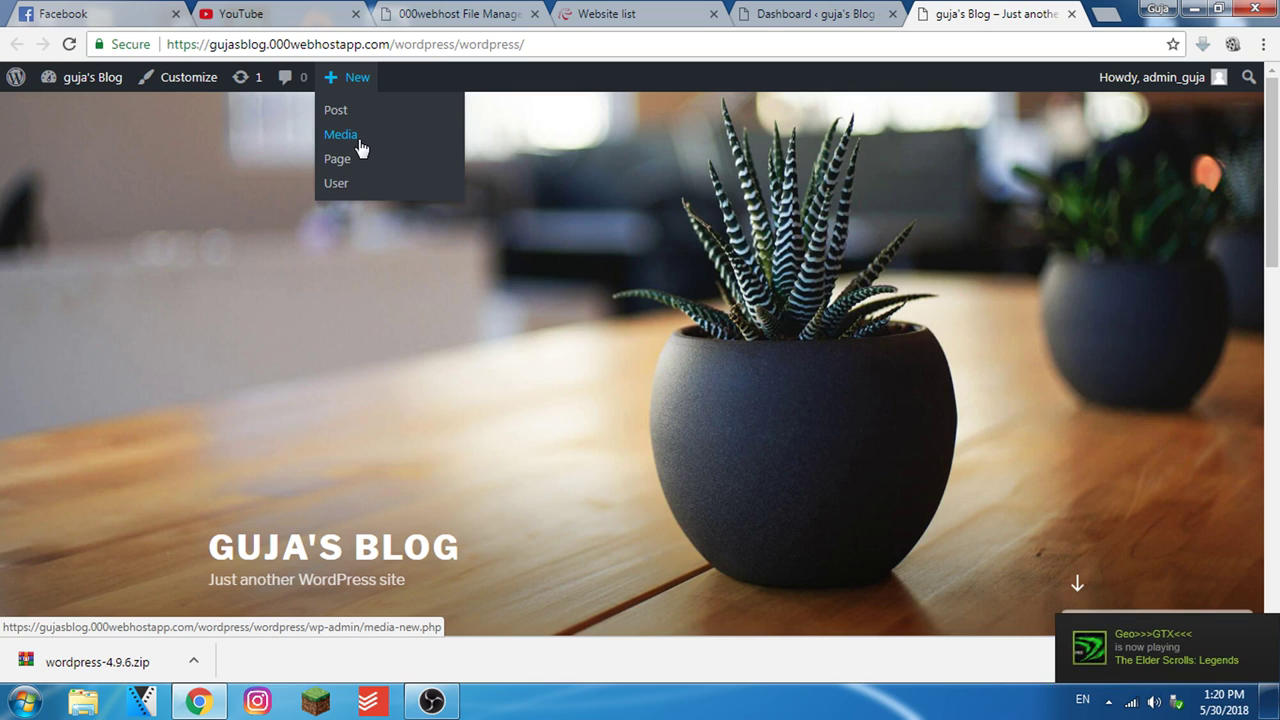
{"action": "left_click", "coordinate": [812, 14]}
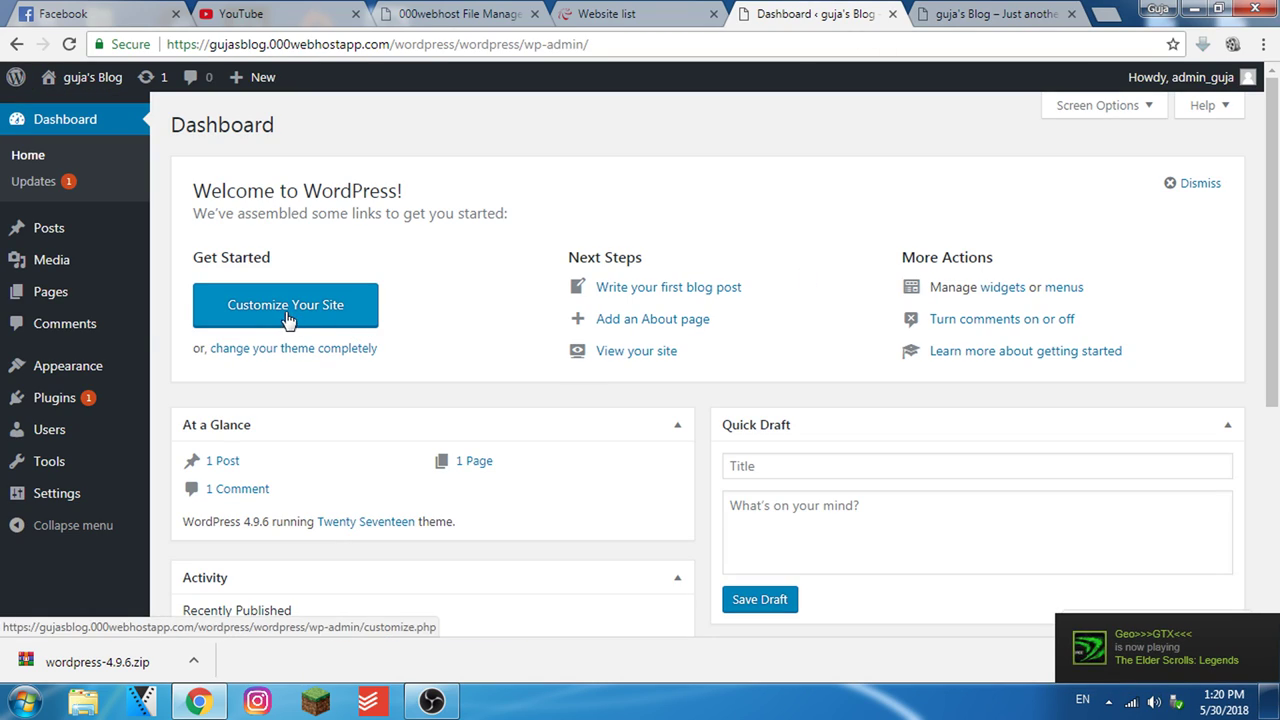
From Appearance > Themes, add the popular Business Mart theme, install it and activate it
{"action": "mouse_move", "coordinate": [88, 380]}
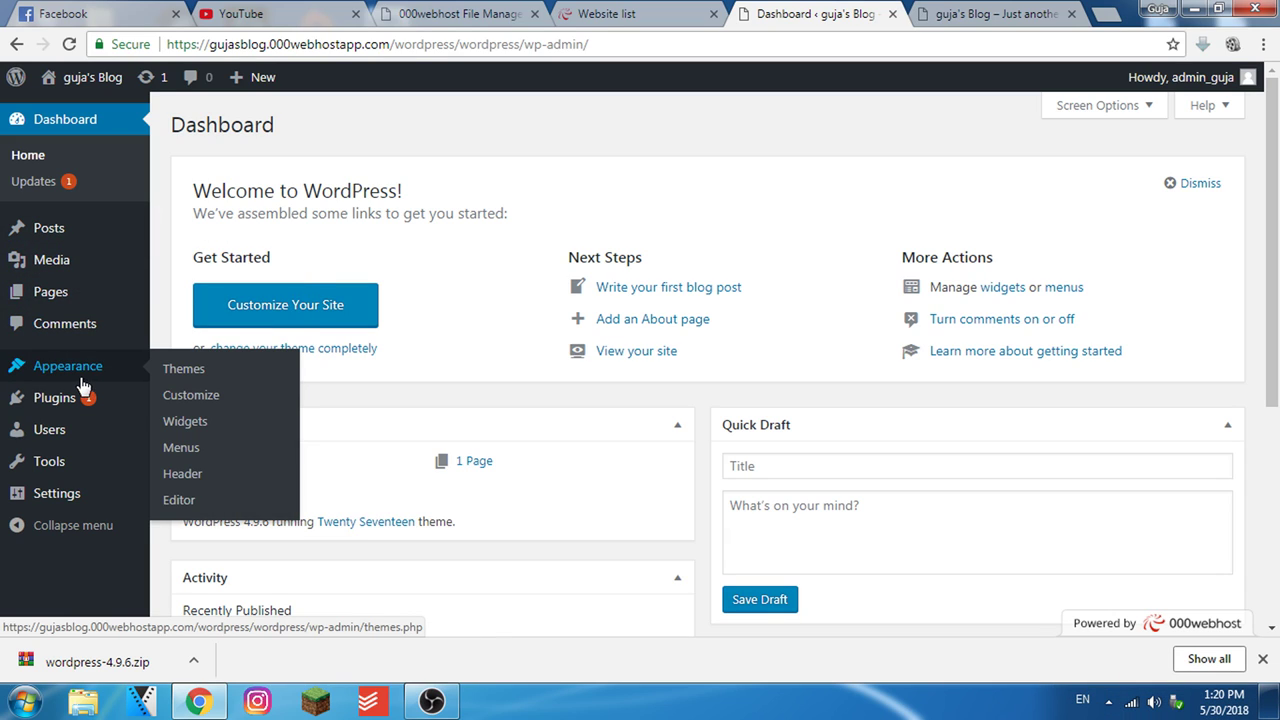
{"action": "left_click", "coordinate": [186, 372]}
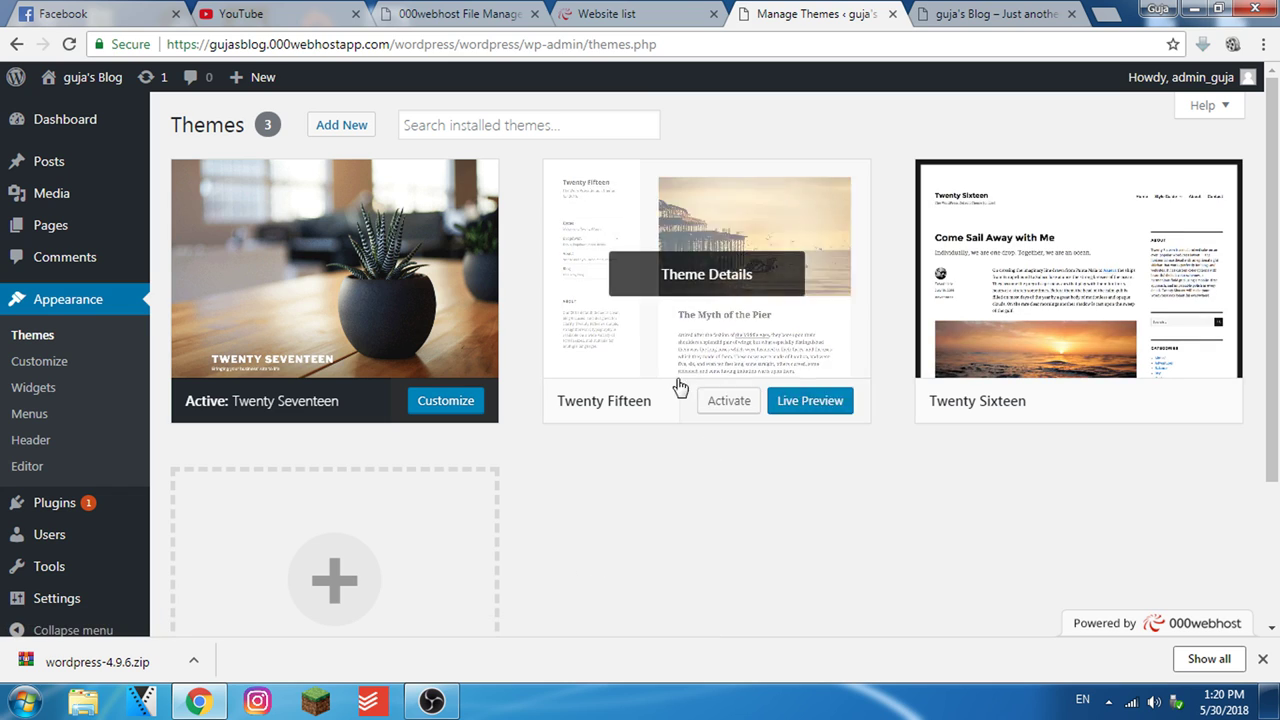
{"action": "scroll", "coordinate": [886, 480], "scroll_direction": "down", "scroll_amount": 1}
{"action": "scroll", "coordinate": [603, 511], "scroll_direction": "up", "scroll_amount": 1}
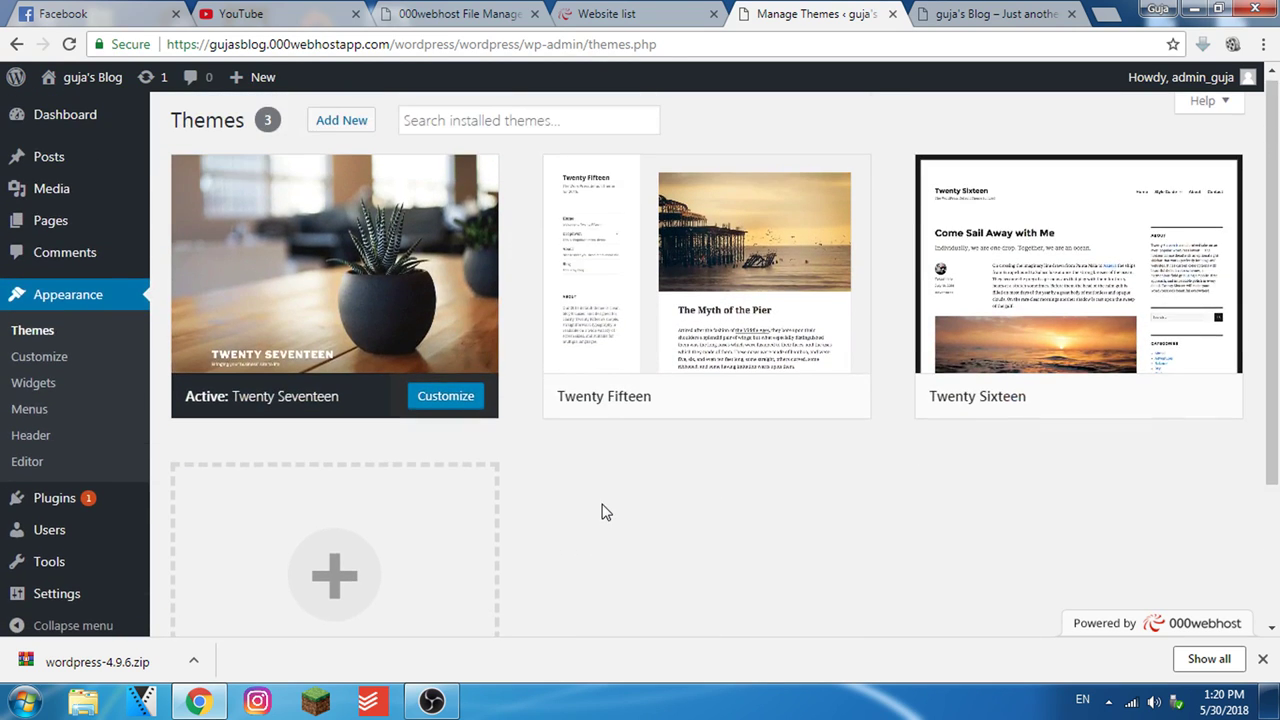
{"action": "left_click", "coordinate": [346, 130]}
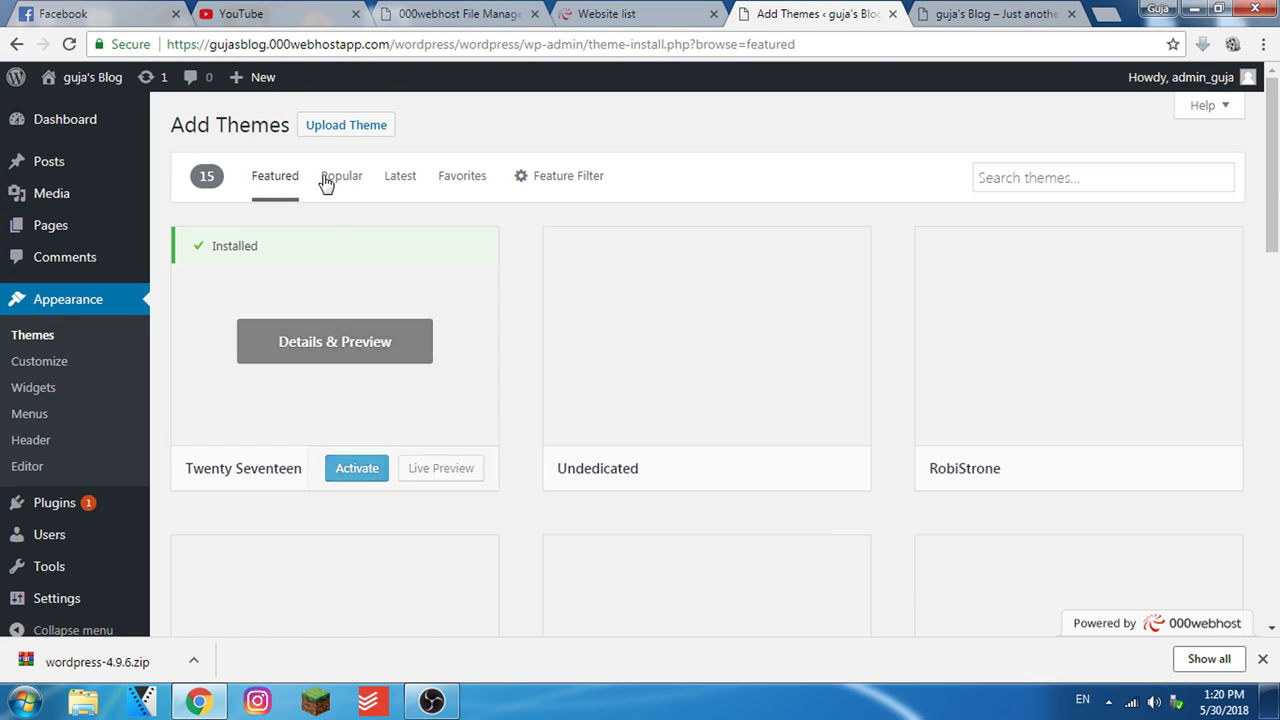
{"action": "left_click", "coordinate": [339, 186]}
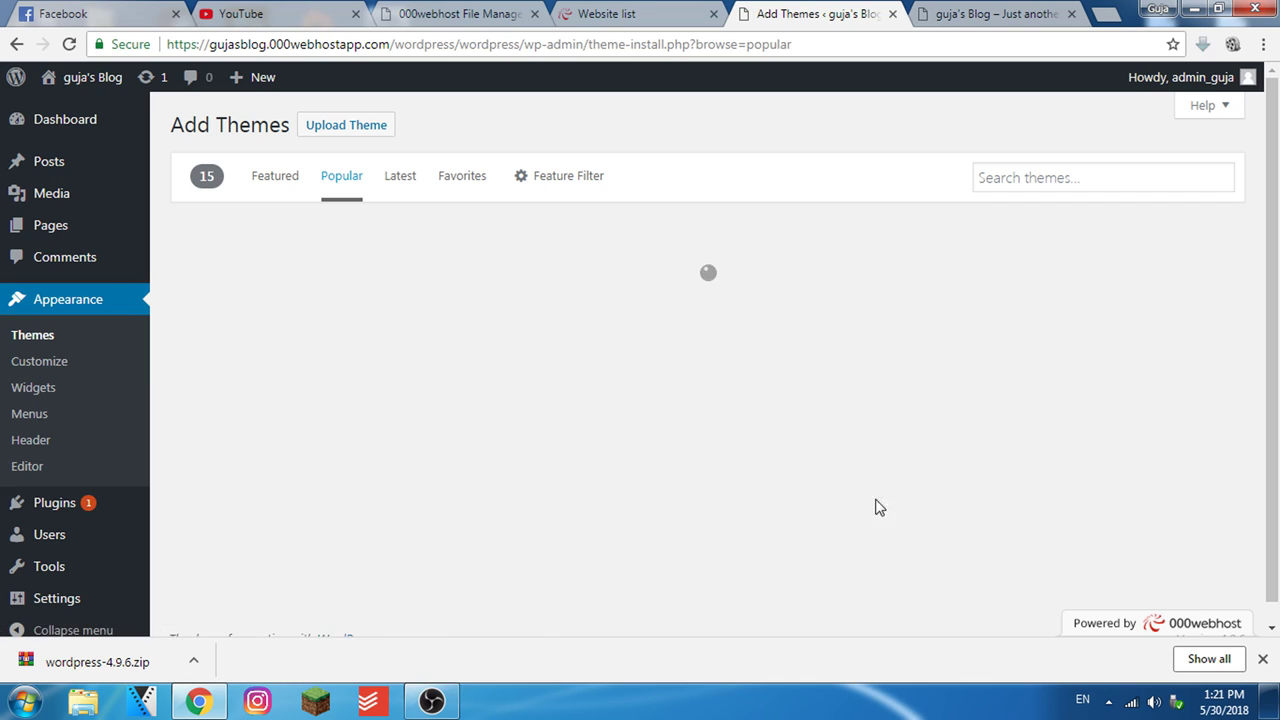
{"action": "scroll", "coordinate": [806, 471], "scroll_direction": "down", "scroll_amount": 3}
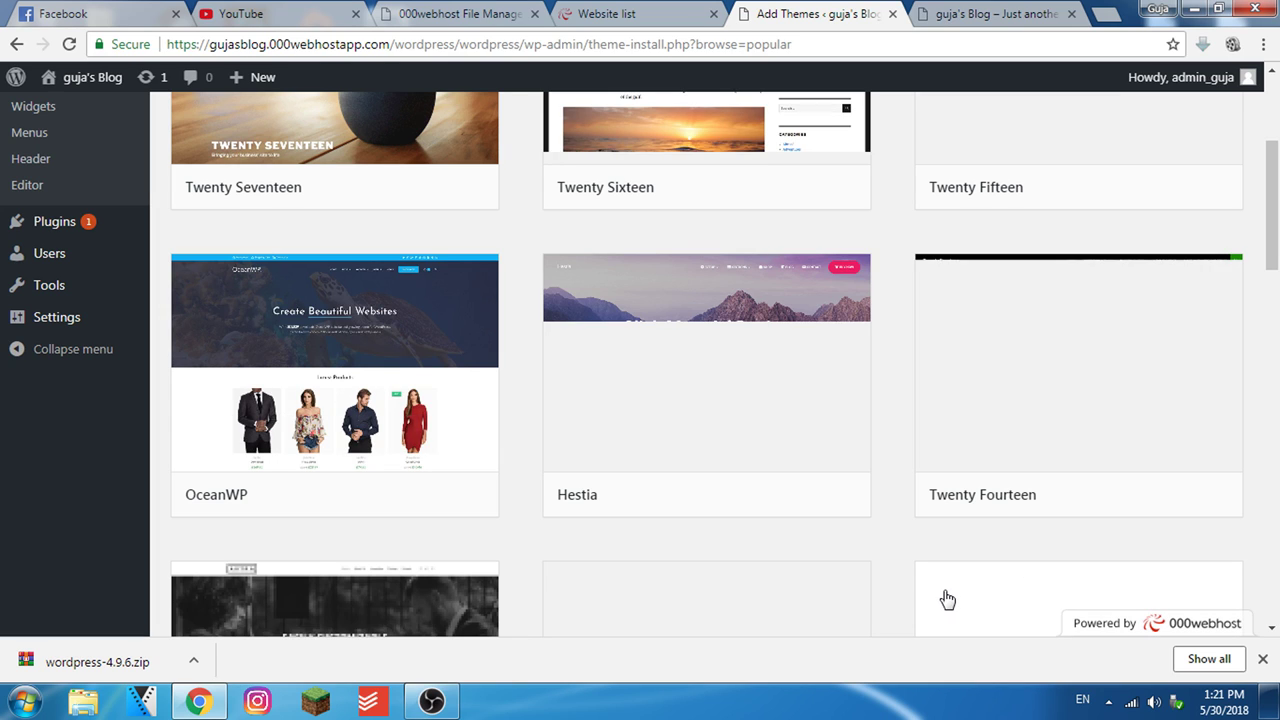
{"action": "scroll", "coordinate": [951, 597], "scroll_direction": "down", "scroll_amount": 10}
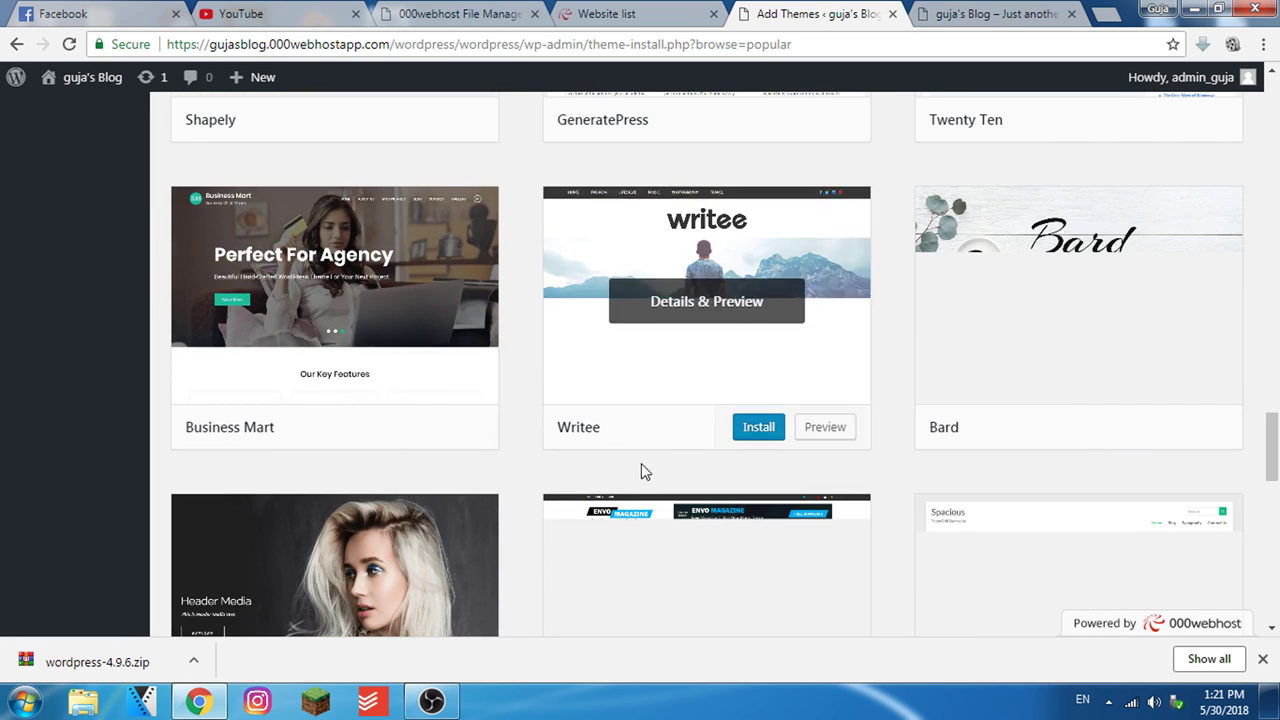
{"action": "left_click", "coordinate": [387, 430]}
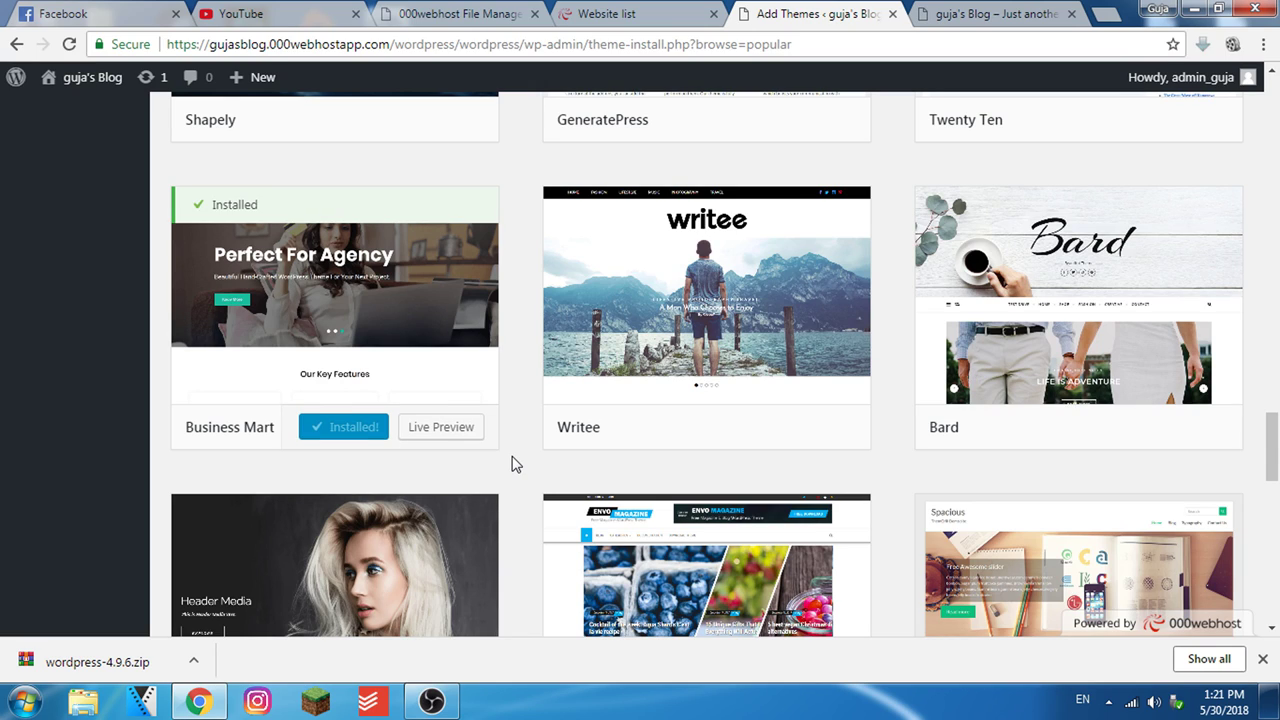
{"action": "left_click", "coordinate": [364, 435]}
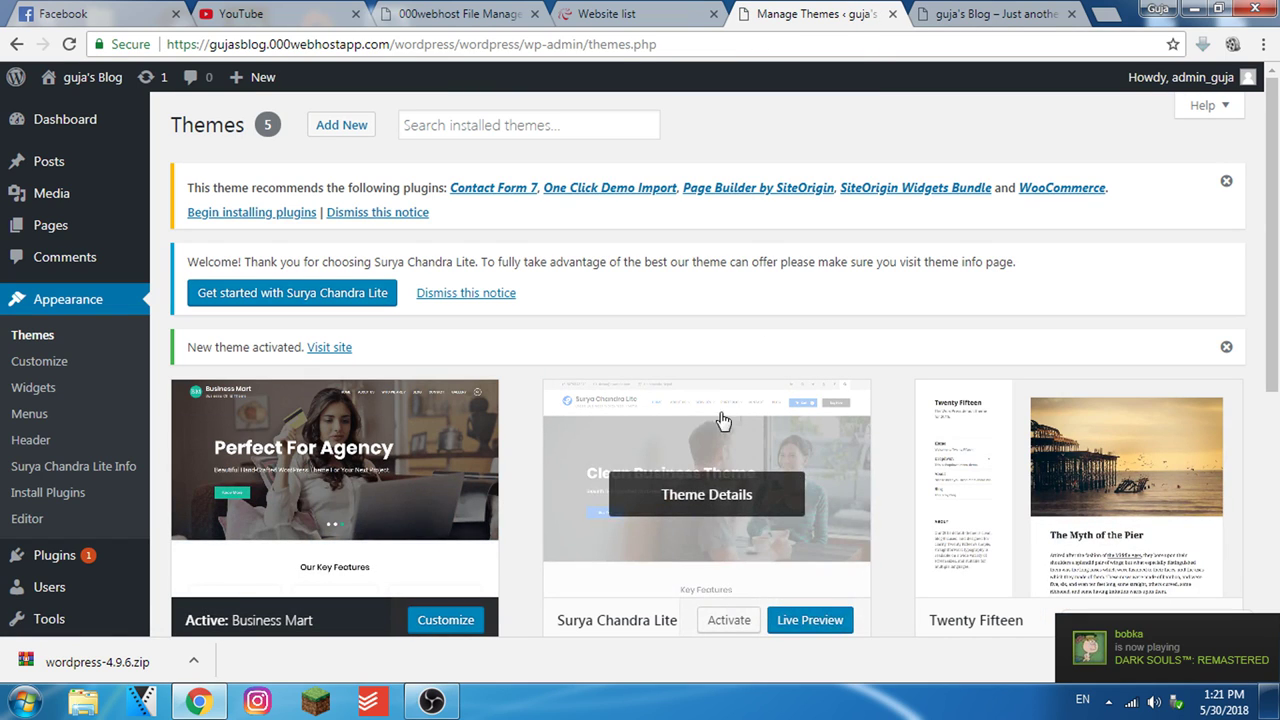
Preview the blog front page with Business Mart, then go to the Installed Plugins page
{"action": "left_click", "coordinate": [1000, 8]}
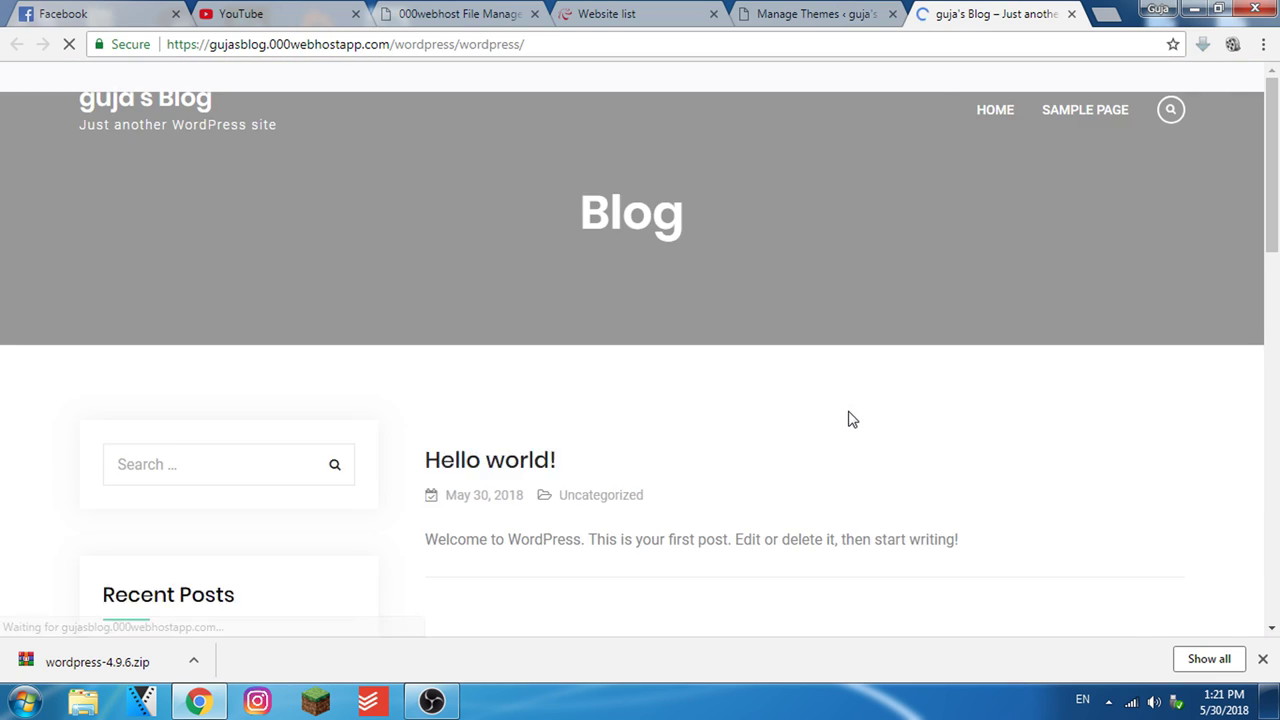
{"action": "scroll", "coordinate": [841, 520], "scroll_direction": "down", "scroll_amount": 4}
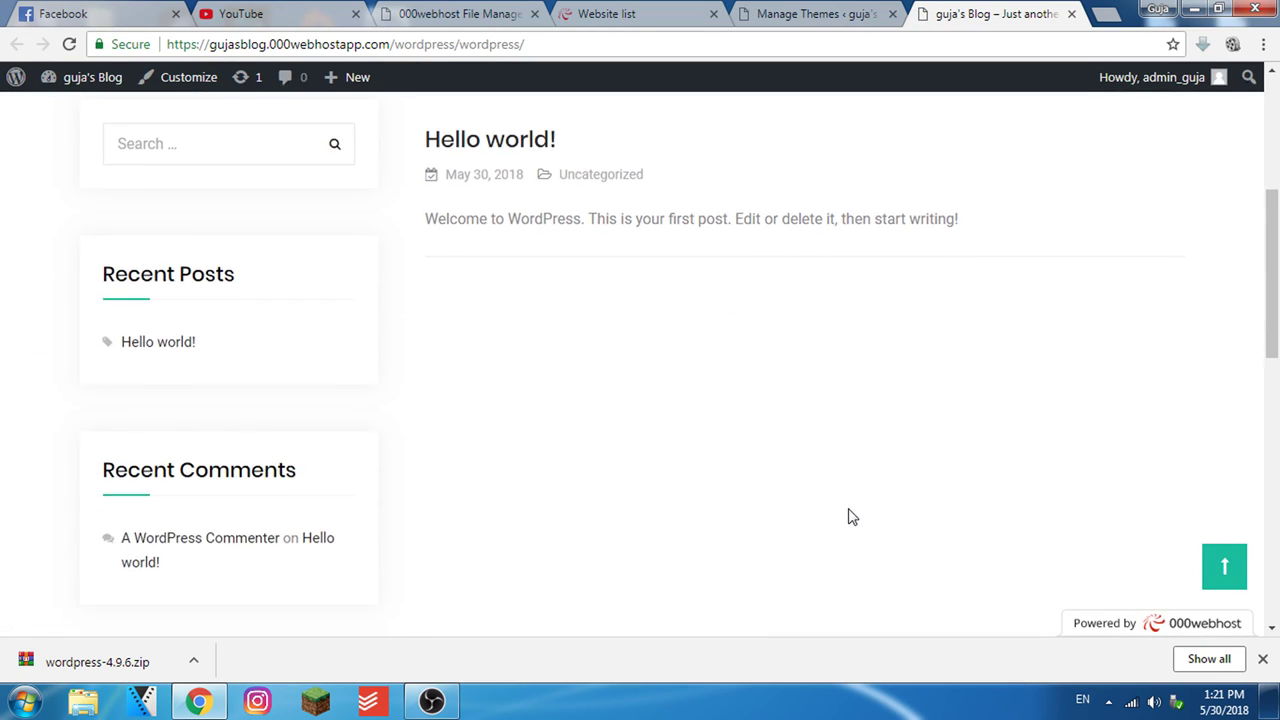
{"action": "scroll", "coordinate": [849, 495], "scroll_direction": "up", "scroll_amount": 4}
{"action": "left_click", "coordinate": [886, 6]}
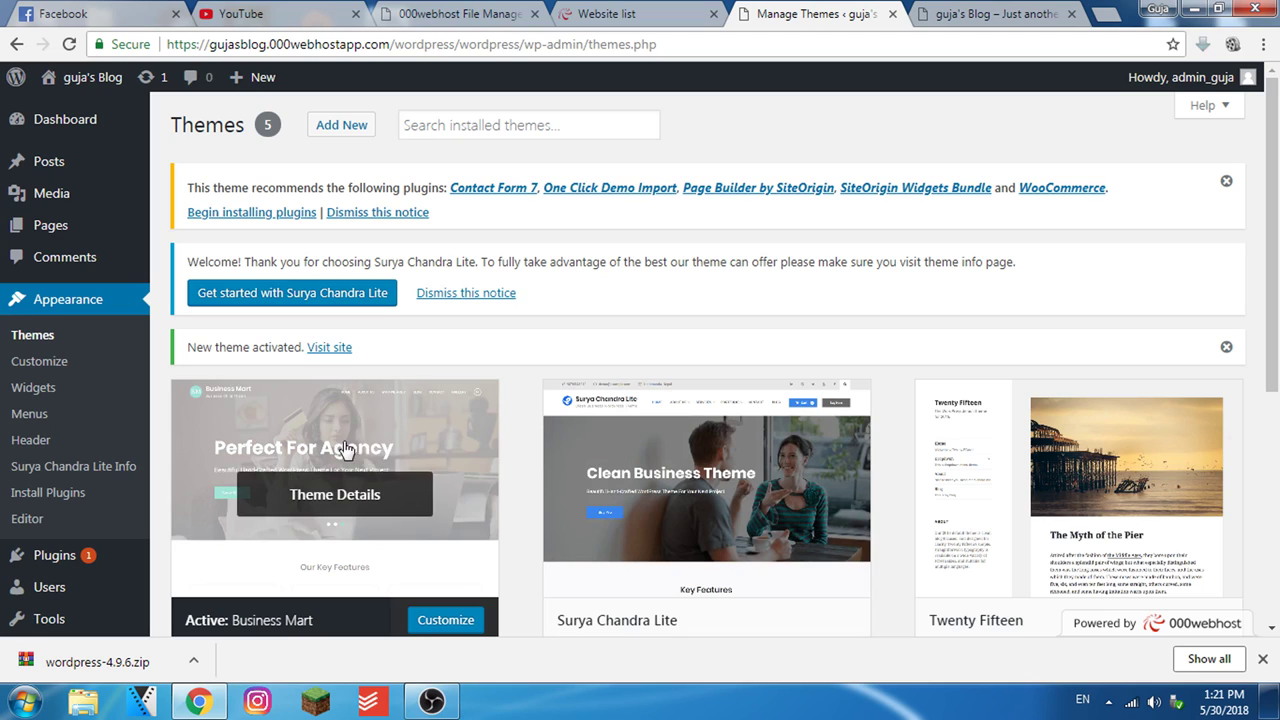
{"action": "scroll", "coordinate": [183, 483], "scroll_direction": "down", "scroll_amount": 1}
{"action": "scroll", "coordinate": [183, 483], "scroll_direction": "down", "scroll_amount": 2}
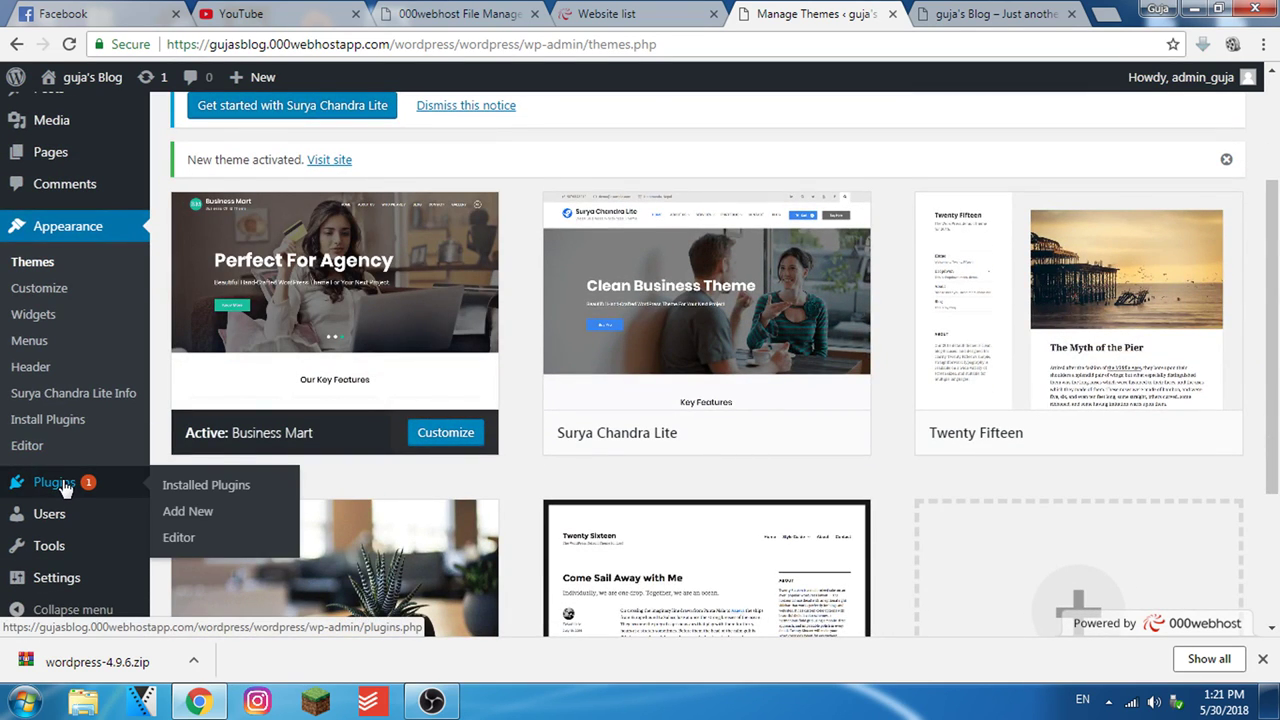
{"action": "left_click", "coordinate": [65, 484]}
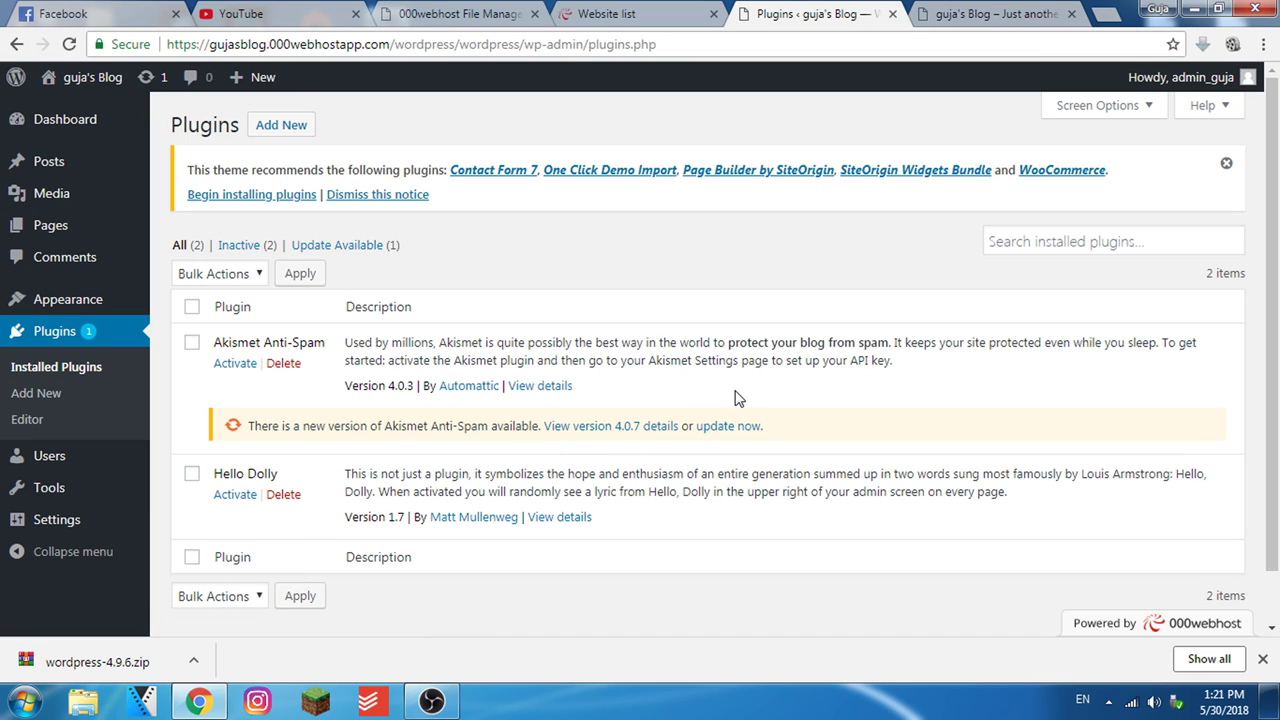
Search installed plugins for 'Tra', then 'lang', finding no language plugins, and go to Add New
{"action": "left_click", "coordinate": [962, 18]}
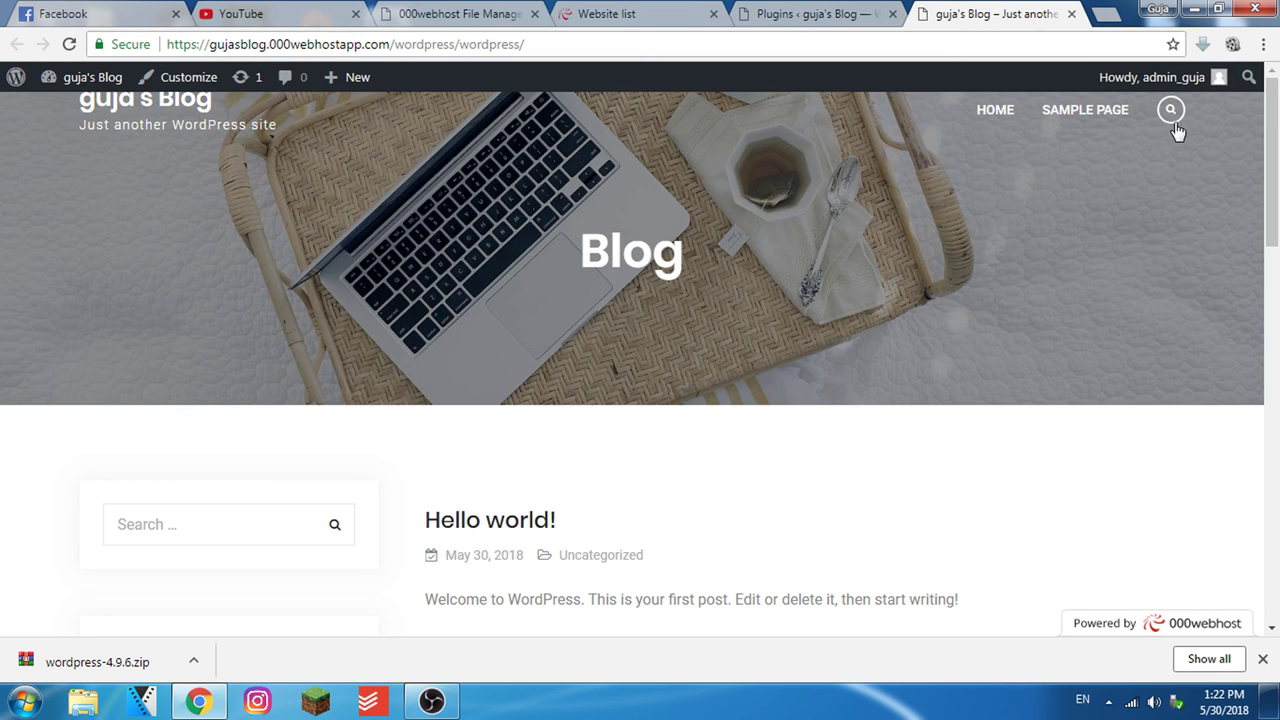
{"action": "left_click", "coordinate": [876, 10]}
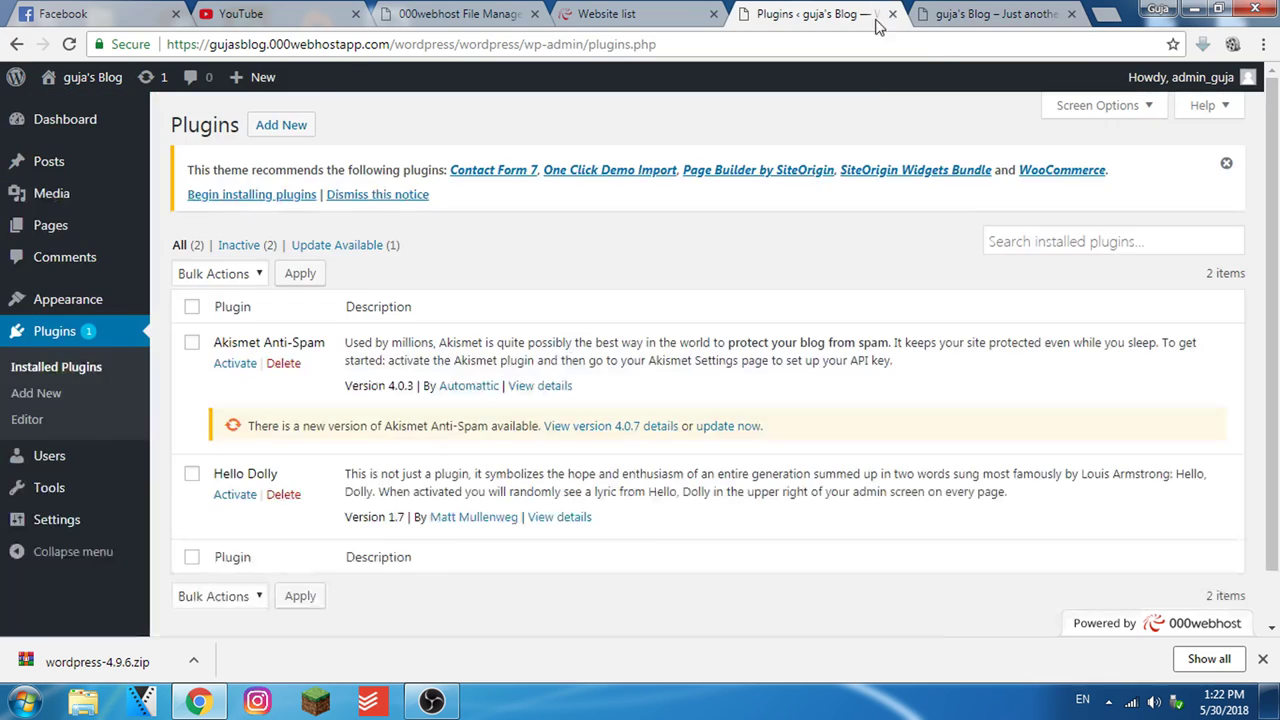
{"action": "left_click", "coordinate": [1082, 250]}
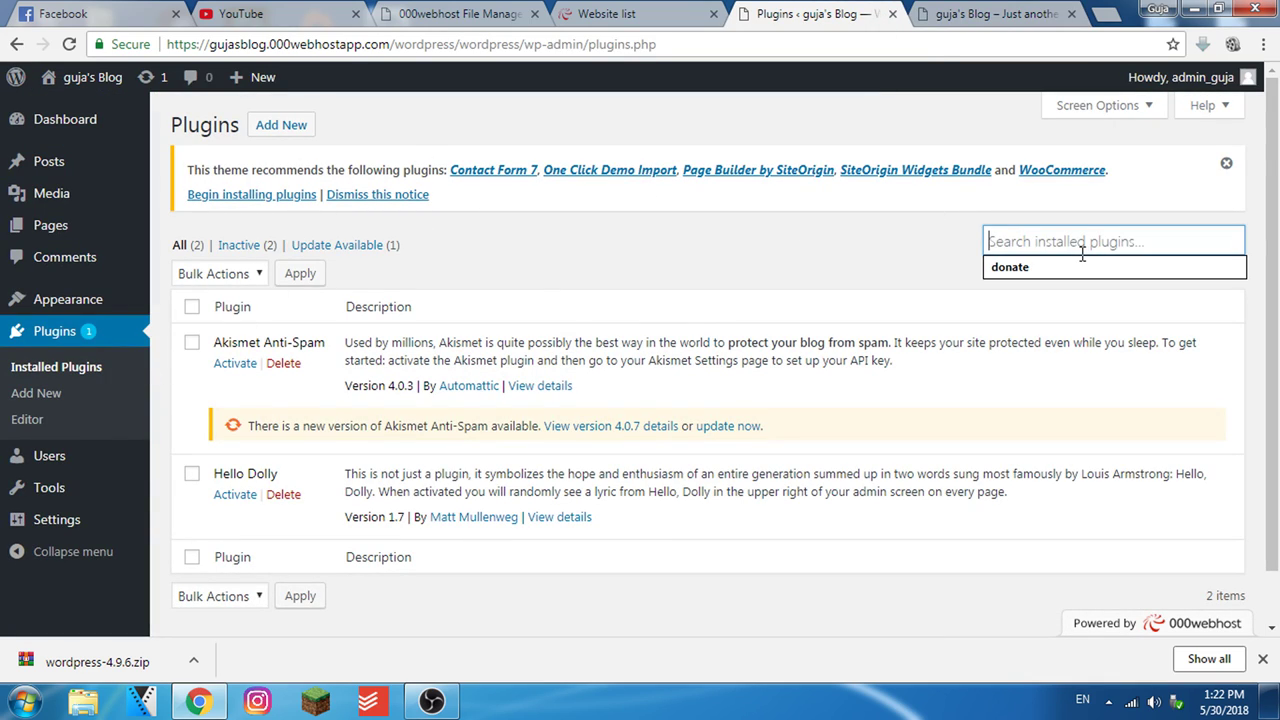
{"action": "type", "text": "Translate"}
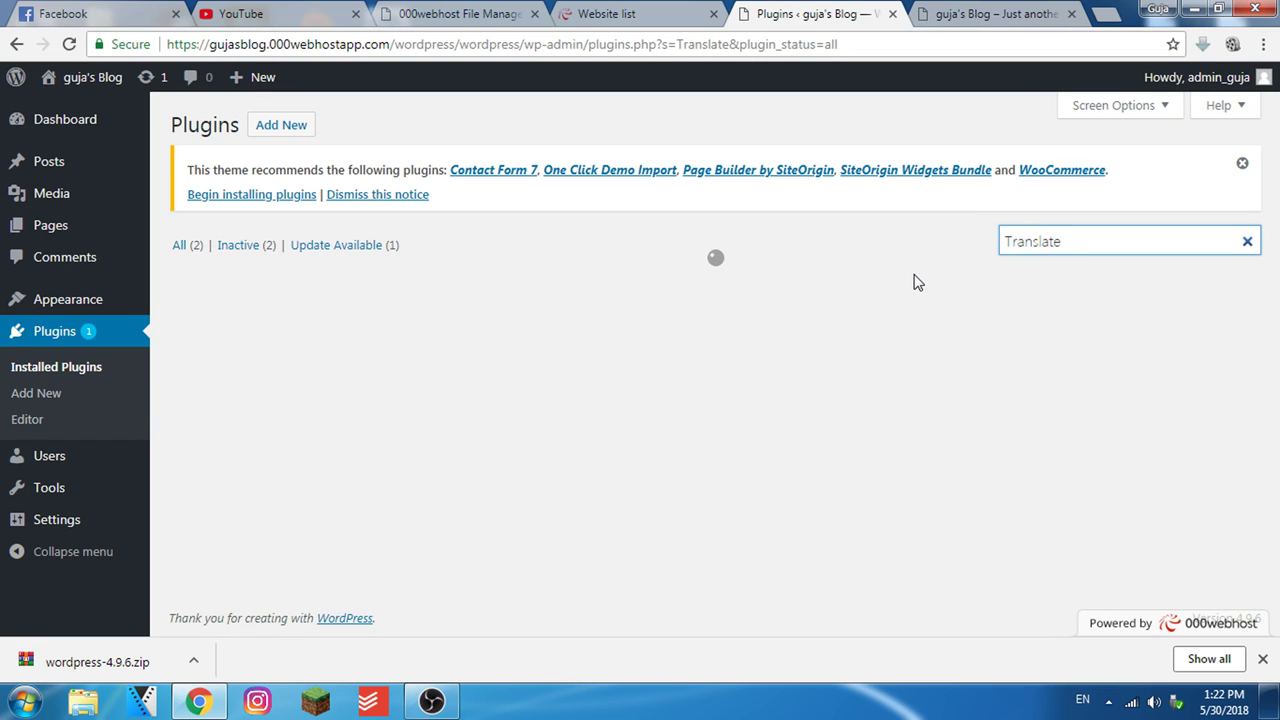
{"action": "left_click", "coordinate": [1074, 240]}
{"action": "key", "text": "ctrl+a"}
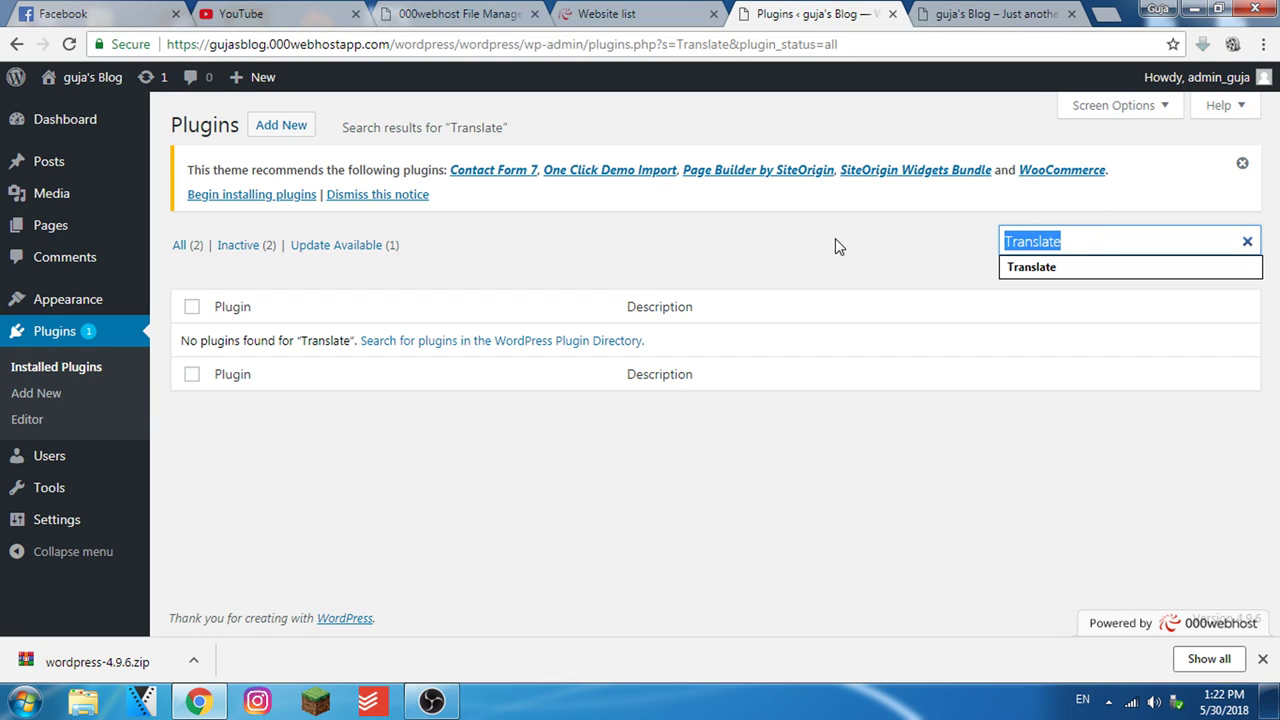
{"action": "key", "text": "BackSpace"}
{"action": "type", "text": "lang"}
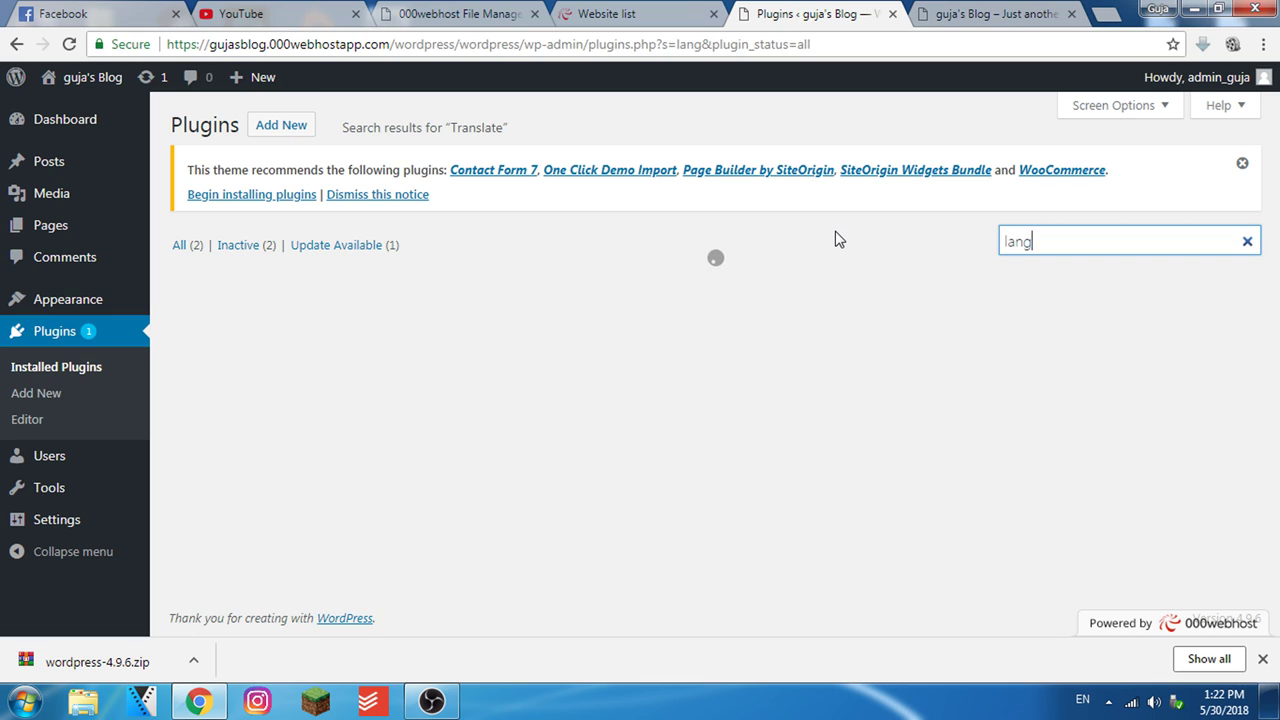
{"action": "left_click", "coordinate": [290, 128]}
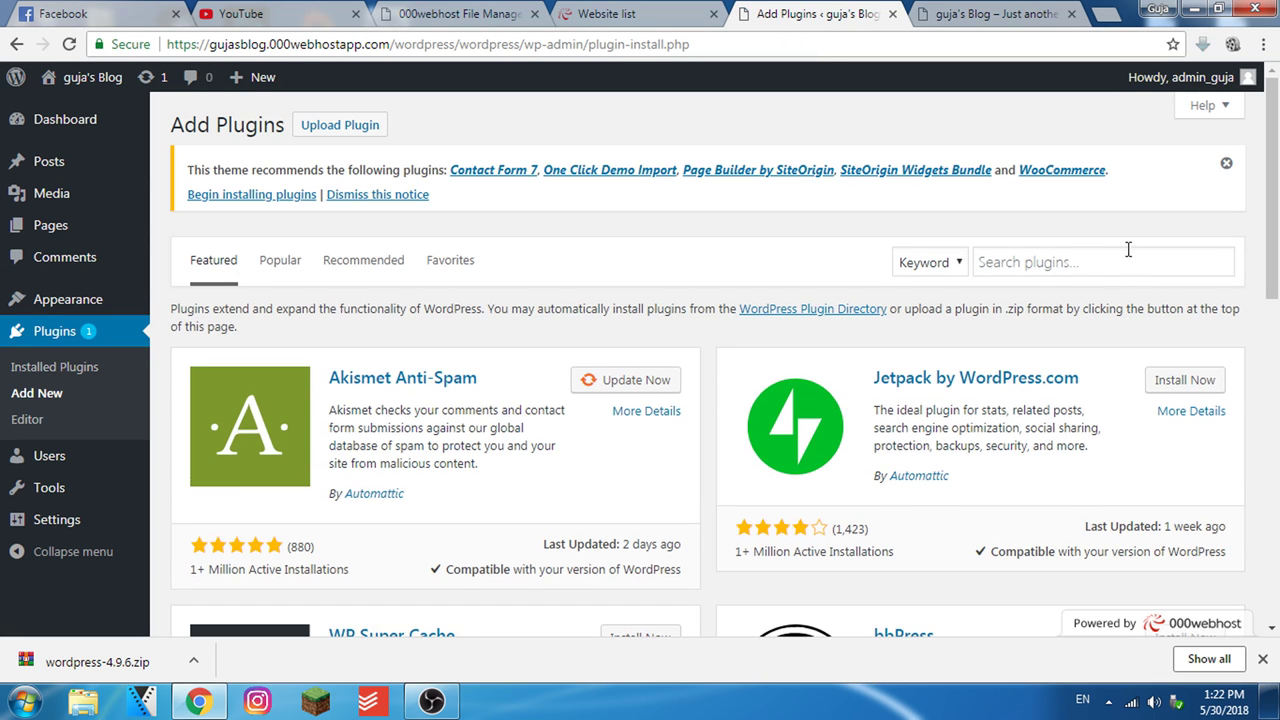
Search the plugin directory for 'lang', browse results like WP Multilang, then return to the blog tab
{"action": "left_click", "coordinate": [1098, 260]}
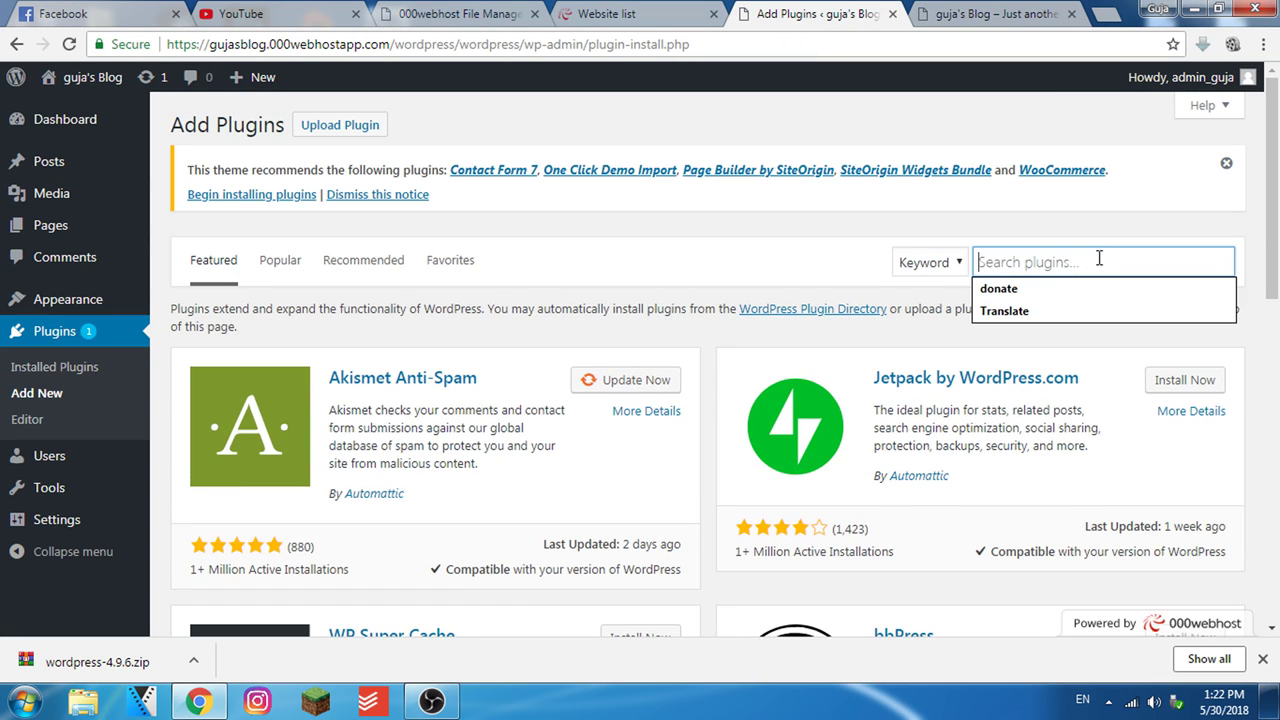
{"action": "type", "text": "lang"}
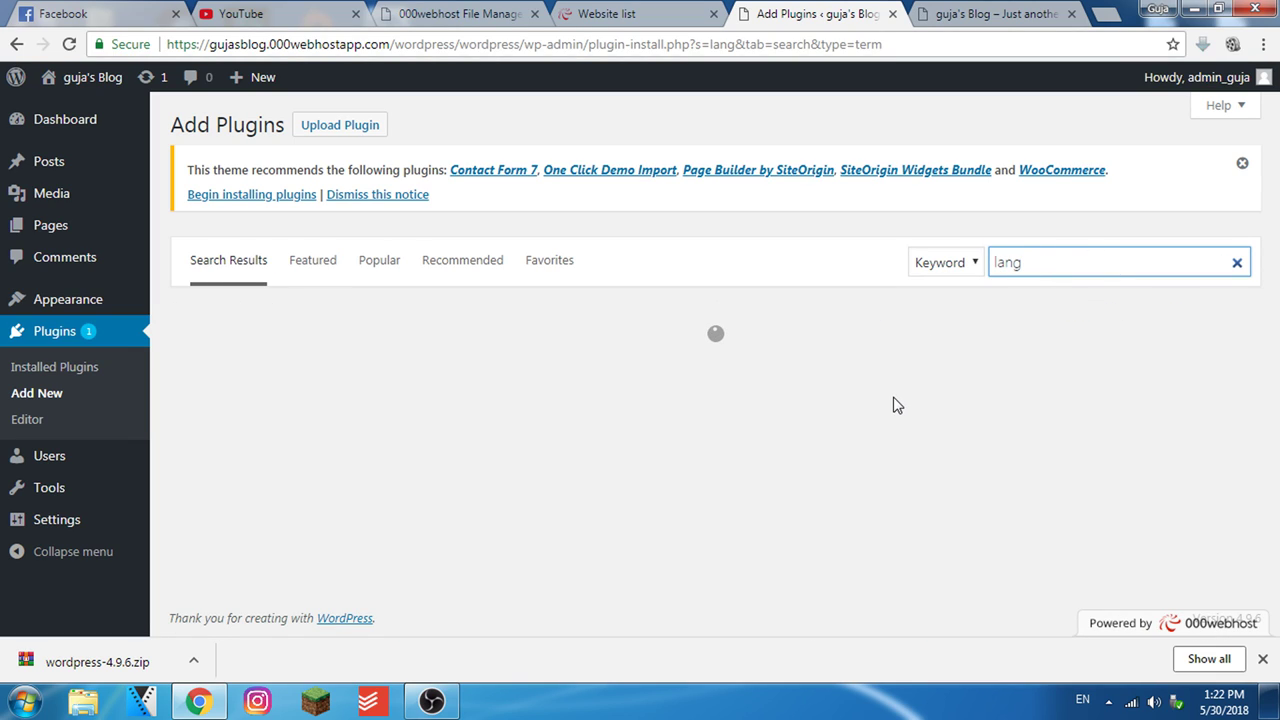
{"action": "scroll", "coordinate": [870, 415], "scroll_direction": "down", "scroll_amount": 2}
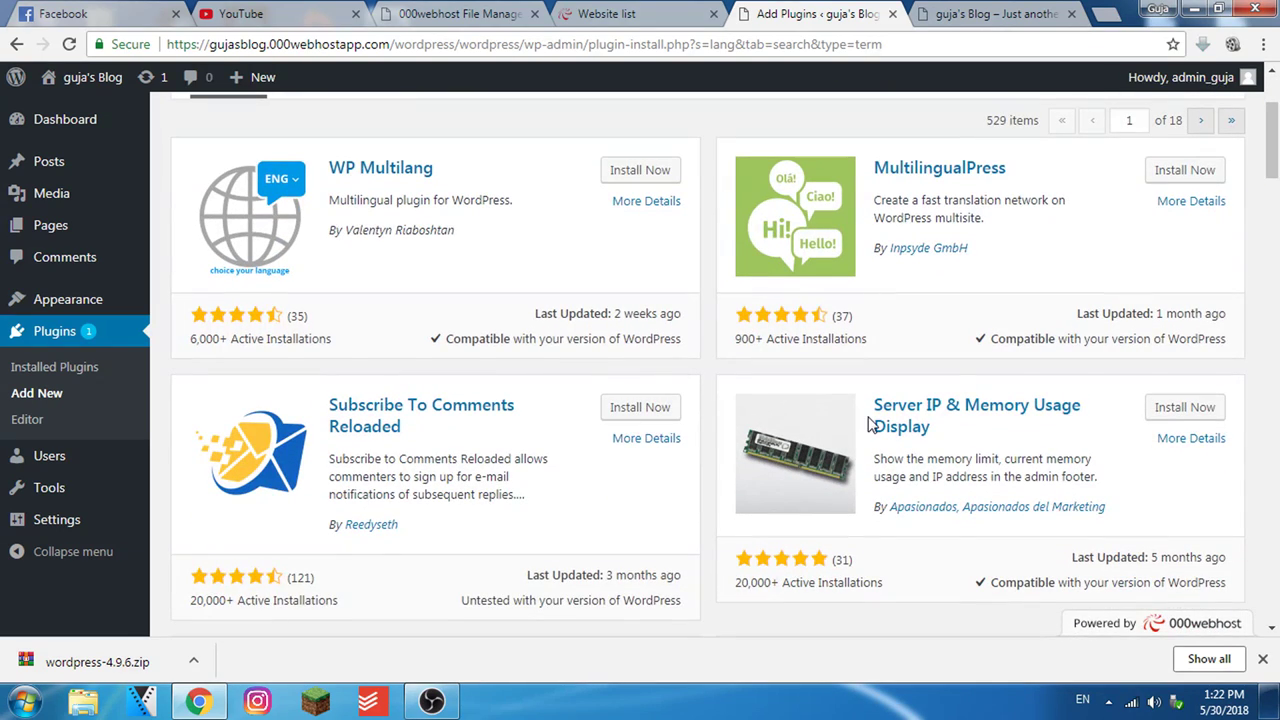
{"action": "scroll", "coordinate": [575, 441], "scroll_direction": "up", "scroll_amount": 2}
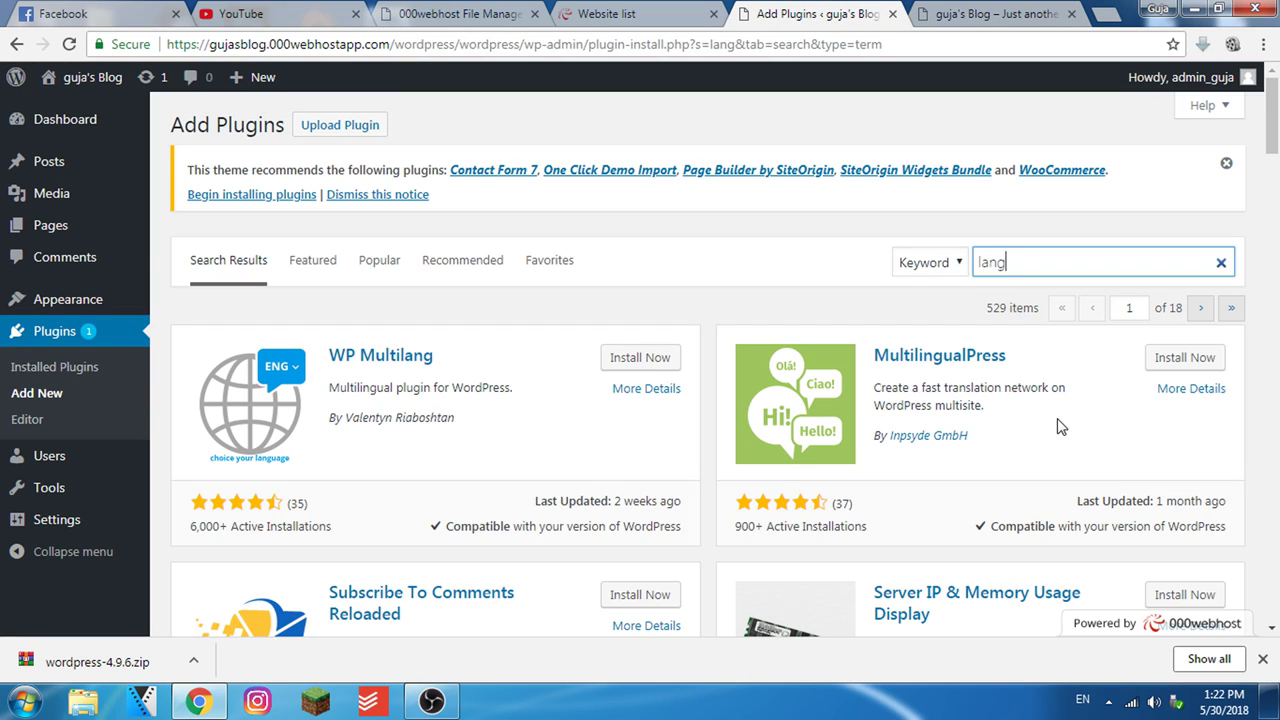
{"action": "left_click", "coordinate": [987, 13]}
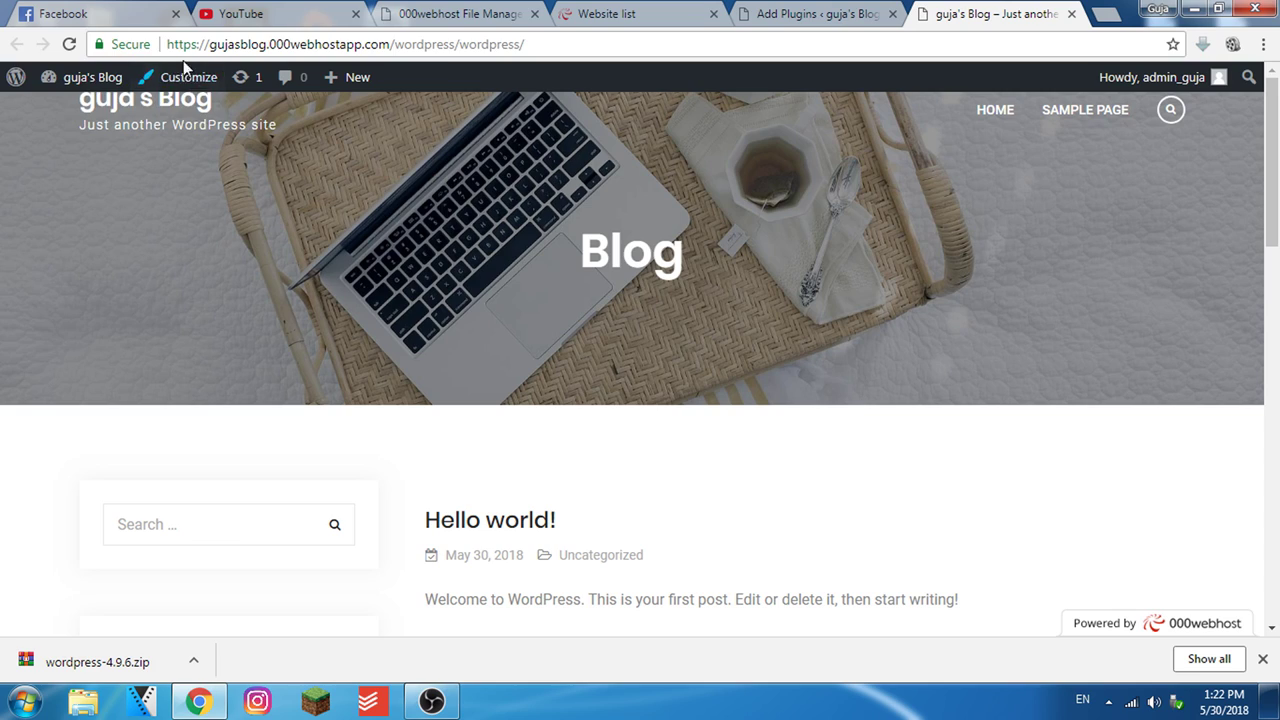
{"action": "mouse_move", "coordinate": [90, 90]}
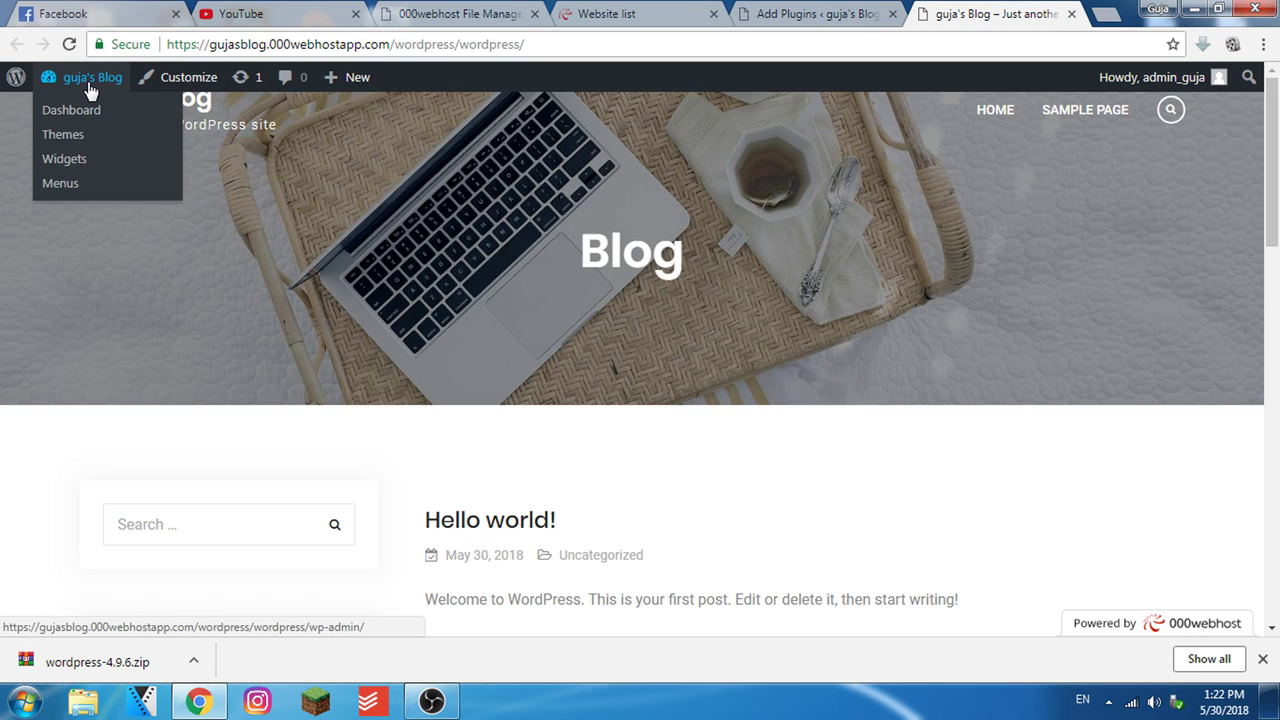
{"action": "left_click", "coordinate": [178, 80]}
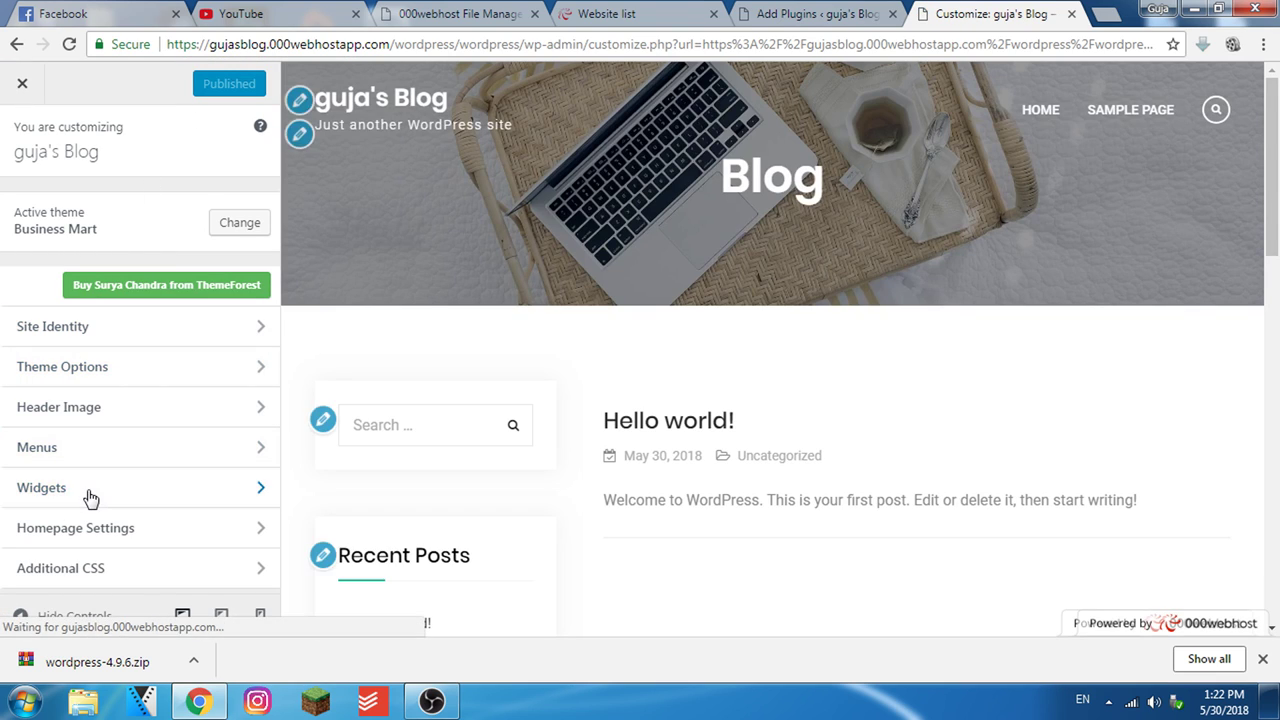
{"action": "left_click", "coordinate": [89, 494]}
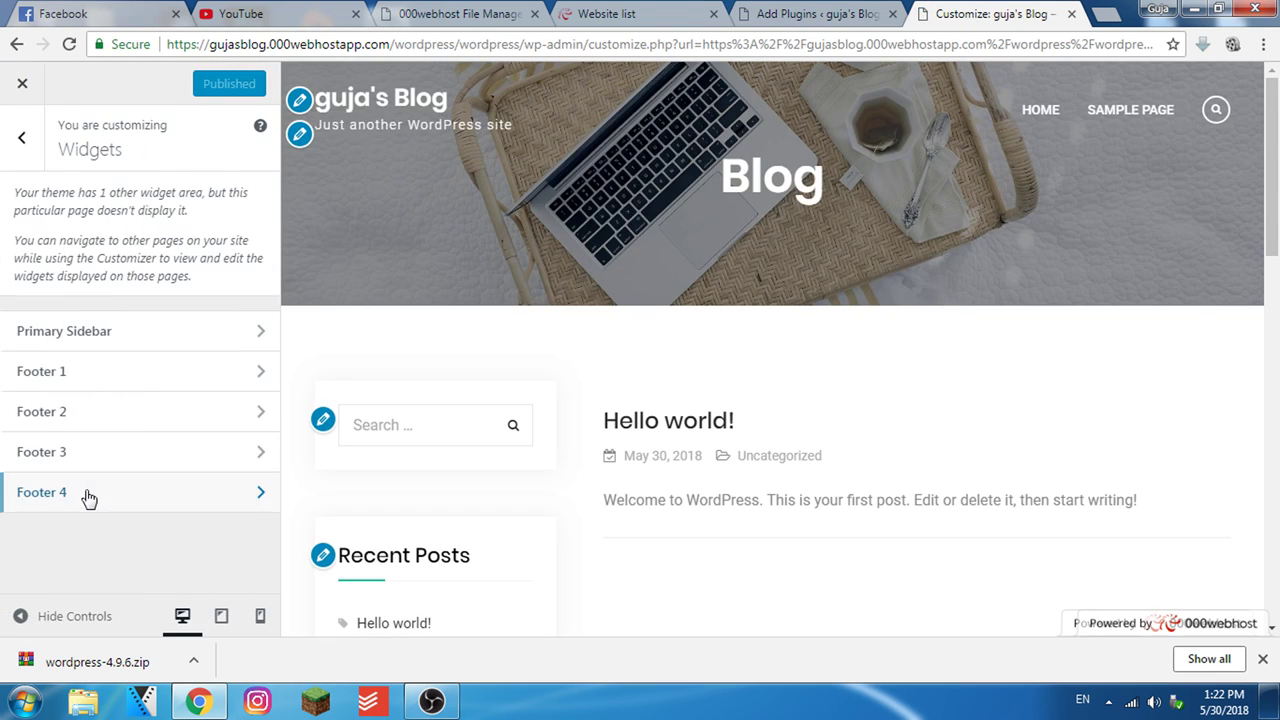
{"action": "left_click", "coordinate": [142, 343]}
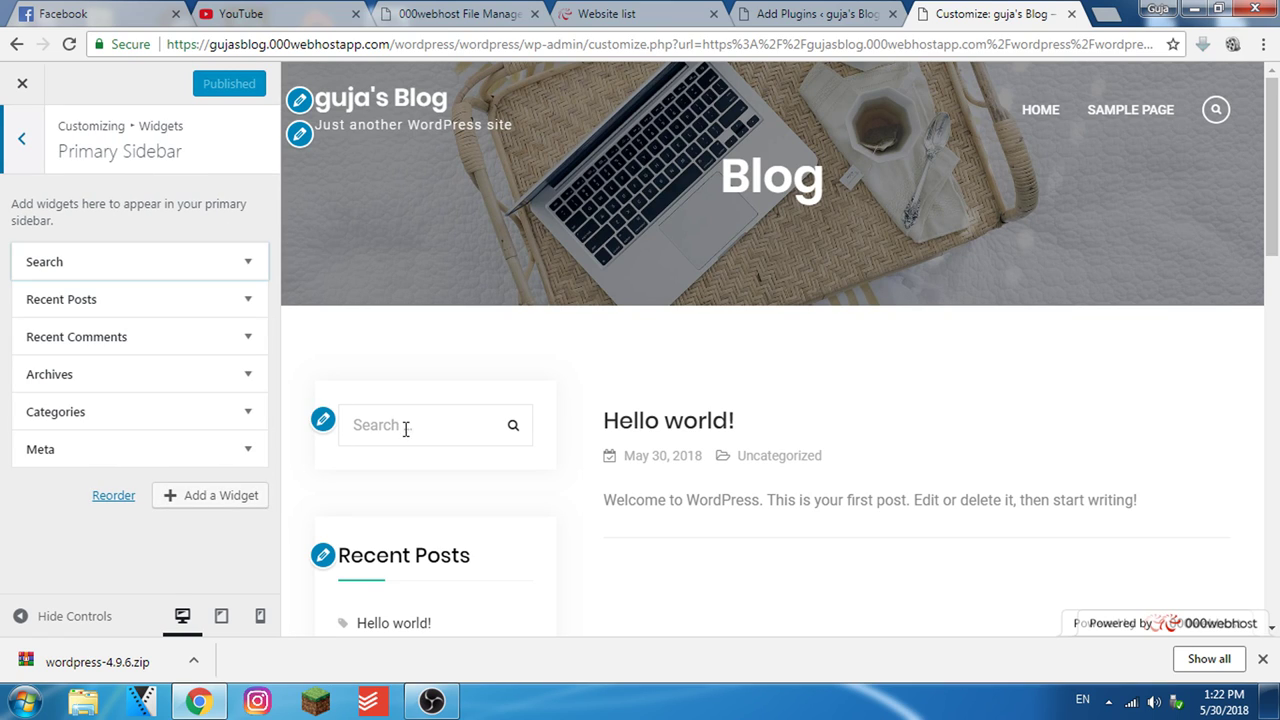
{"action": "scroll", "coordinate": [405, 430], "scroll_direction": "down", "scroll_amount": 2}
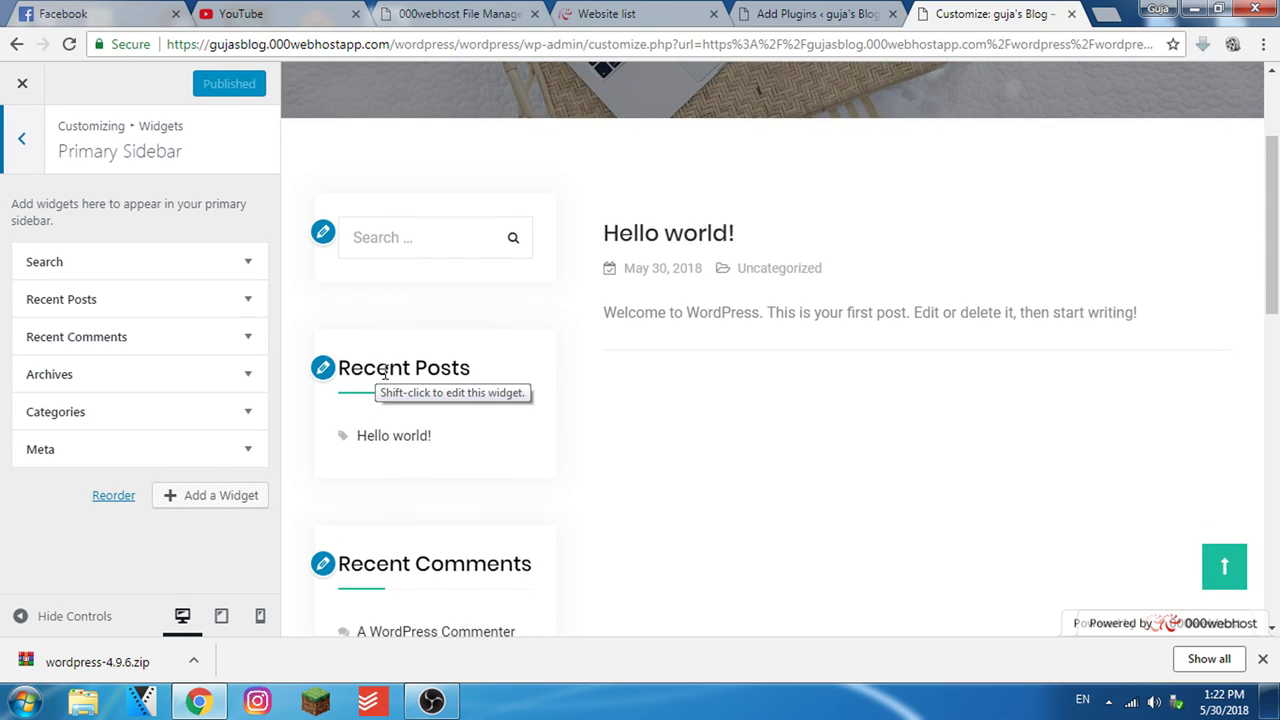
{"action": "scroll", "coordinate": [397, 466], "scroll_direction": "down", "scroll_amount": 2}
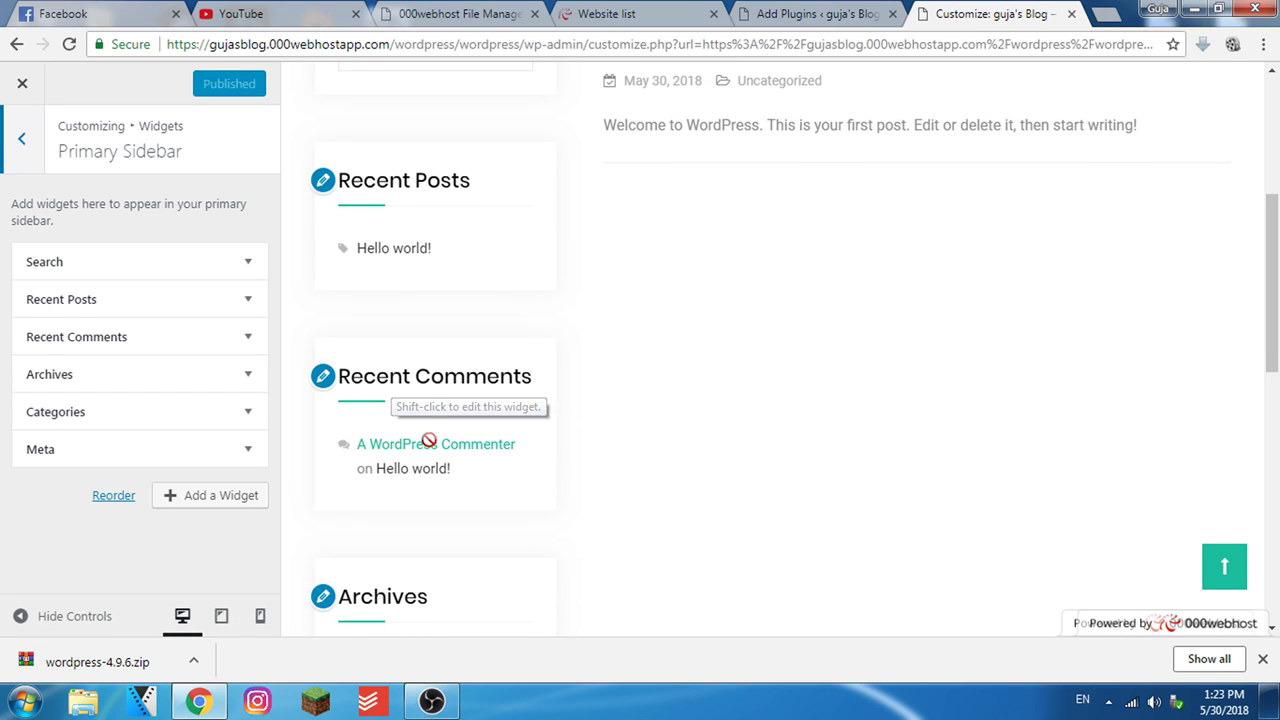
{"action": "scroll", "coordinate": [436, 437], "scroll_direction": "down", "scroll_amount": 2}
{"action": "scroll", "coordinate": [426, 491], "scroll_direction": "down", "scroll_amount": 2}
{"action": "scroll", "coordinate": [420, 509], "scroll_direction": "up", "scroll_amount": 5}
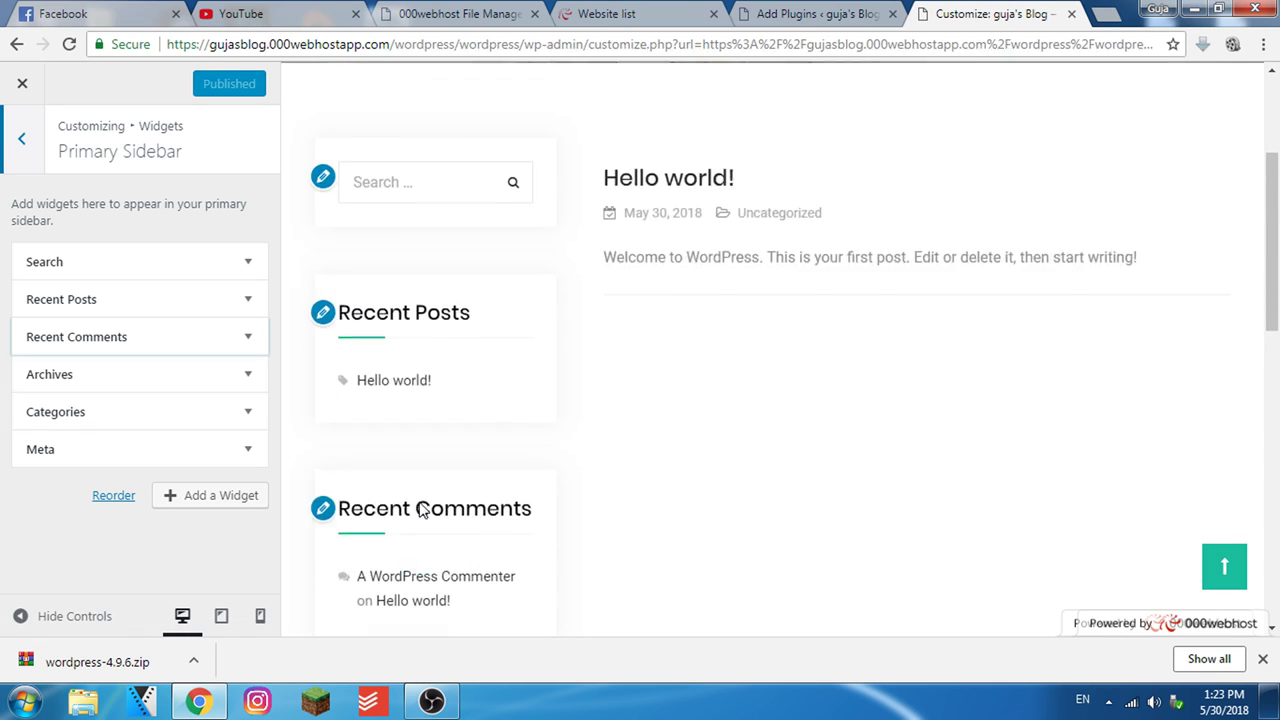
{"action": "left_click", "coordinate": [120, 264]}
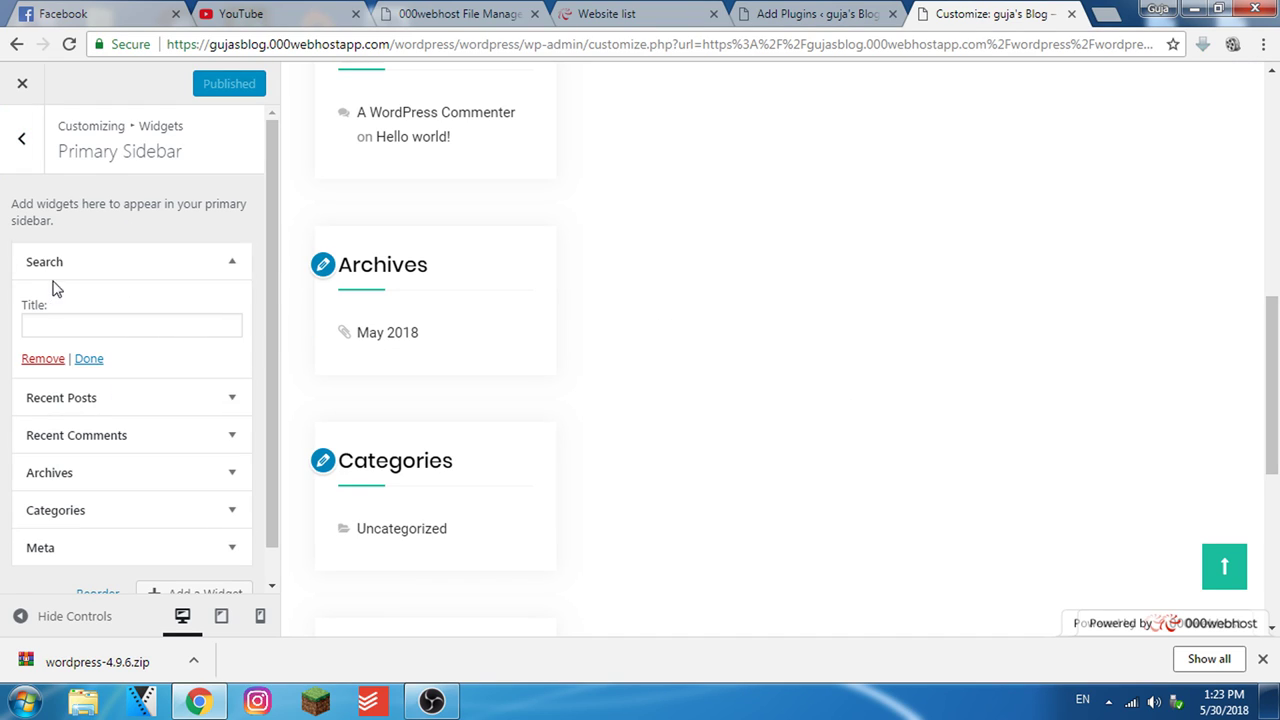
{"action": "scroll", "coordinate": [223, 506], "scroll_direction": "down", "scroll_amount": 1}
{"action": "left_click", "coordinate": [200, 560]}
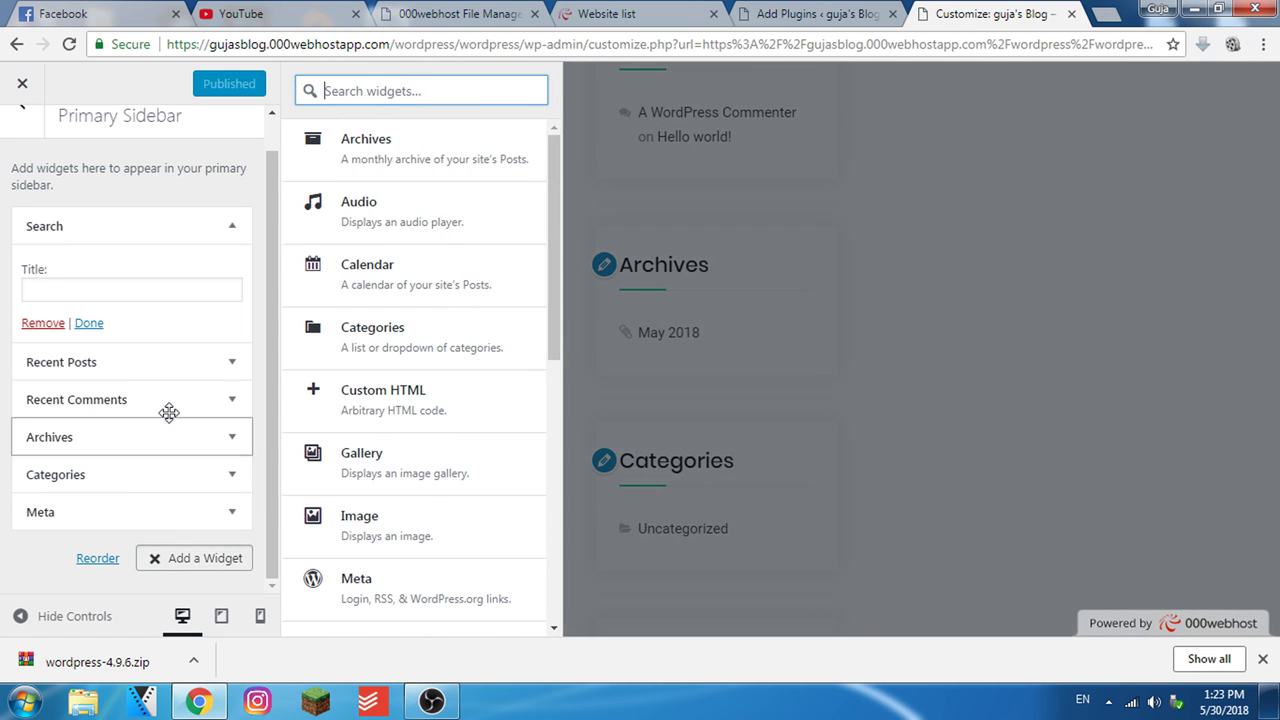
{"action": "left_click_drag", "start_coordinate": [560, 229], "coordinate": [549, 466]}
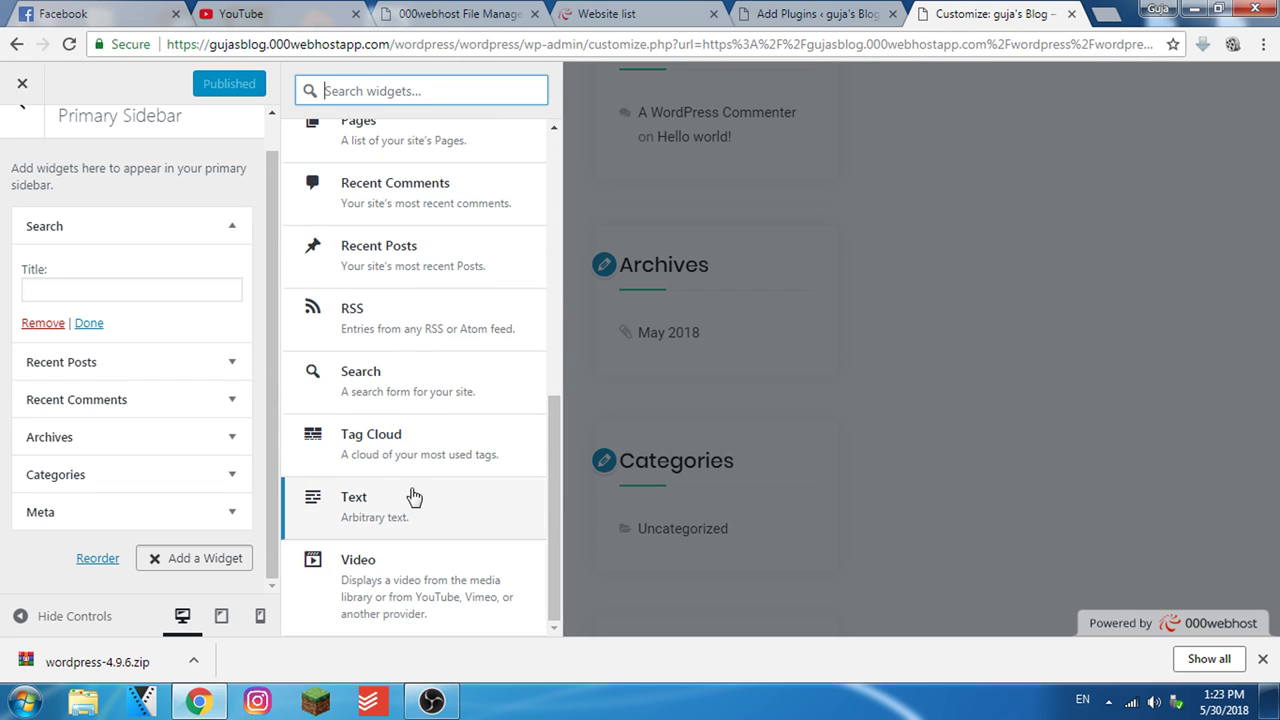
{"action": "left_click", "coordinate": [20, 86]}
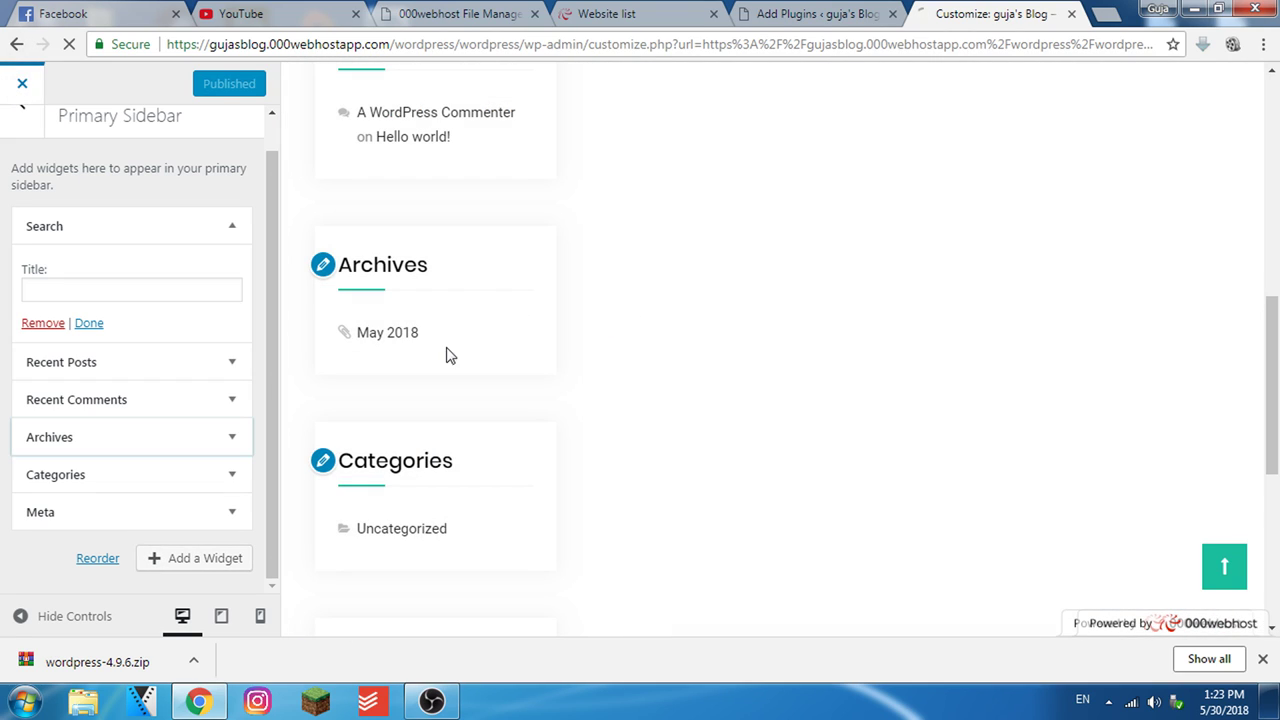
{"action": "scroll", "coordinate": [246, 500], "scroll_direction": "down", "scroll_amount": 10}
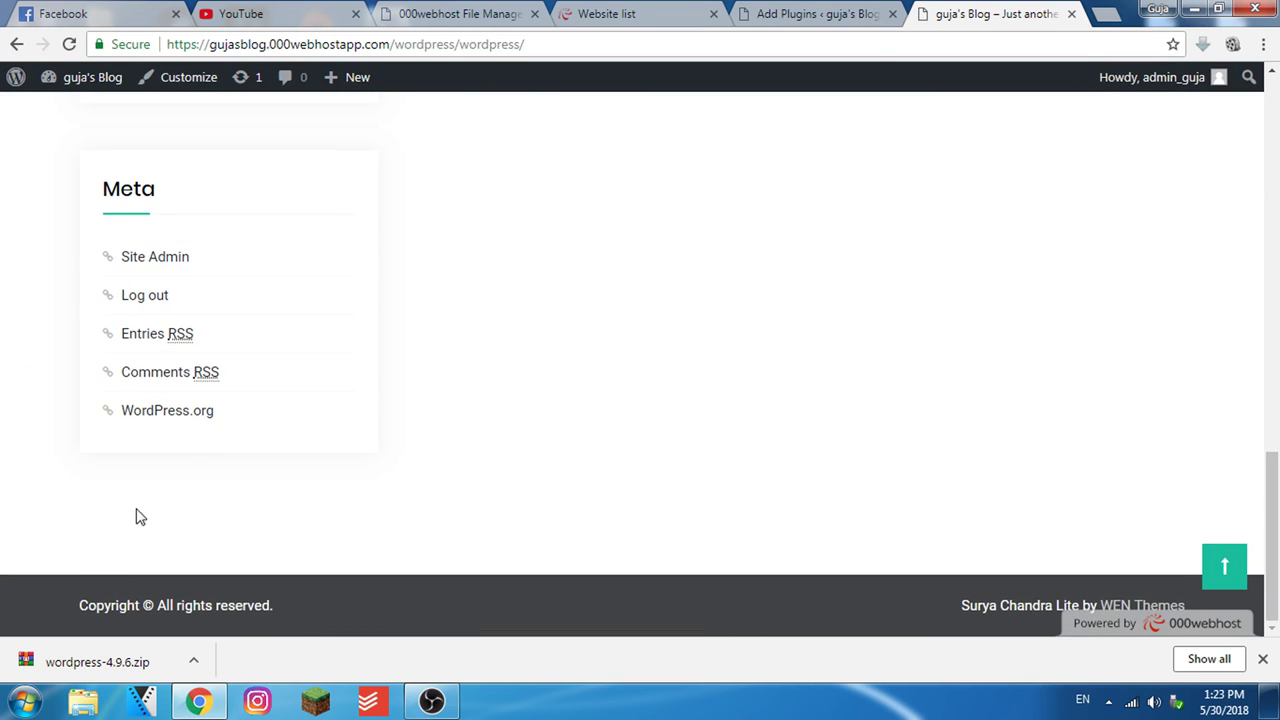
Return to the Add Plugins search results and clear the old 'spam' term from Search plugins
{"action": "scroll", "coordinate": [245, 535], "scroll_direction": "up", "scroll_amount": 5}
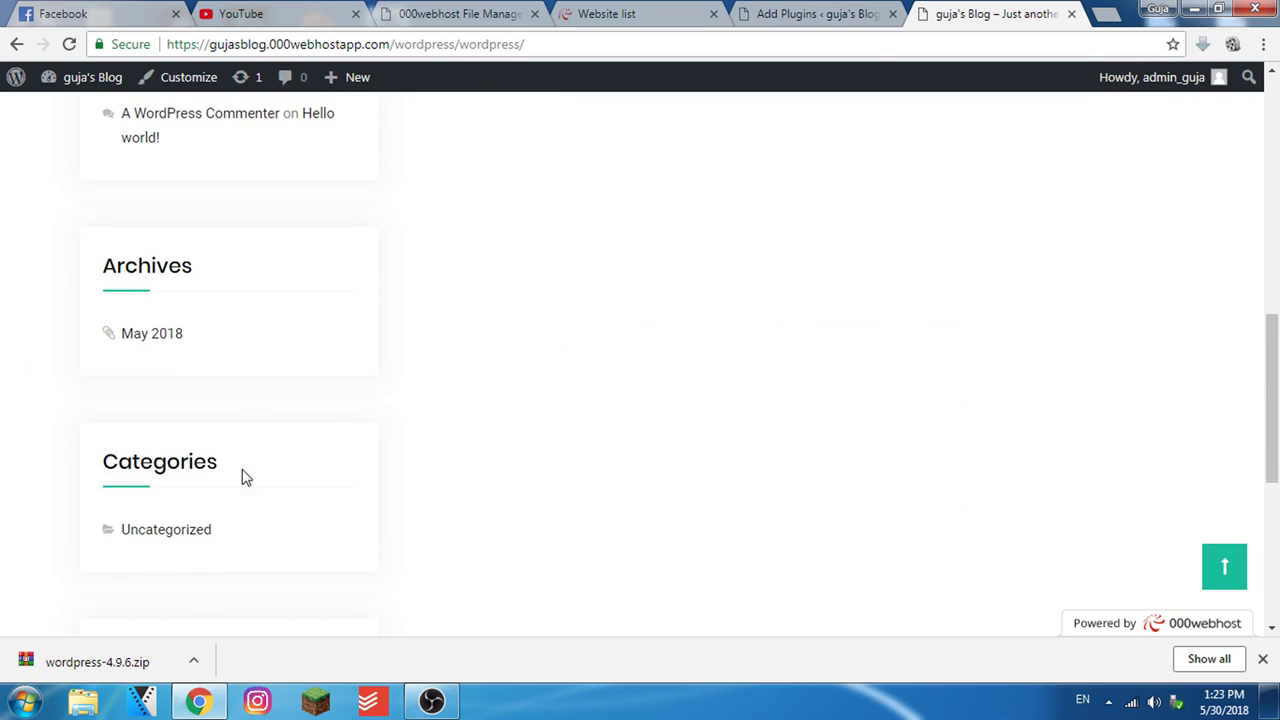
{"action": "scroll", "coordinate": [473, 429], "scroll_direction": "up", "scroll_amount": 8}
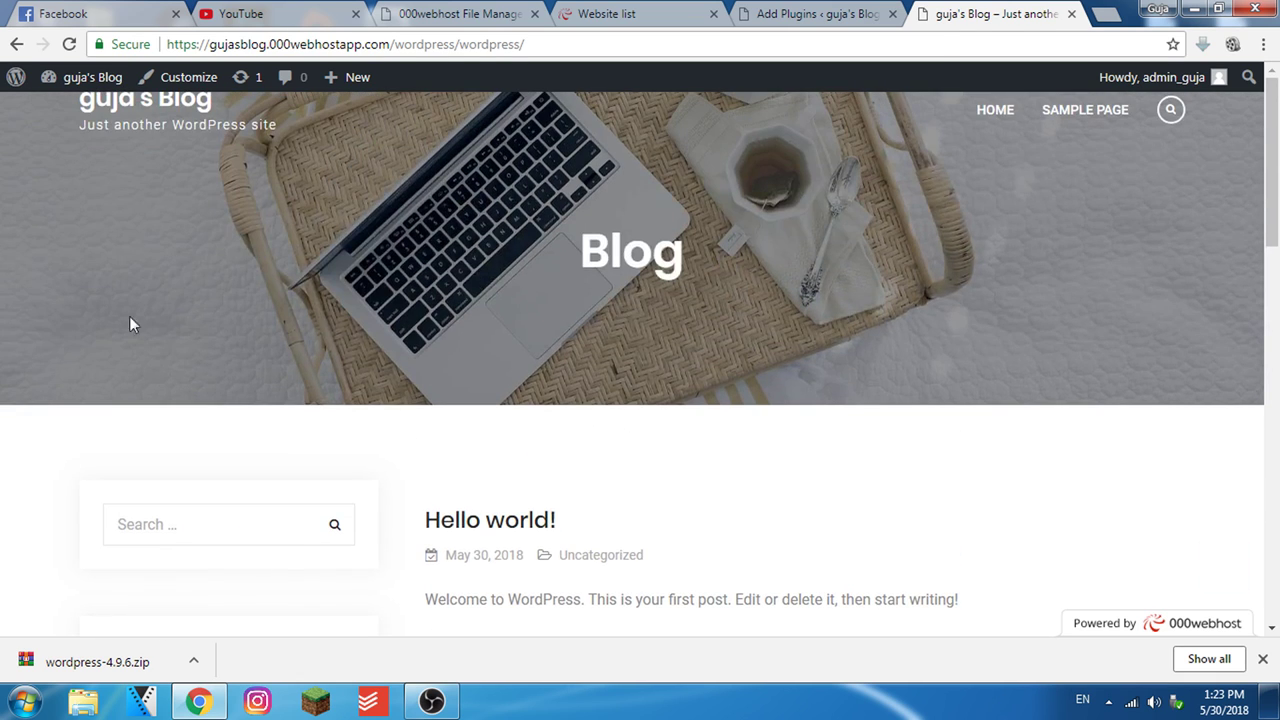
{"action": "key", "text": "ctrl+shift+Tab"}
{"action": "scroll", "coordinate": [805, 410], "scroll_direction": "up", "scroll_amount": 9}
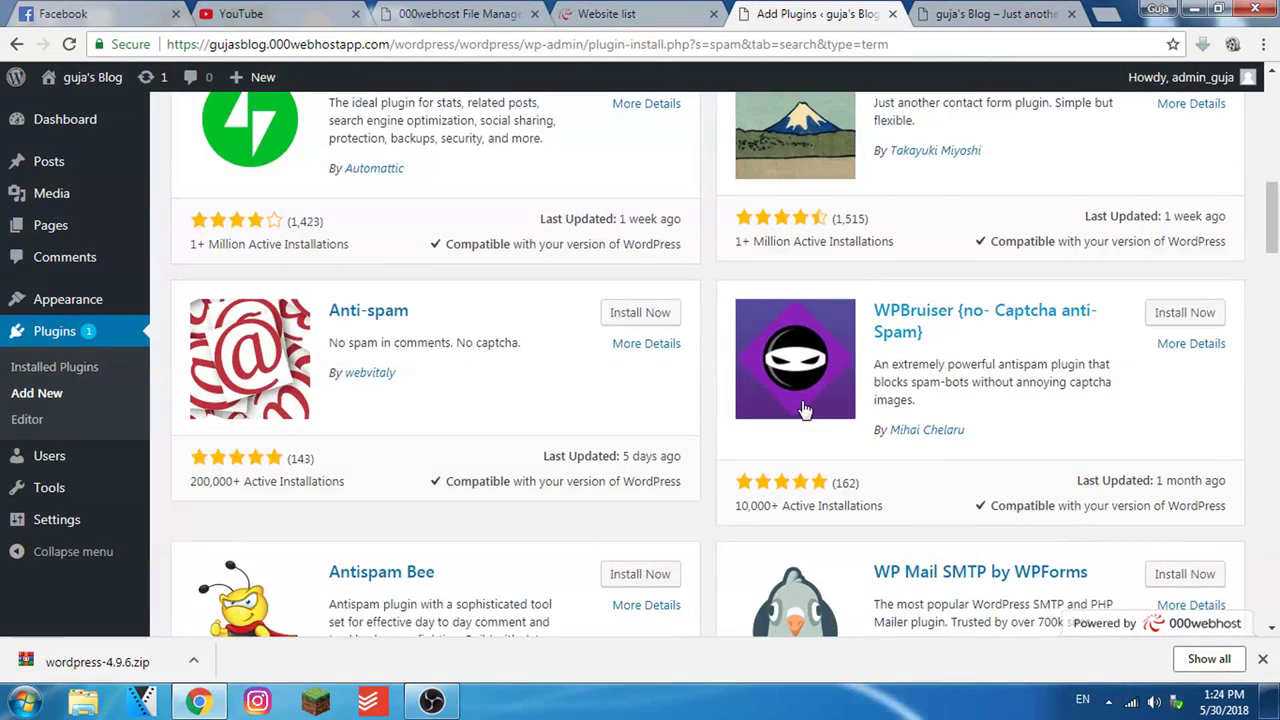
{"action": "left_click", "coordinate": [607, 10]}
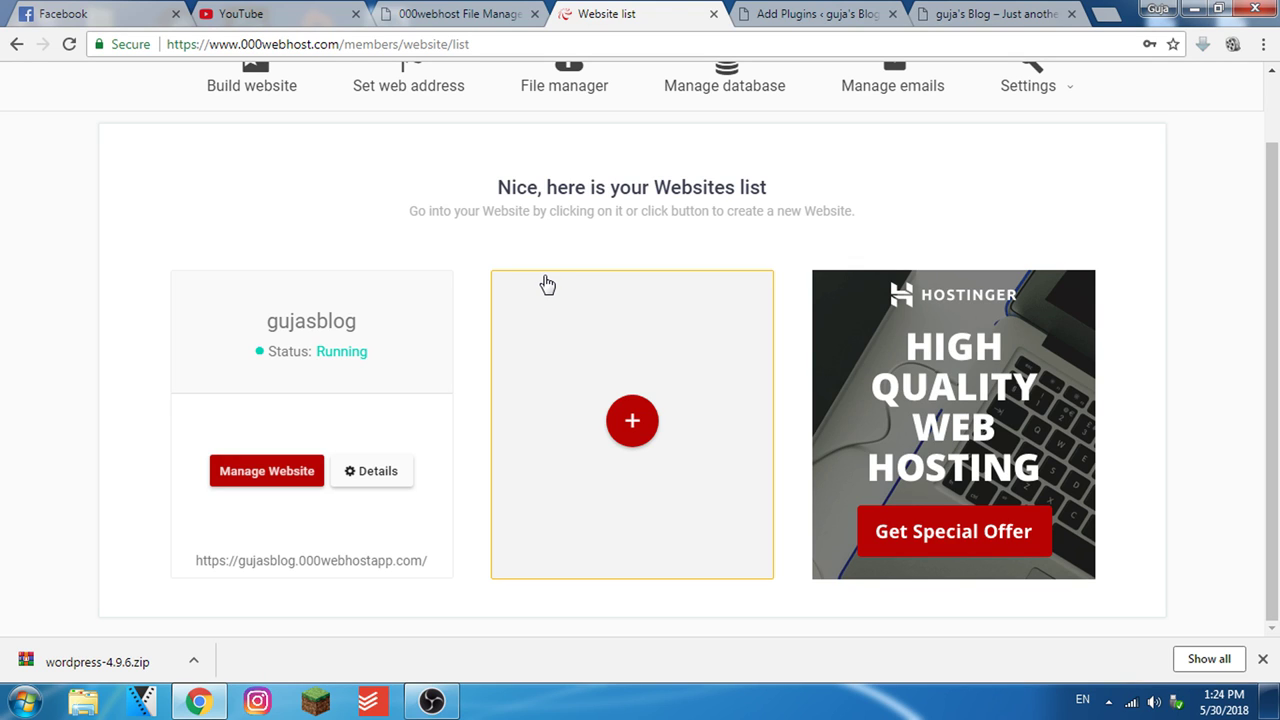
{"action": "left_click", "coordinate": [805, 13]}
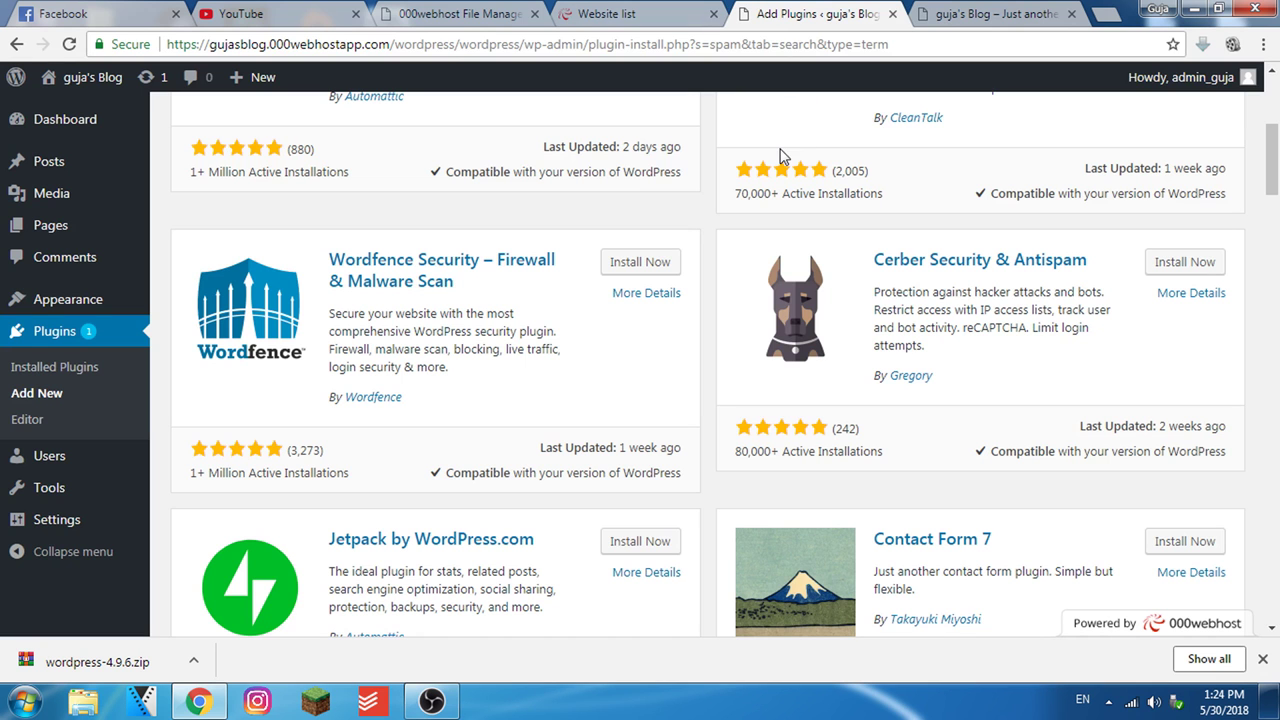
{"action": "key", "text": "ctrl+Tab"}
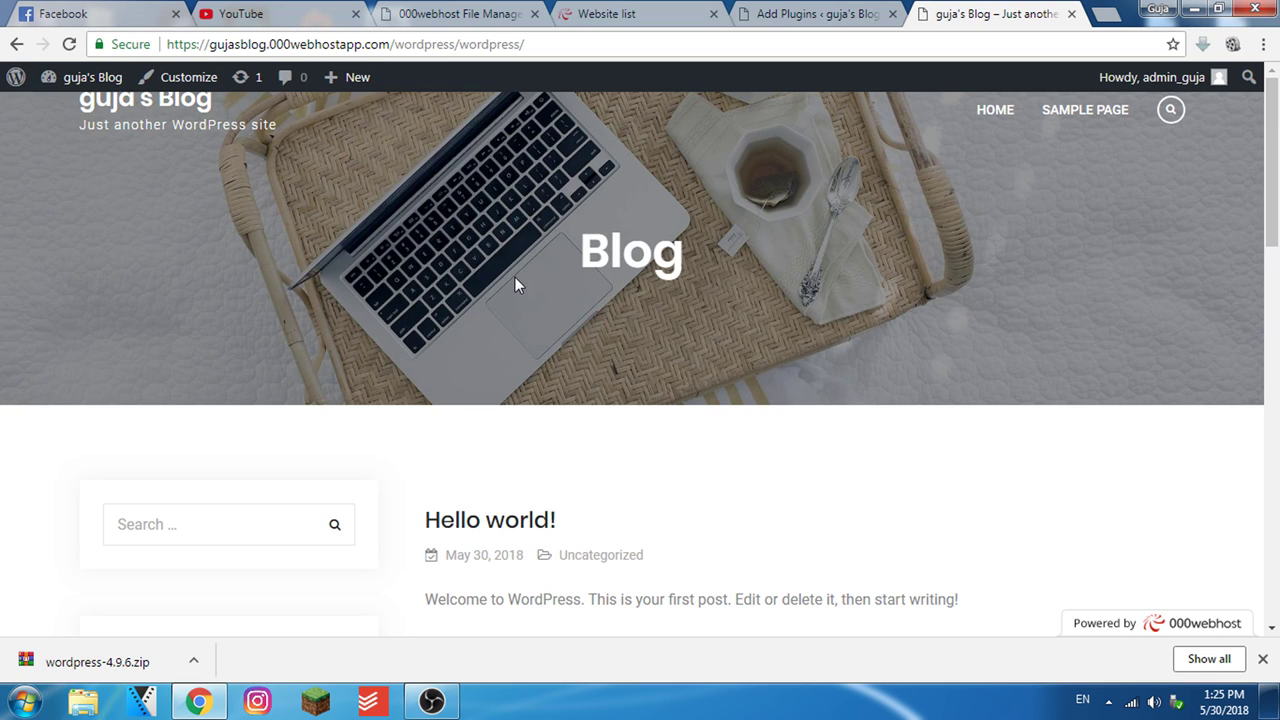
{"action": "left_click", "coordinate": [782, 8]}
{"action": "scroll", "coordinate": [663, 397], "scroll_direction": "up", "scroll_amount": 4}
{"action": "left_click_drag", "start_coordinate": [1020, 270], "coordinate": [912, 266]}
{"action": "key", "text": "BackSpace"}
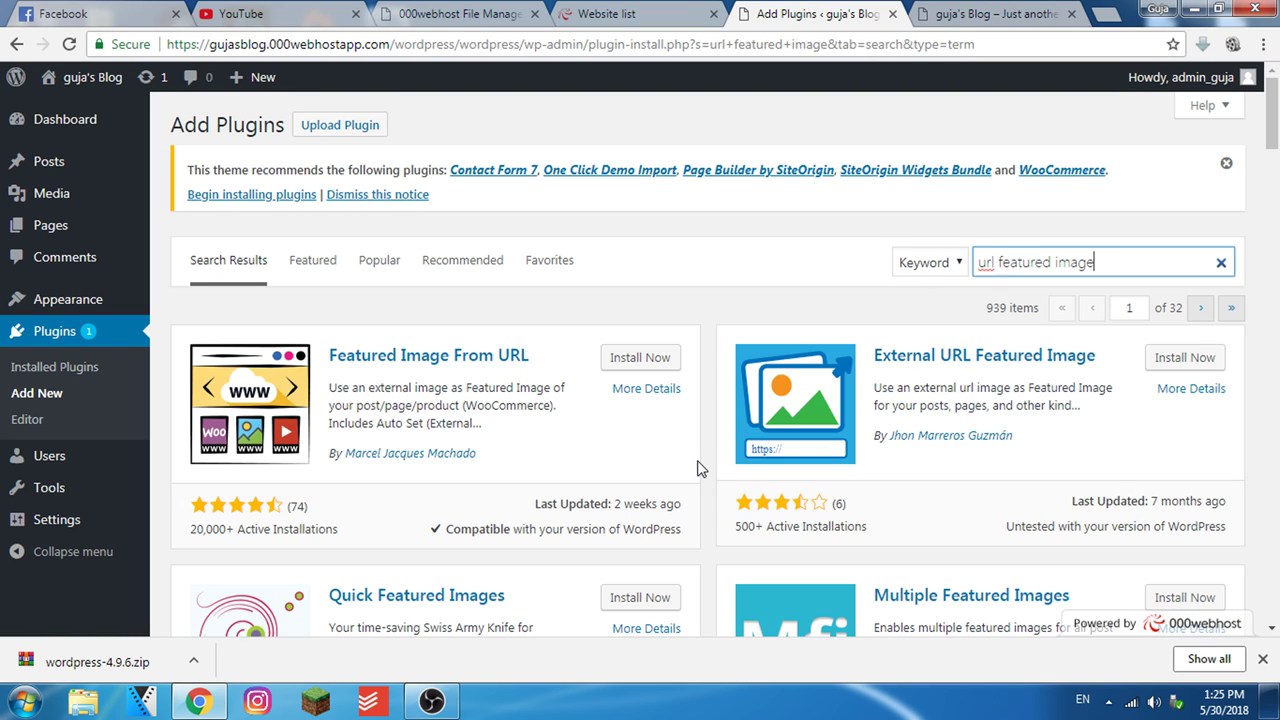
Install the Featured Image From URL plugin, then search 'img upload' and open ImgBB
{"action": "left_click", "coordinate": [628, 360]}
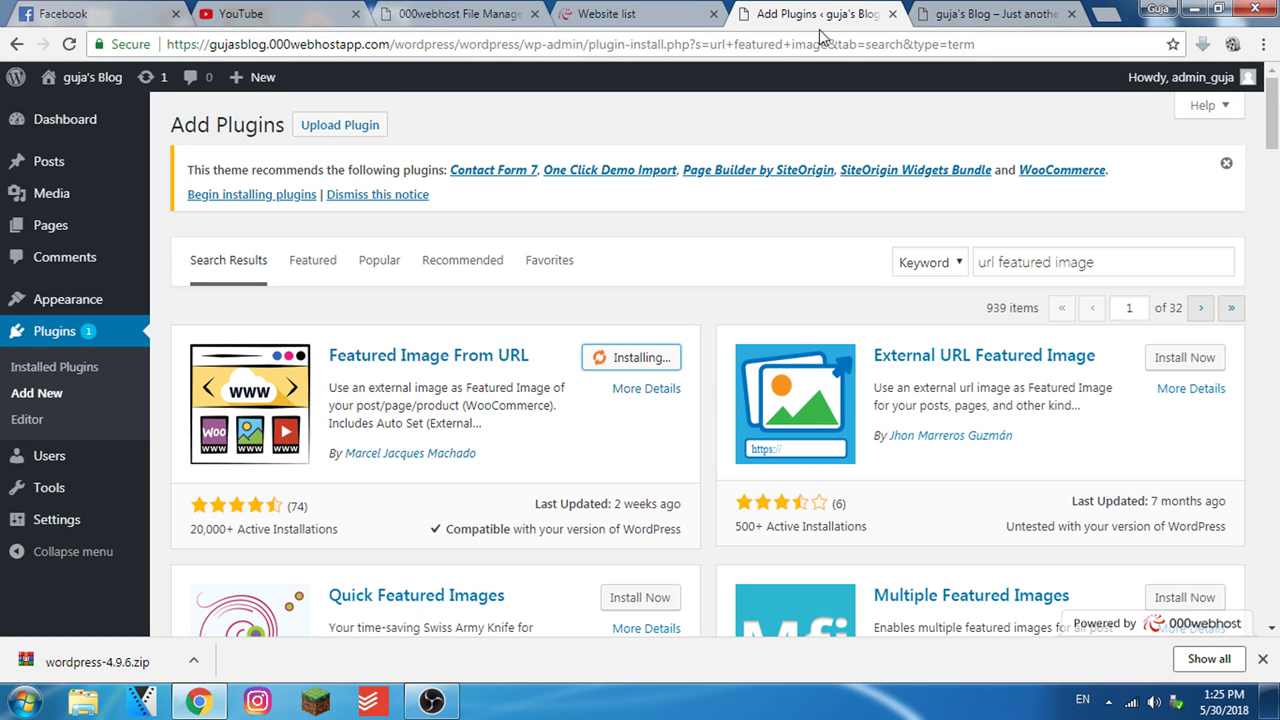
{"action": "left_click", "coordinate": [1106, 14]}
{"action": "type", "text": "im"}
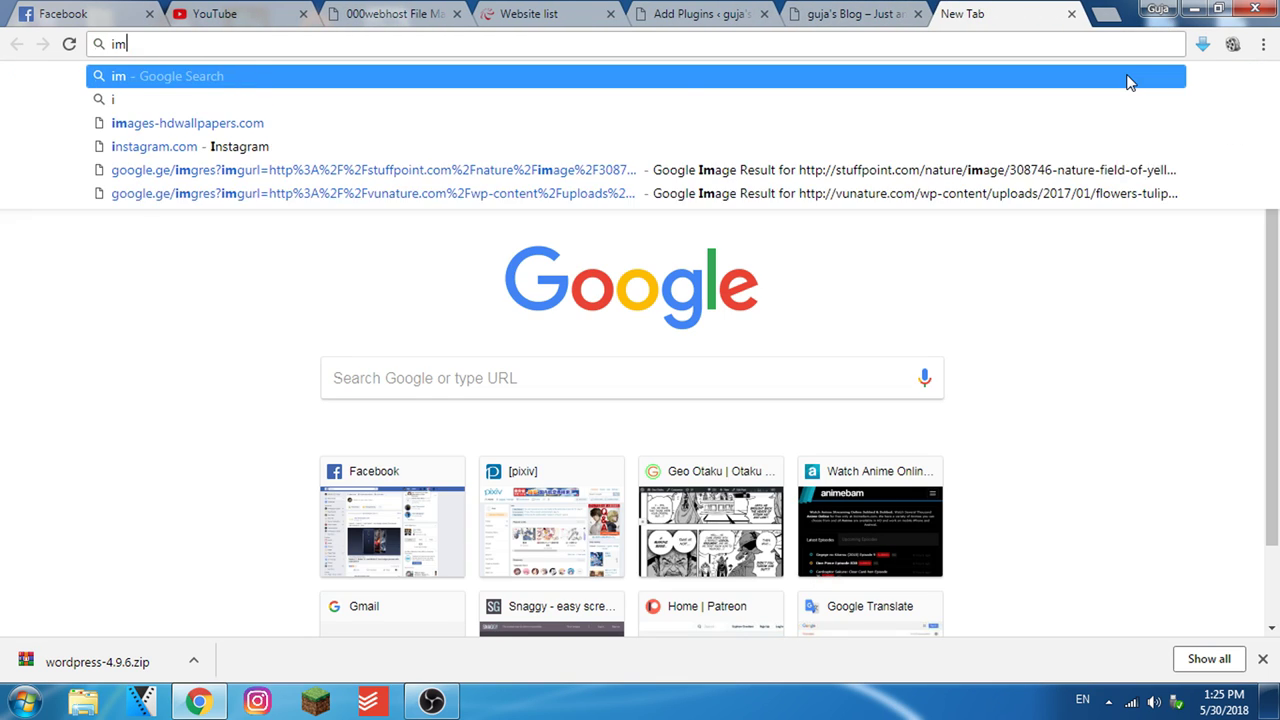
{"action": "type", "text": "g upload"}
{"action": "key", "text": "Return"}
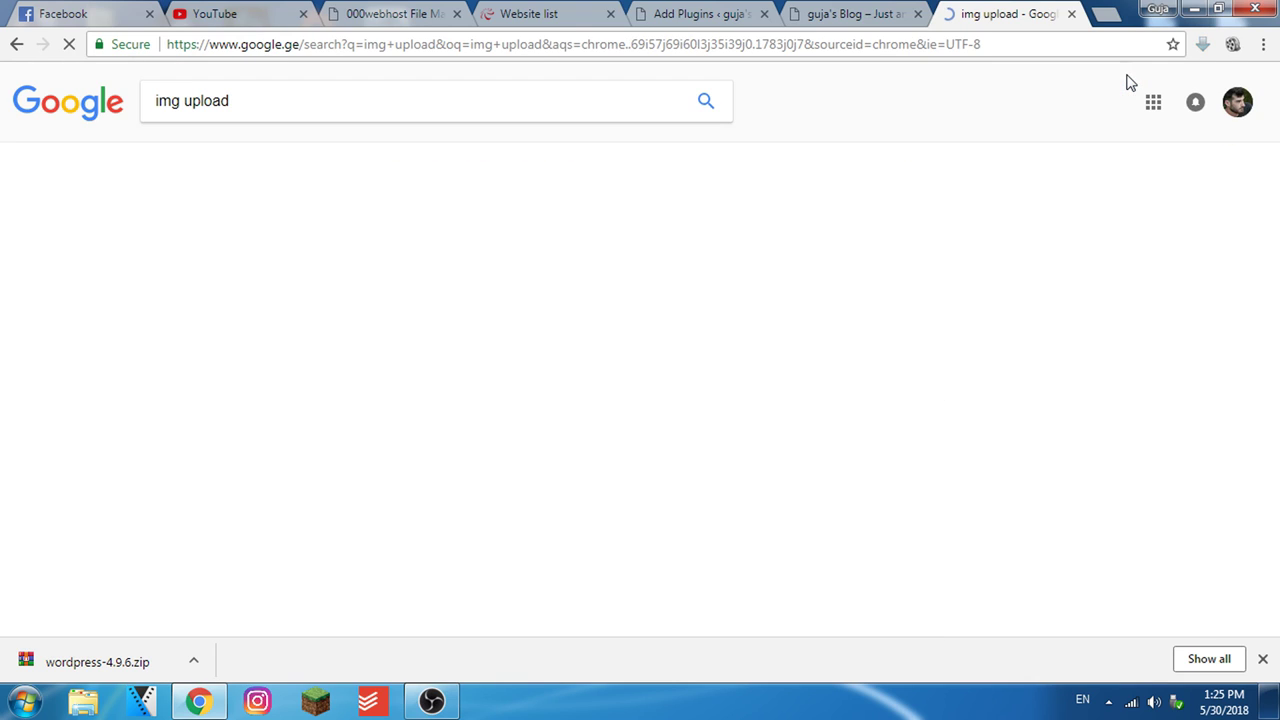
{"action": "scroll", "coordinate": [500, 354], "scroll_direction": "down", "scroll_amount": 2}
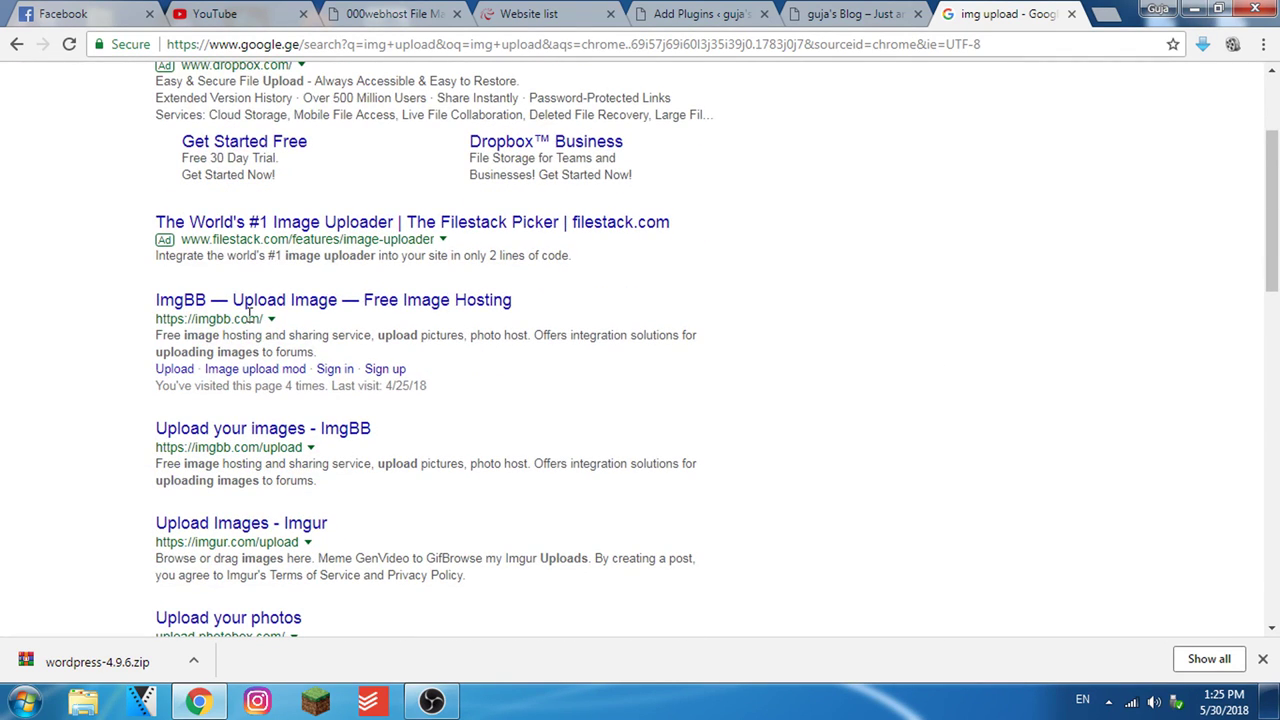
{"action": "left_click", "coordinate": [300, 306]}
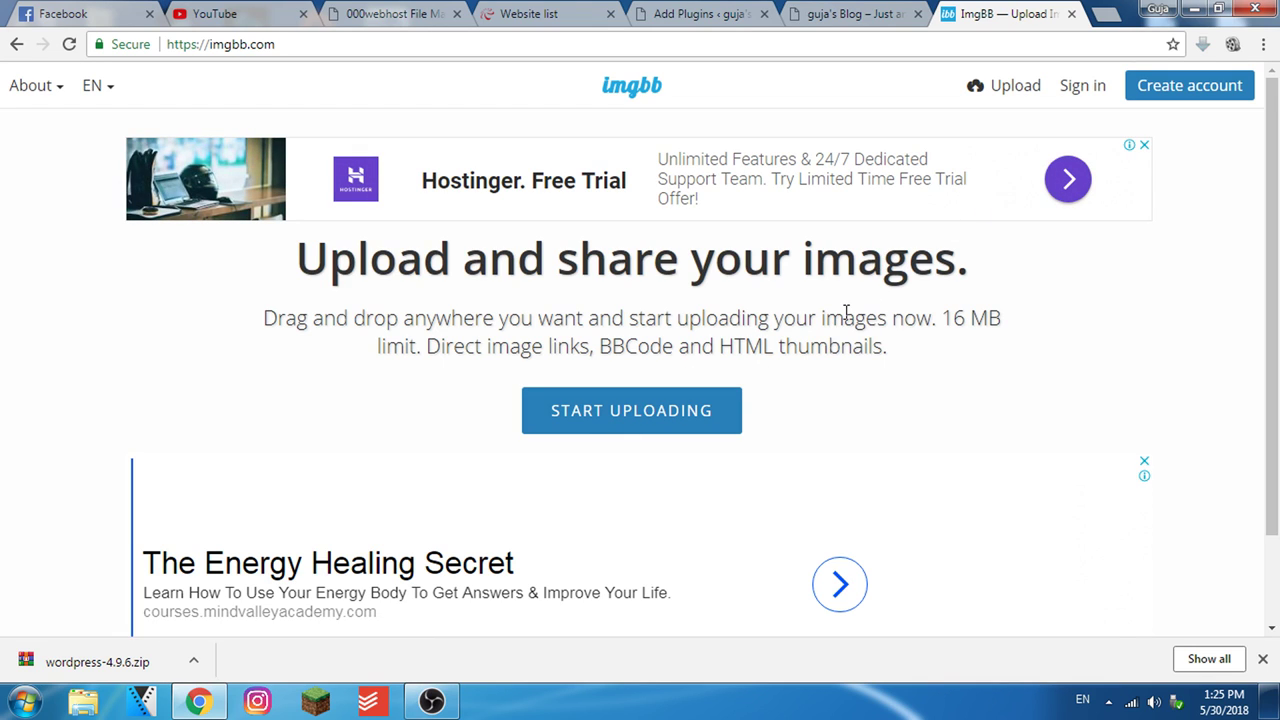
Activate the Featured Image From URL plugin from the plugin search results
{"action": "left_click", "coordinate": [880, 13]}
{"action": "left_click", "coordinate": [722, 8]}
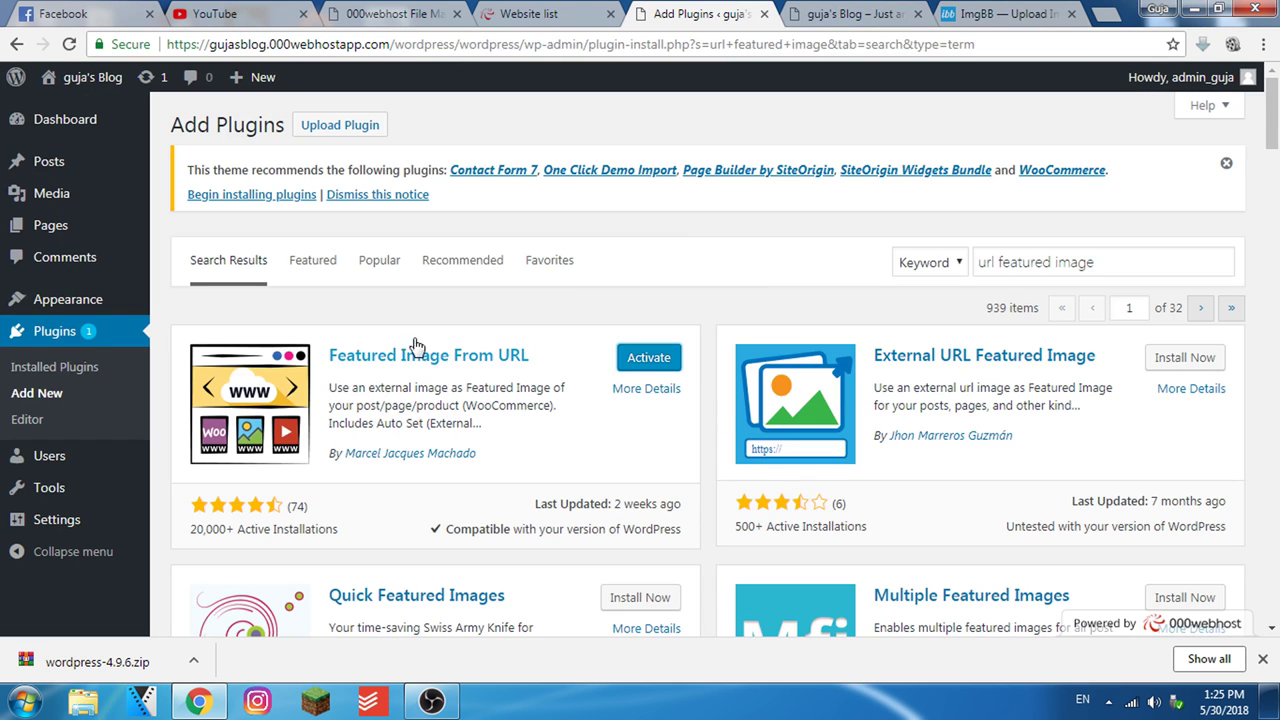
{"action": "left_click", "coordinate": [630, 392]}
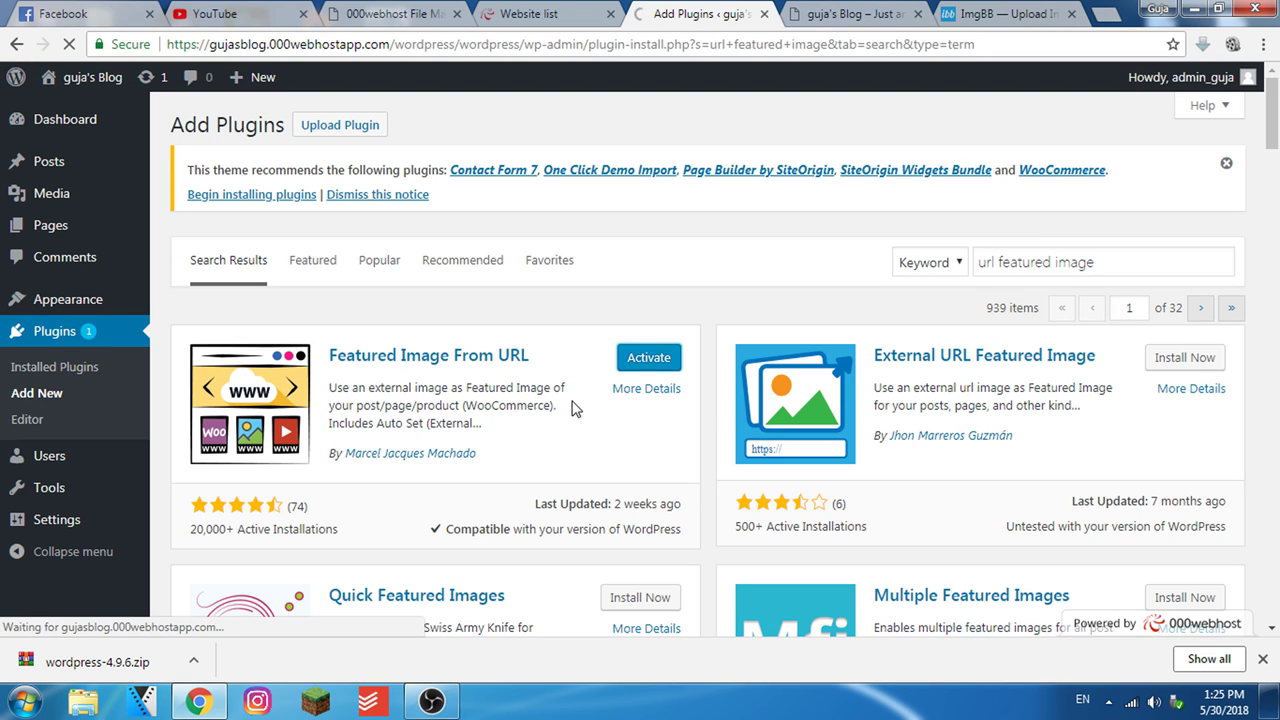
Run a web search for 'pictures' in a new tab and start a new blog post
{"action": "key", "text": "ctrl+t"}
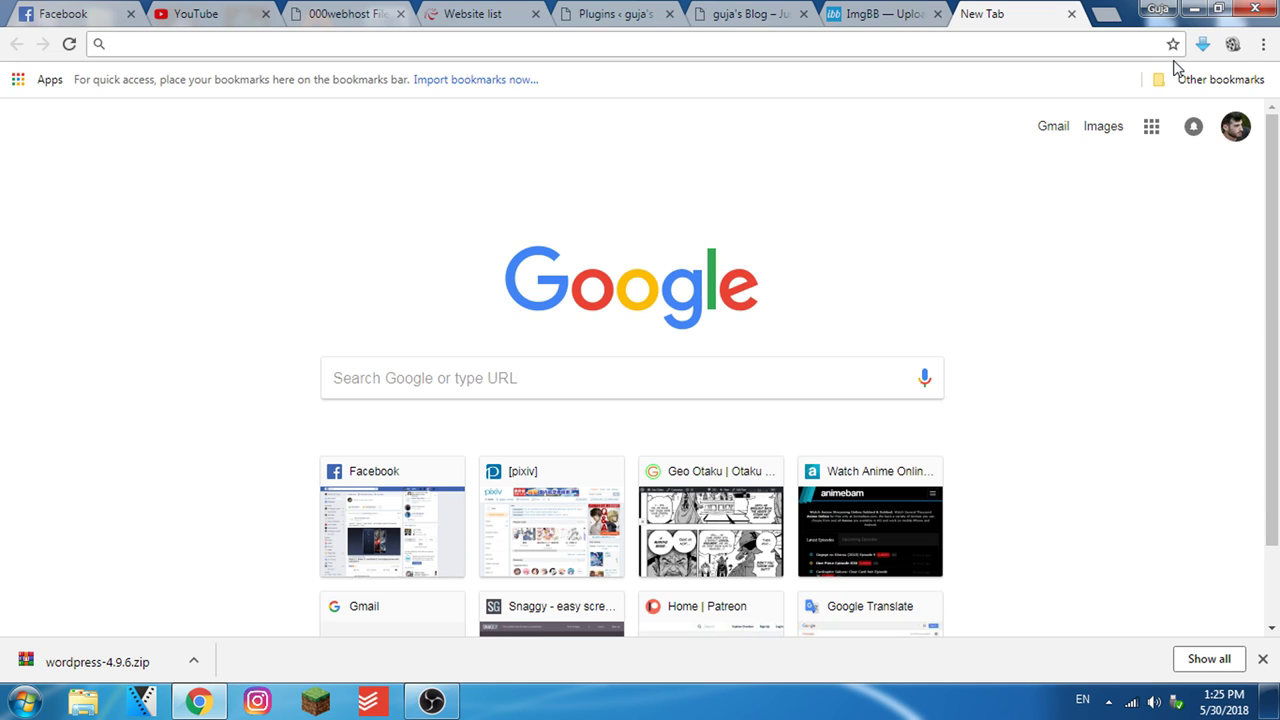
{"action": "type", "text": "pictures"}
{"action": "key", "text": "Return"}
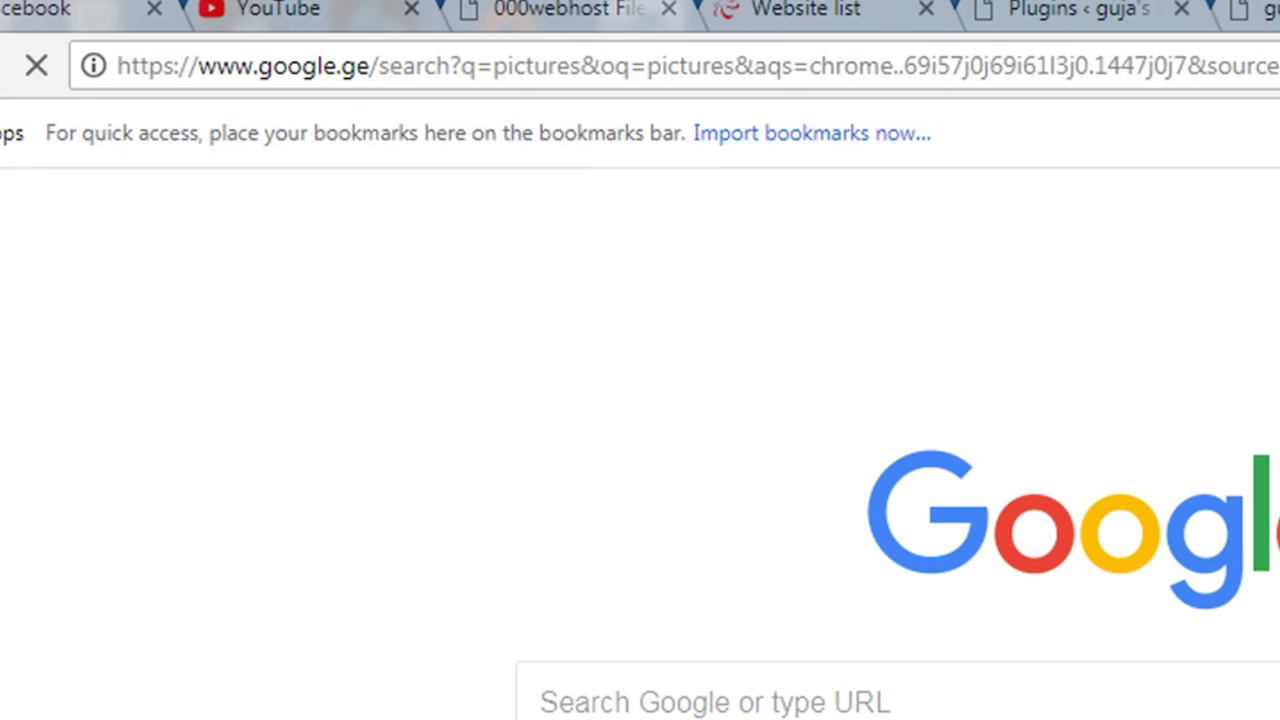
{"action": "key", "text": "ctrl+5"}
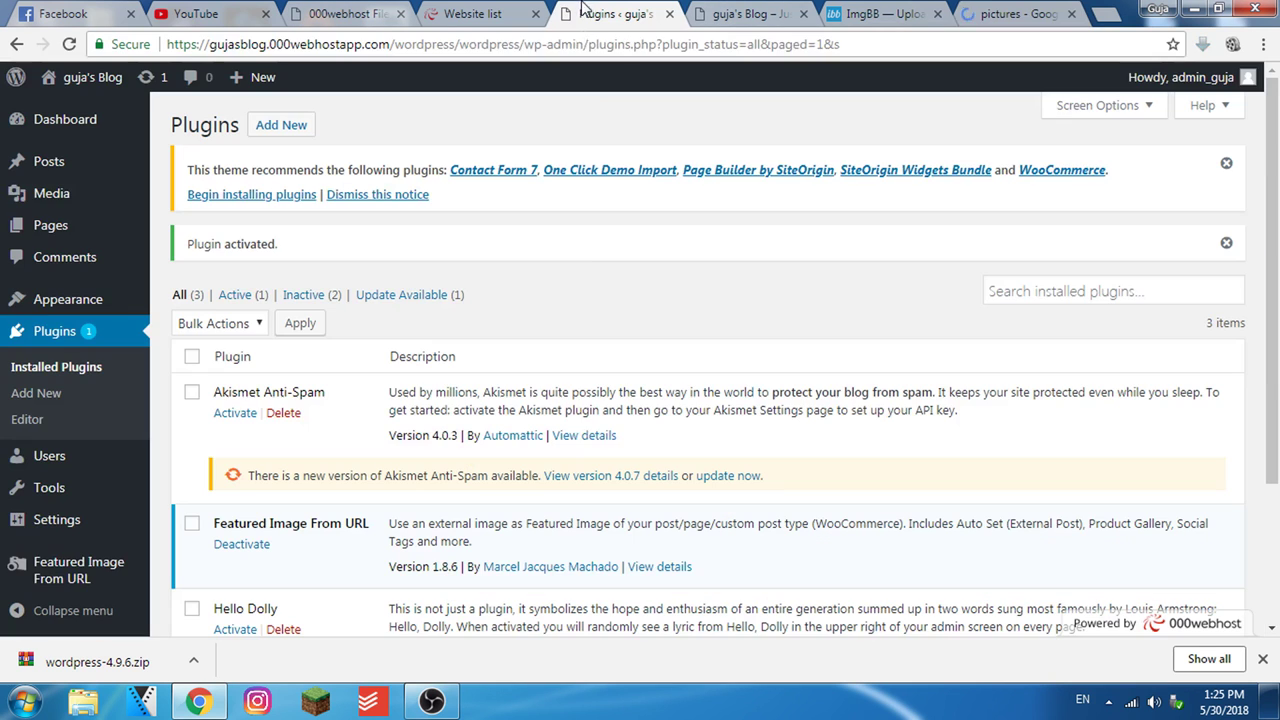
{"action": "left_click", "coordinate": [752, 12]}
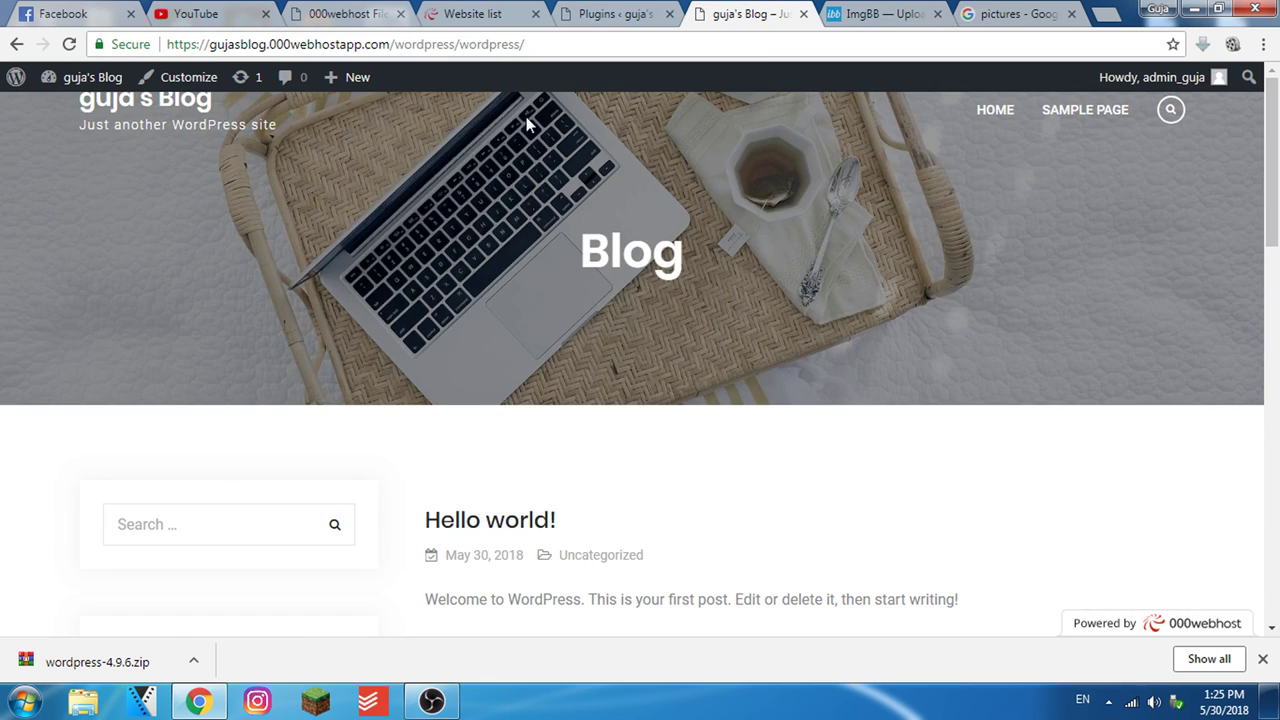
{"action": "mouse_move", "coordinate": [350, 78]}
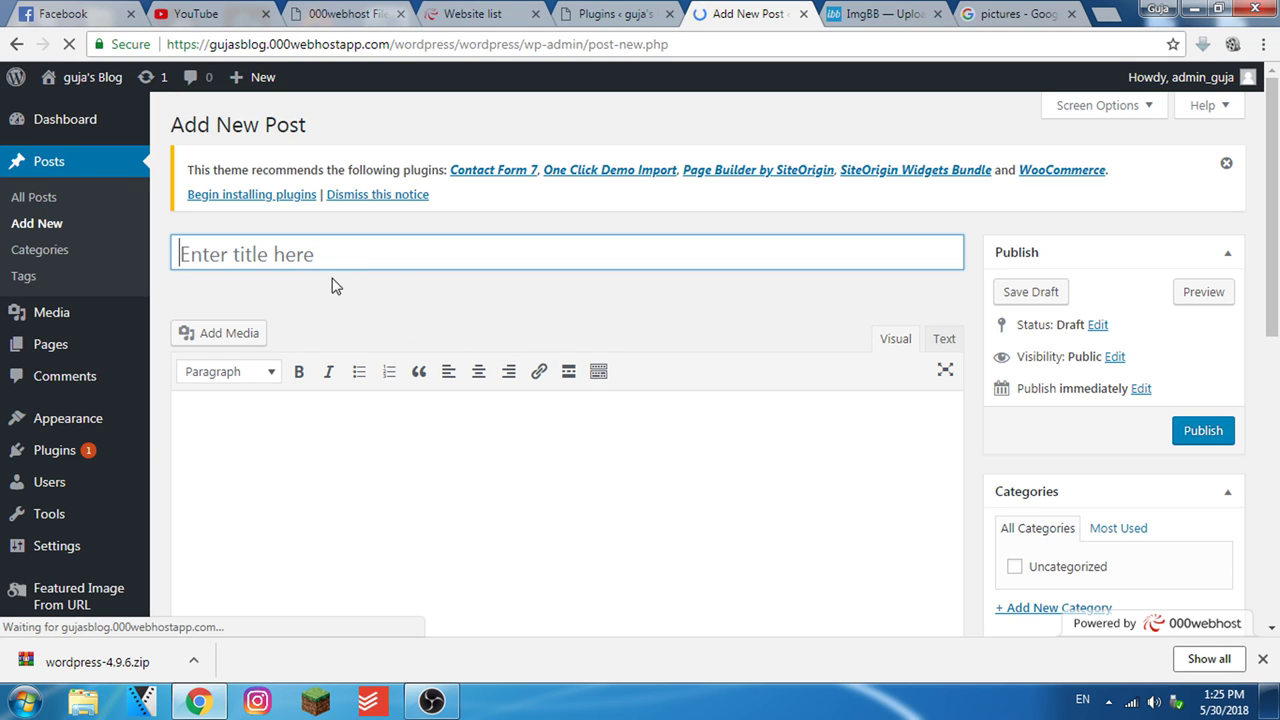
Move the Featured Image box below the Featured Image from URL box
{"action": "left_click", "coordinate": [404, 420]}
{"action": "scroll", "coordinate": [497, 400], "scroll_direction": "down", "scroll_amount": 3}
{"action": "scroll", "coordinate": [600, 480], "scroll_direction": "down", "scroll_amount": 2}
{"action": "scroll", "coordinate": [1130, 470], "scroll_direction": "up", "scroll_amount": 2}
{"action": "scroll", "coordinate": [1080, 420], "scroll_direction": "down", "scroll_amount": 3}
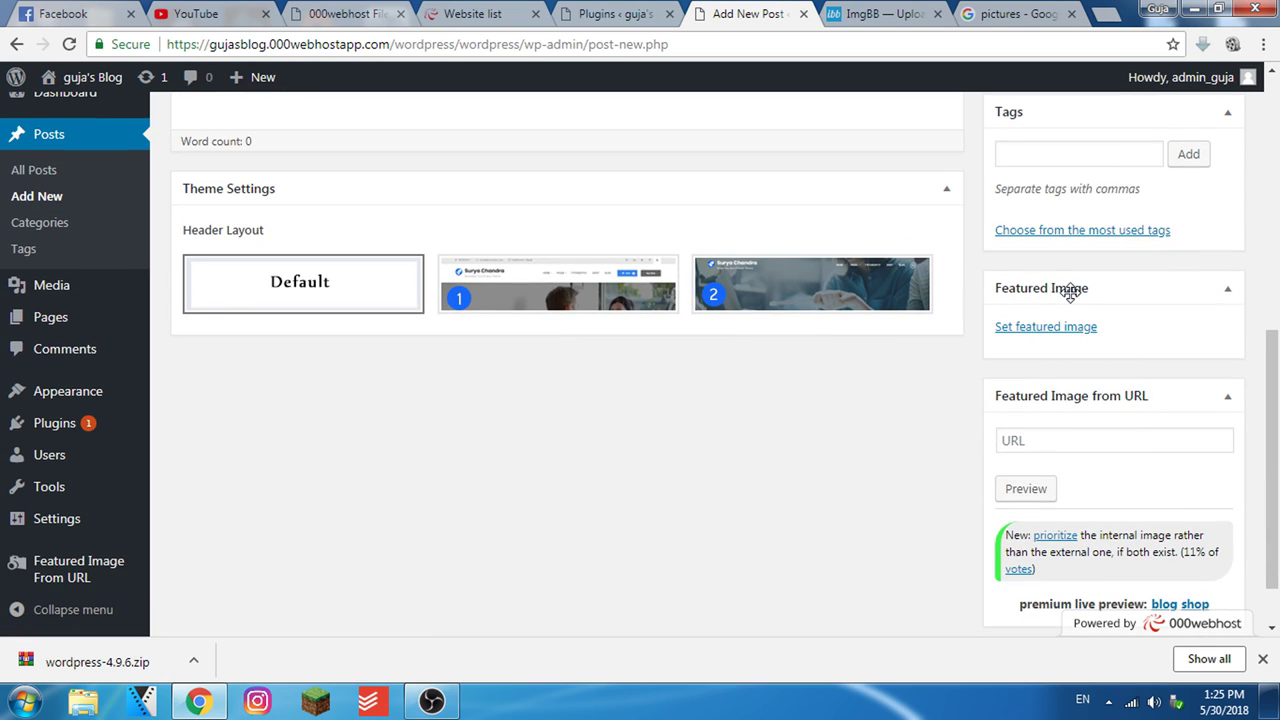
{"action": "left_click_drag", "start_coordinate": [1080, 287], "coordinate": [1086, 546]}
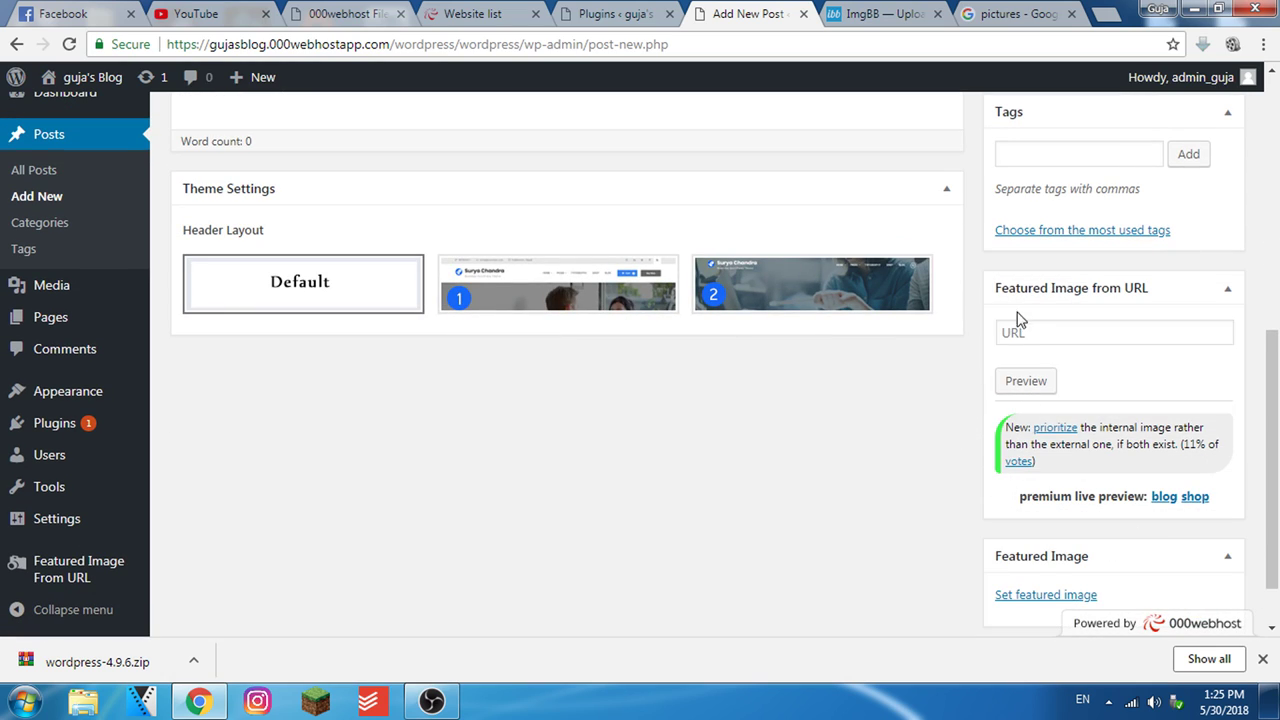
{"action": "left_click", "coordinate": [1059, 336]}
{"action": "left_click", "coordinate": [683, 446]}
Paste the palm-tree sunset image address from Google Images into the URL field and publish
{"action": "left_click", "coordinate": [1005, 13]}
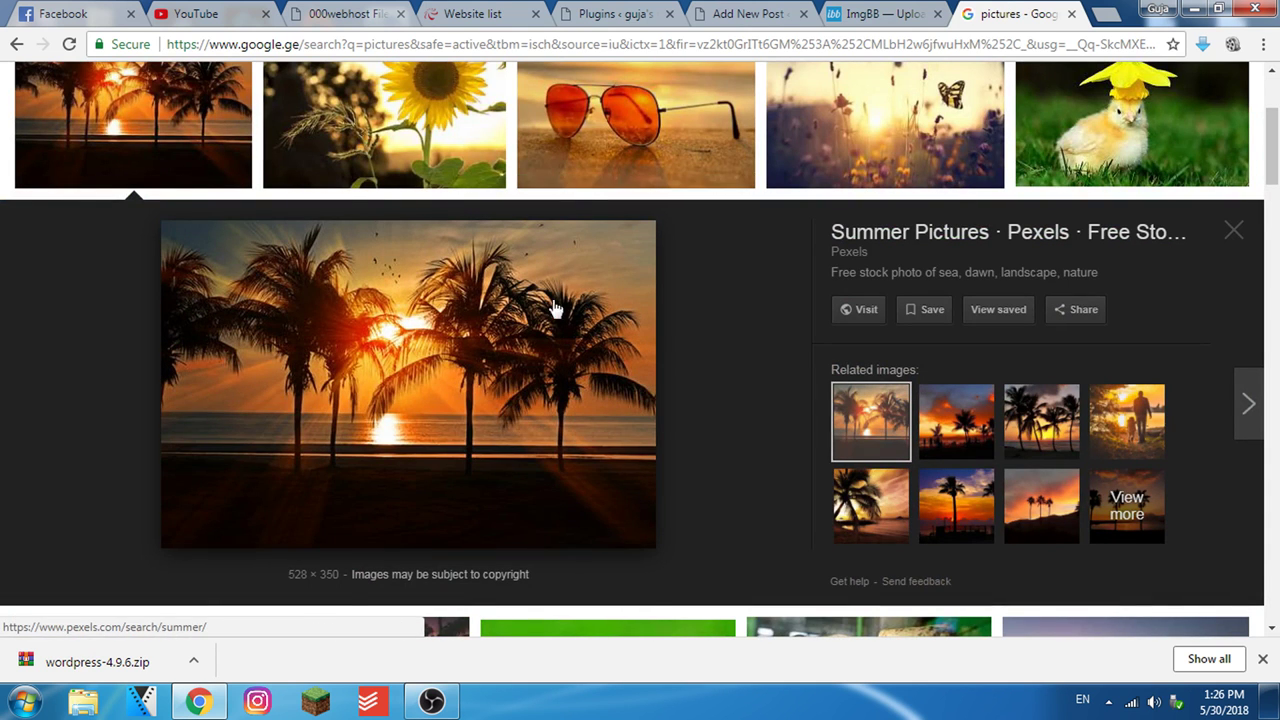
{"action": "right_click", "coordinate": [443, 362]}
{"action": "left_click", "coordinate": [553, 580]}
{"action": "left_click", "coordinate": [478, 13]}
{"action": "left_click", "coordinate": [612, 13]}
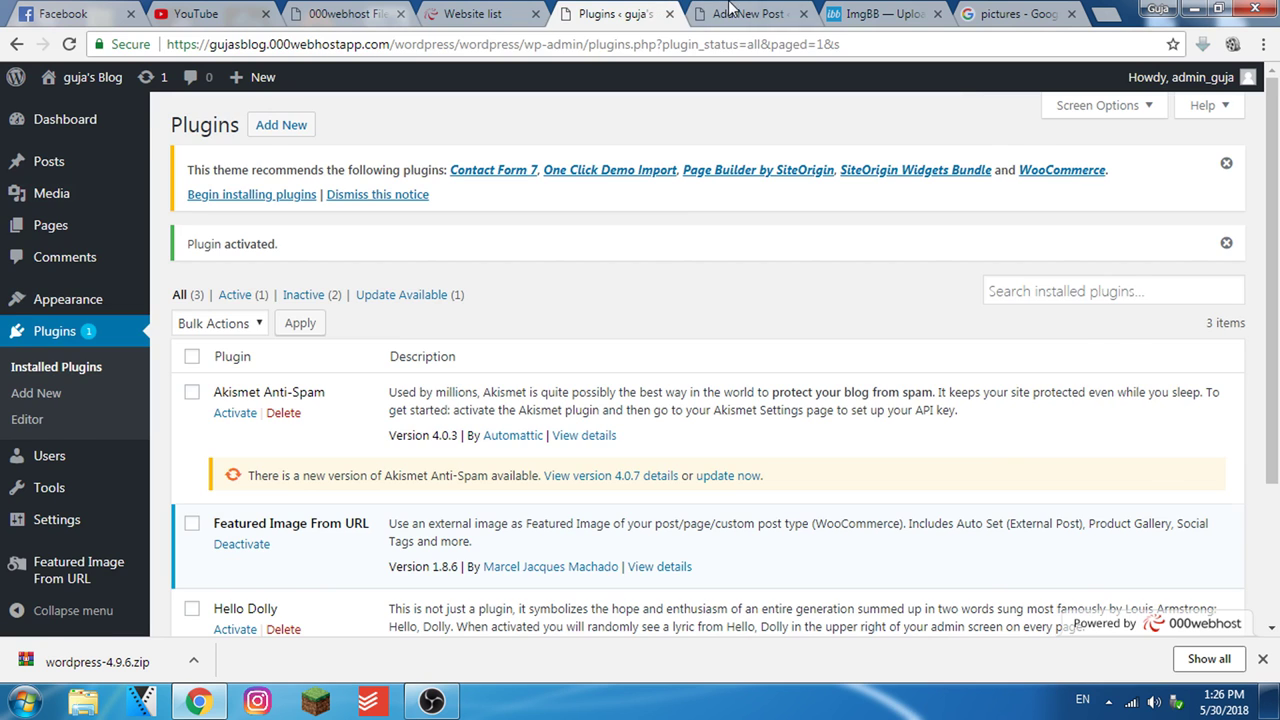
{"action": "left_click", "coordinate": [750, 13]}
{"action": "left_click", "coordinate": [1056, 333]}
{"action": "key", "text": "ctrl+v"}
{"action": "scroll", "coordinate": [1220, 294], "scroll_direction": "up", "scroll_amount": 5}
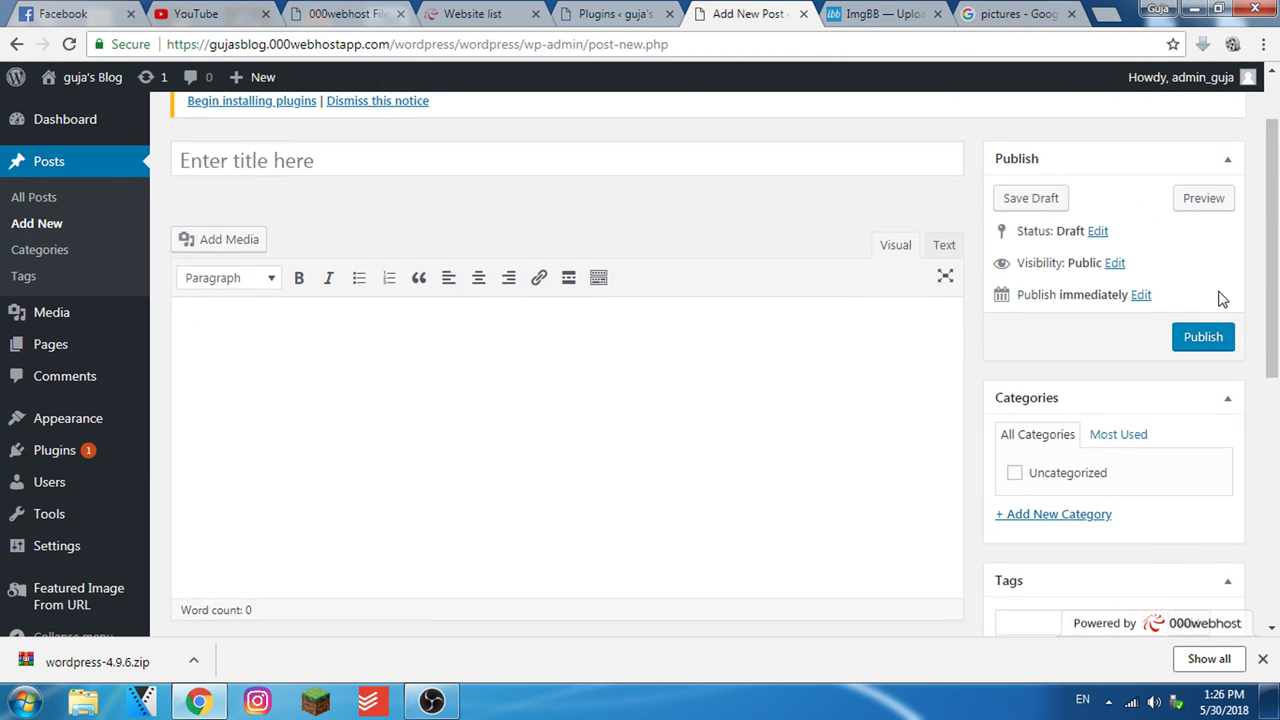
{"action": "left_click", "coordinate": [1203, 430]}
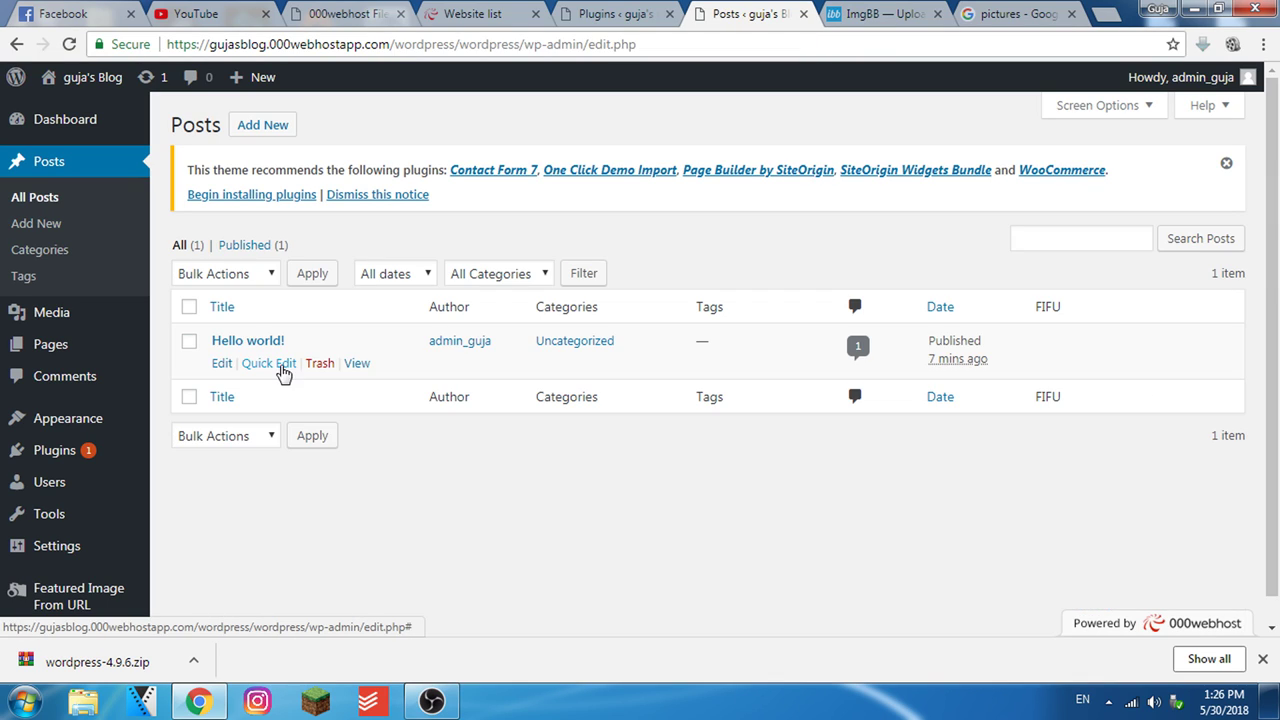
Set the palm-tree image URL as the Hello world! featured image and update the post
{"action": "left_click", "coordinate": [221, 363]}
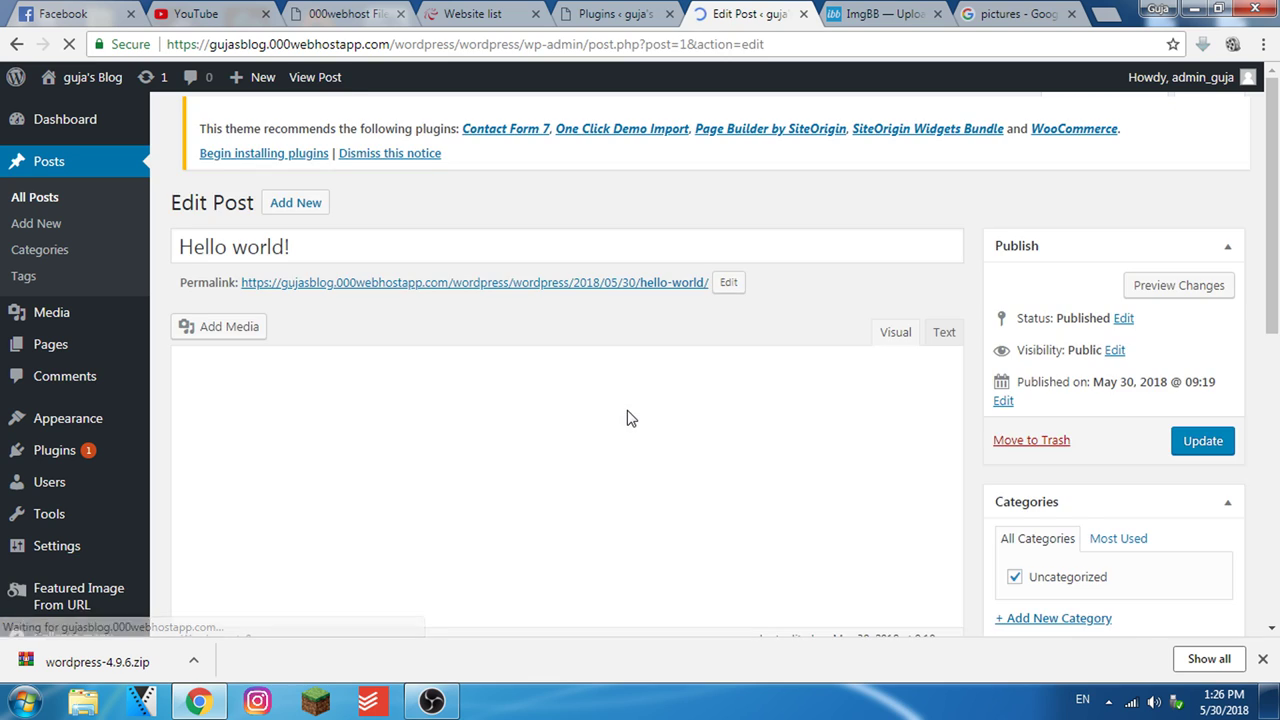
{"action": "scroll", "coordinate": [1114, 510], "scroll_direction": "down", "scroll_amount": 5}
{"action": "left_click", "coordinate": [1080, 262]}
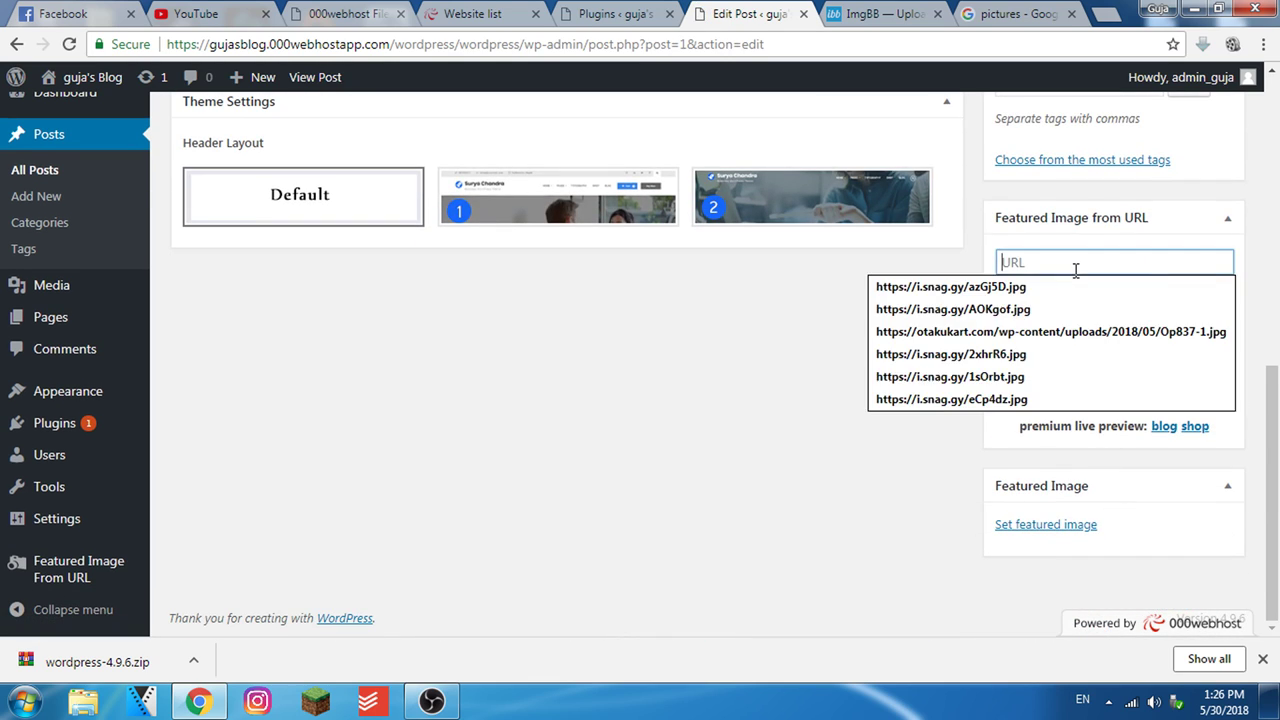
{"action": "scroll", "coordinate": [1150, 300], "scroll_direction": "up", "scroll_amount": 5}
{"action": "left_click", "coordinate": [1200, 268]}
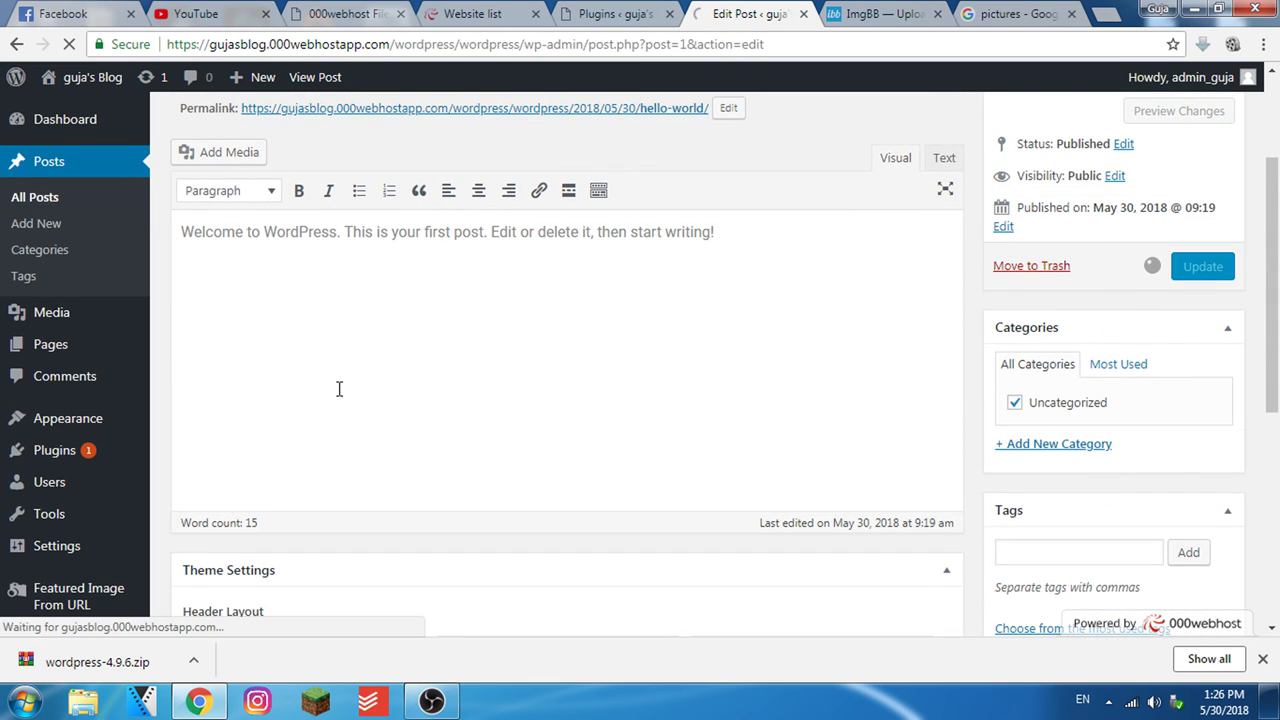
Open the live blog in a new tab and close the post editor
{"action": "left_click", "coordinate": [614, 14]}
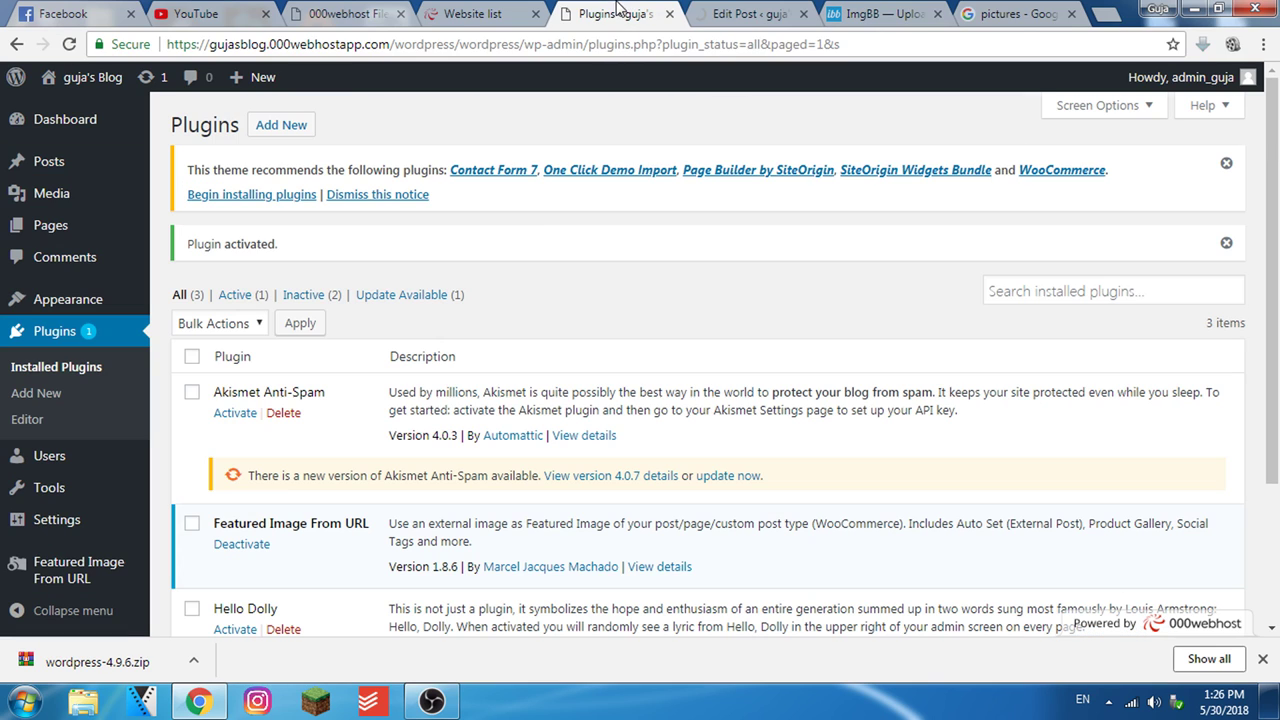
{"action": "left_click", "coordinate": [155, 126]}
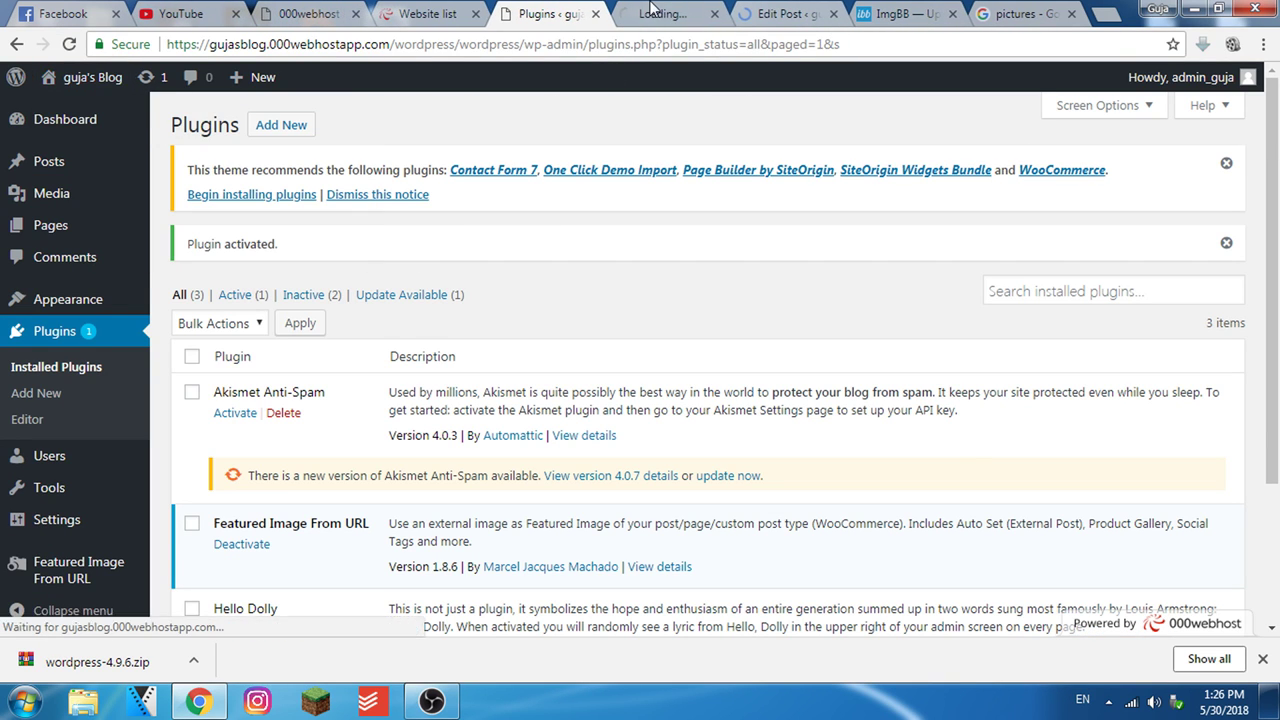
{"action": "left_click", "coordinate": [785, 14]}
{"action": "left_click", "coordinate": [833, 14]}
{"action": "left_click", "coordinate": [705, 12]}
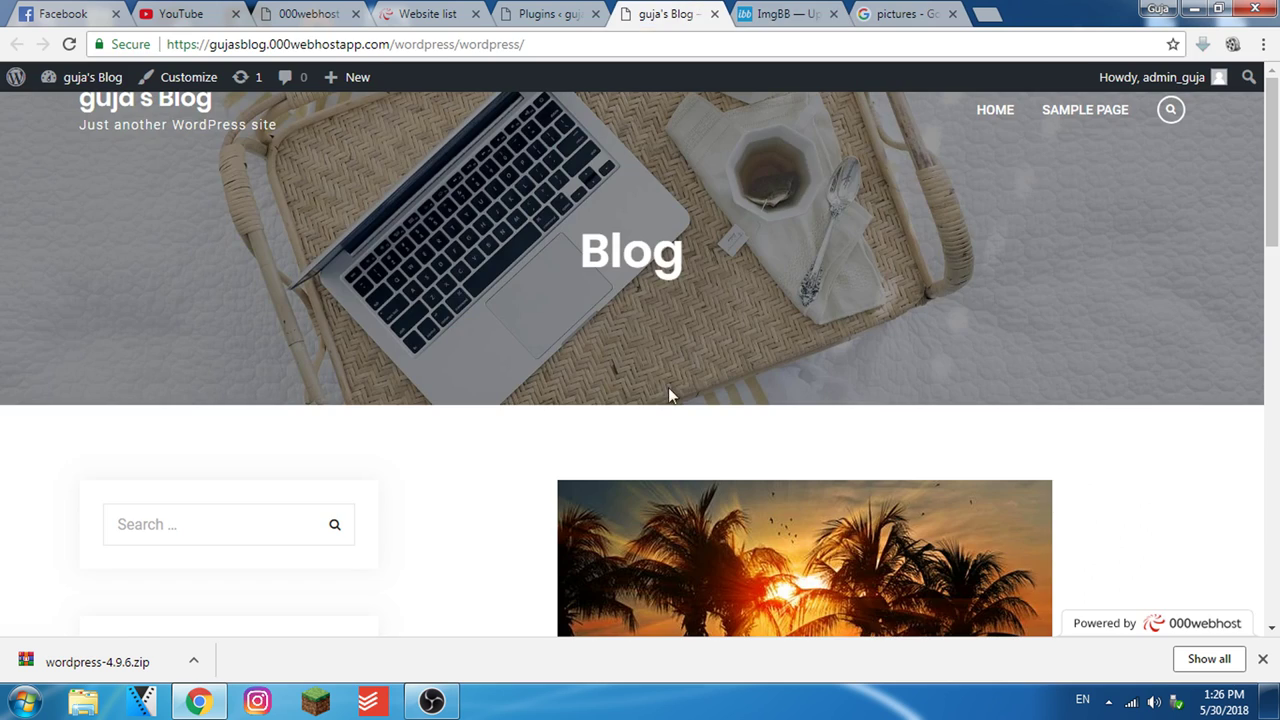
{"action": "scroll", "coordinate": [629, 449], "scroll_direction": "down", "scroll_amount": 3}
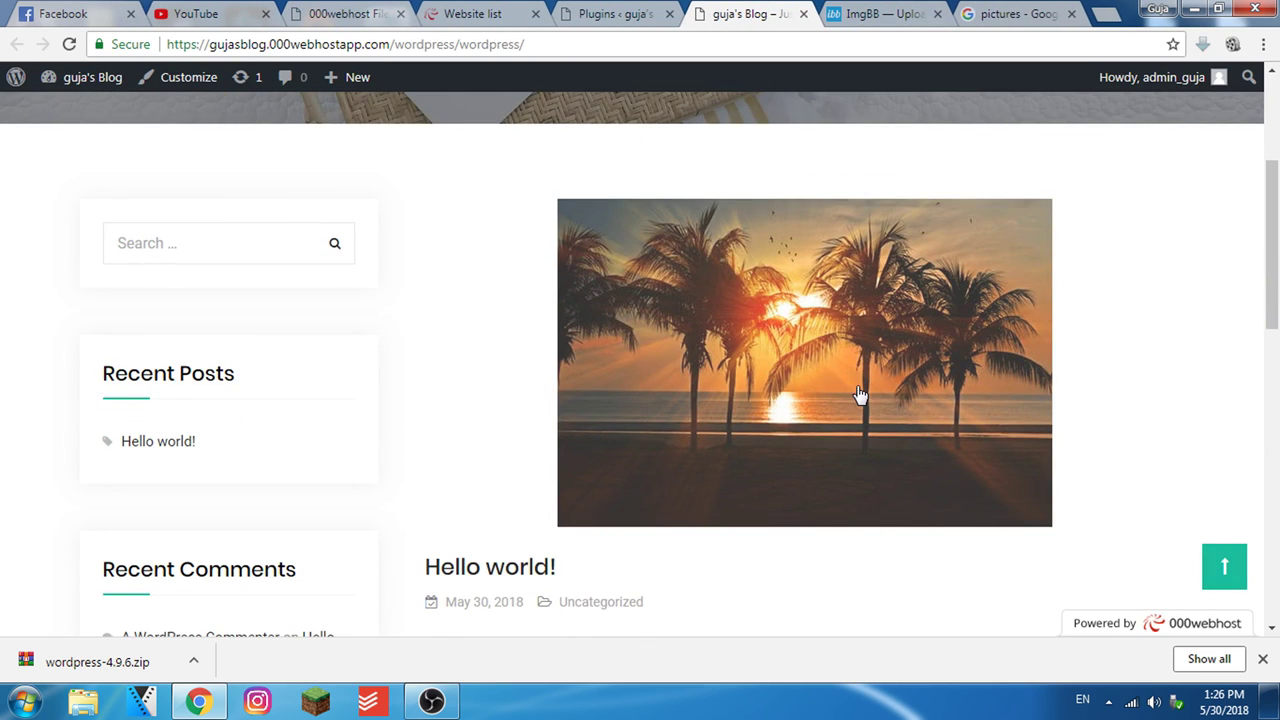
{"action": "scroll", "coordinate": [780, 363], "scroll_direction": "down", "scroll_amount": 2}
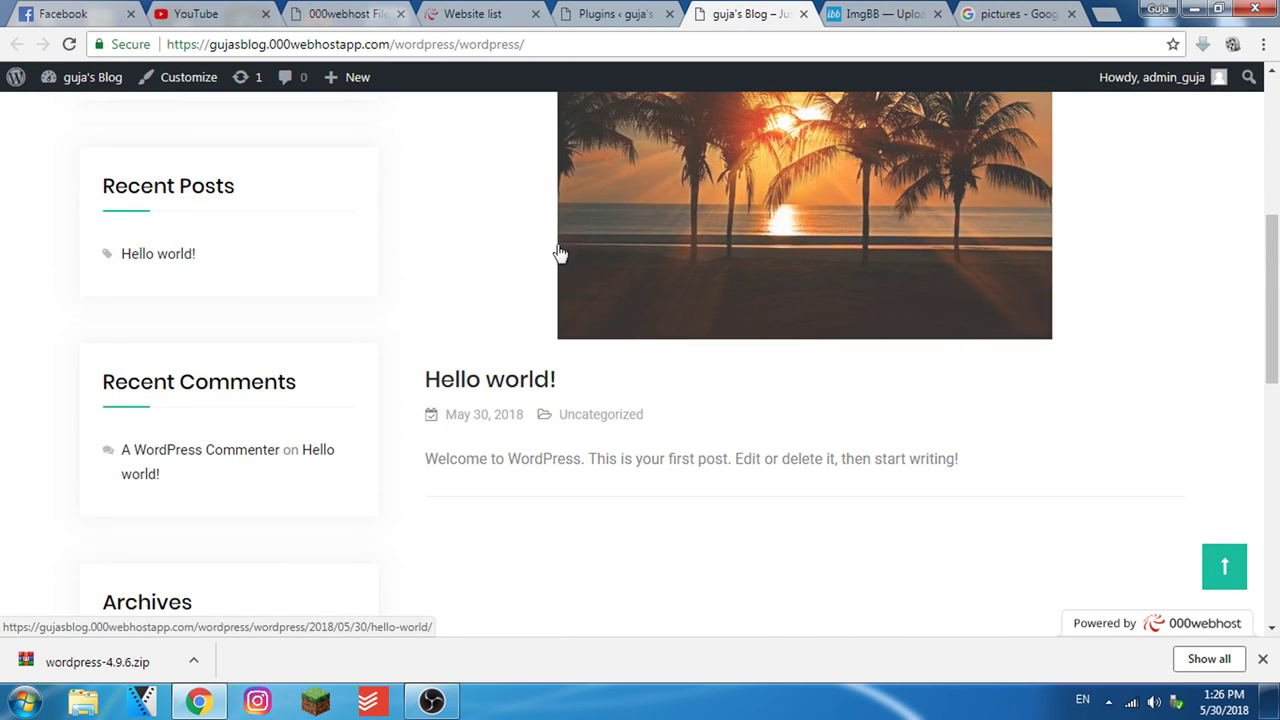
{"action": "left_click_drag", "start_coordinate": [571, 396], "coordinate": [490, 250]}
{"action": "left_click", "coordinate": [883, 480]}
{"action": "scroll", "coordinate": [710, 515], "scroll_direction": "up", "scroll_amount": 5}
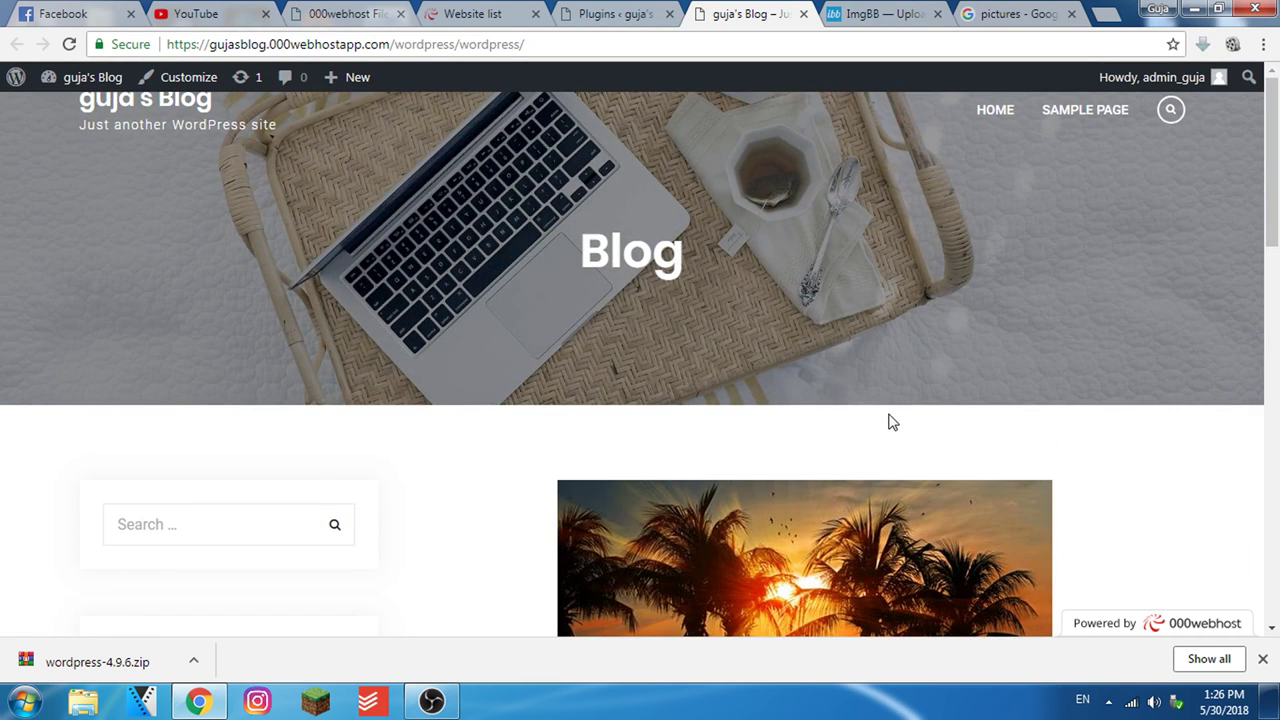